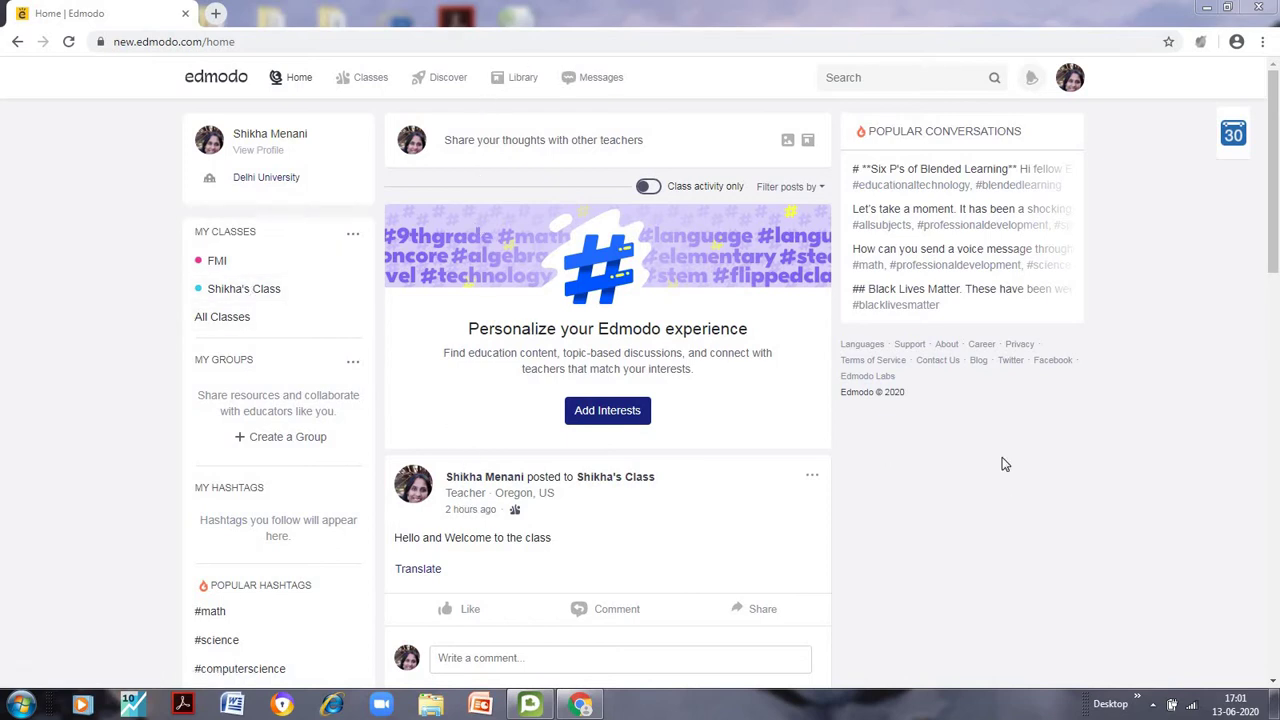
- Look through the posts in the home feed and check which class each one is shared with
{"action": "left_click_drag", "start_coordinate": [1268, 250], "coordinate": [1275, 364]}
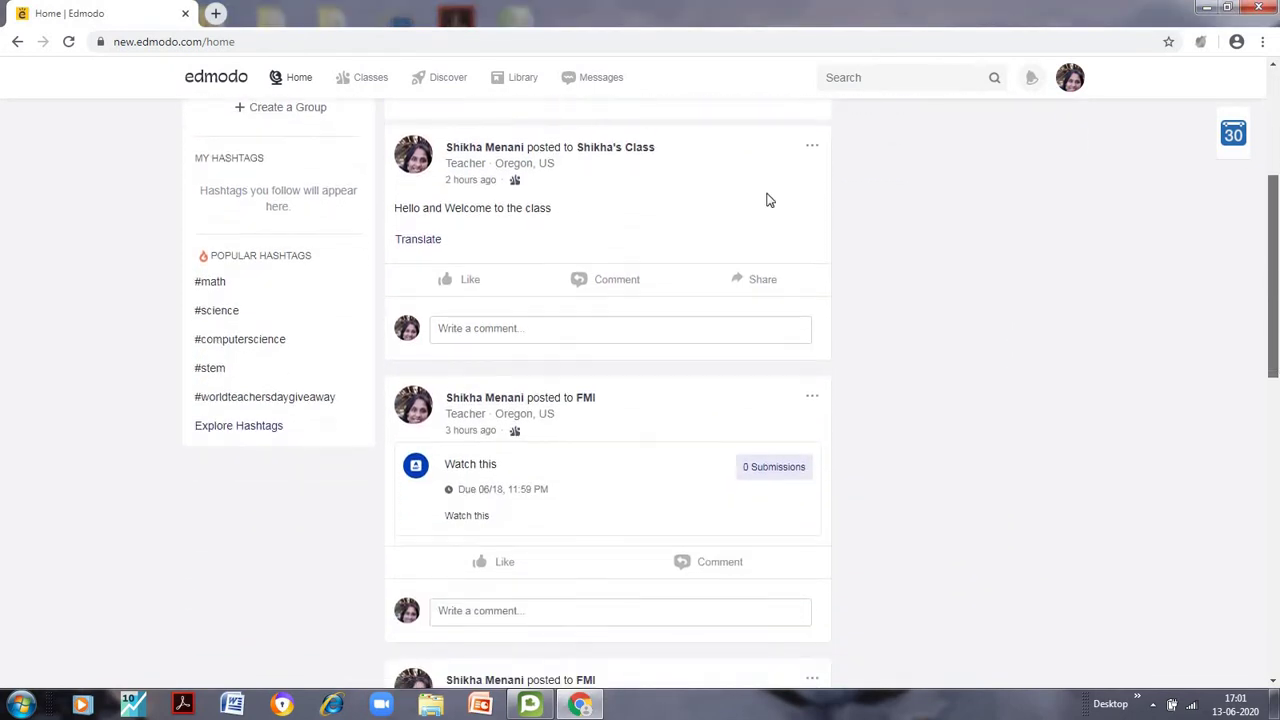
{"action": "mouse_move", "coordinate": [518, 183]}
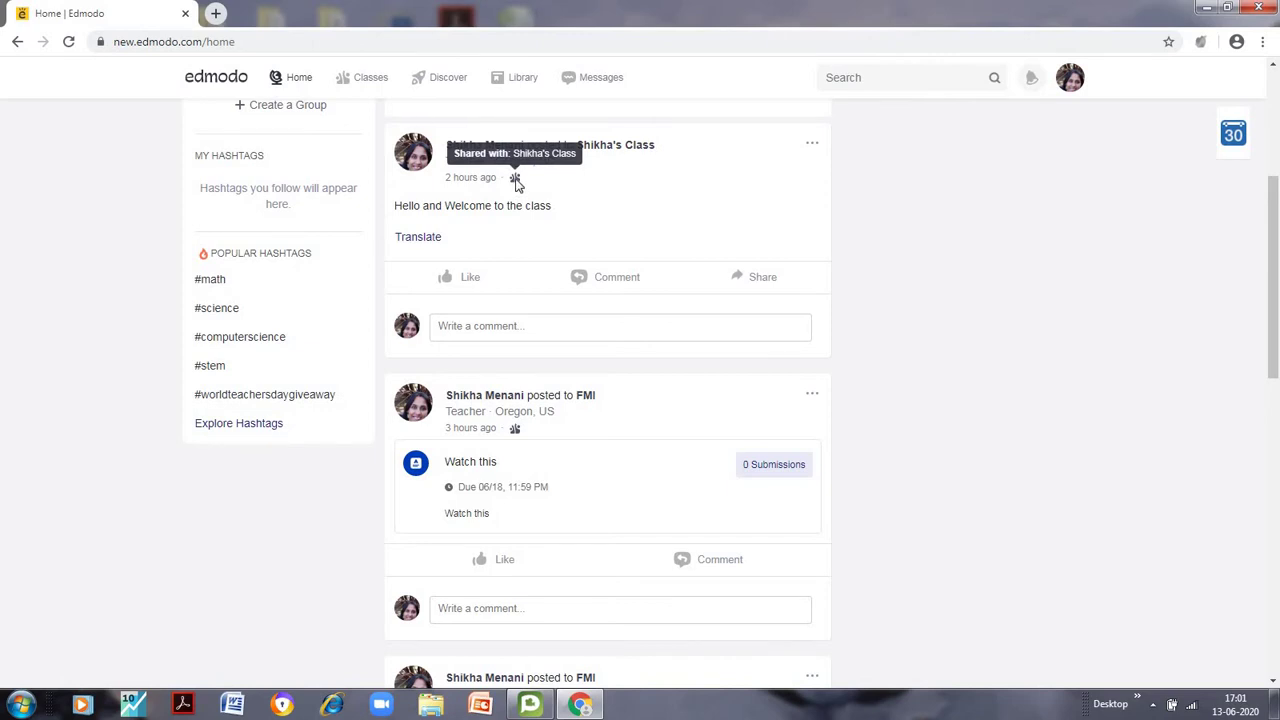
{"action": "scroll", "coordinate": [203, 310], "scroll_direction": "up", "scroll_amount": 3}
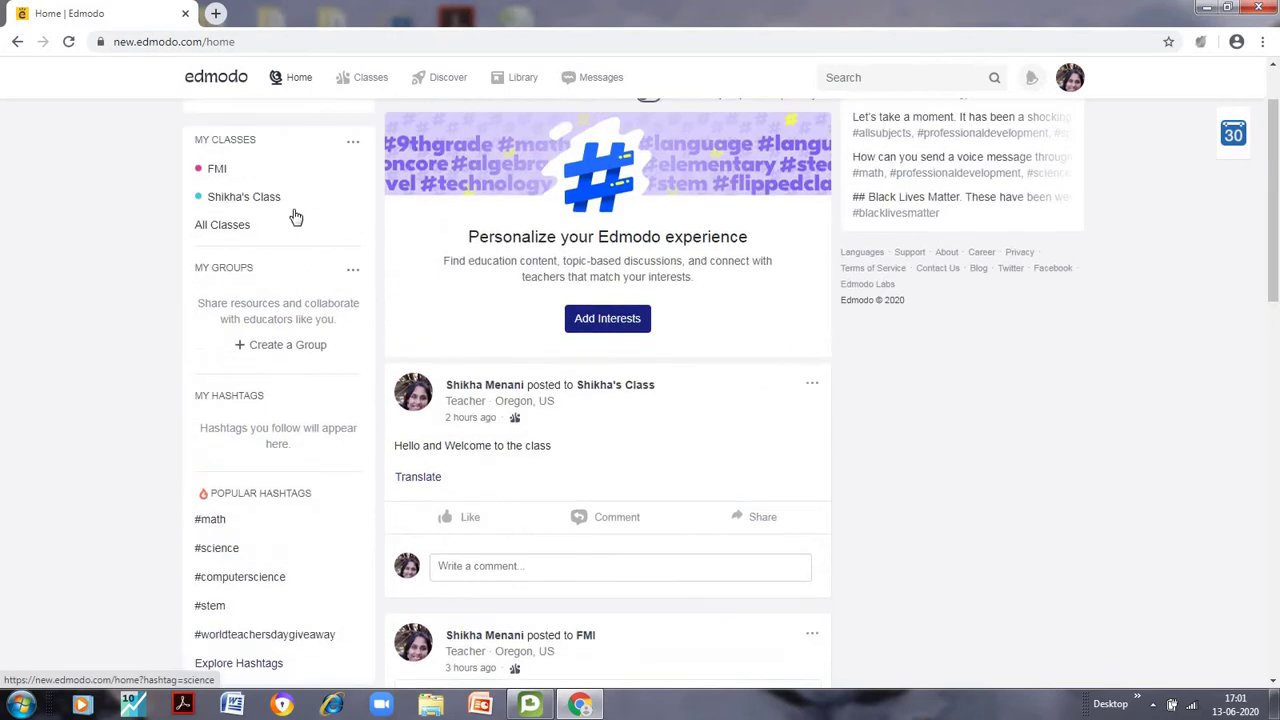
{"action": "scroll", "coordinate": [248, 372], "scroll_direction": "down", "scroll_amount": 3}
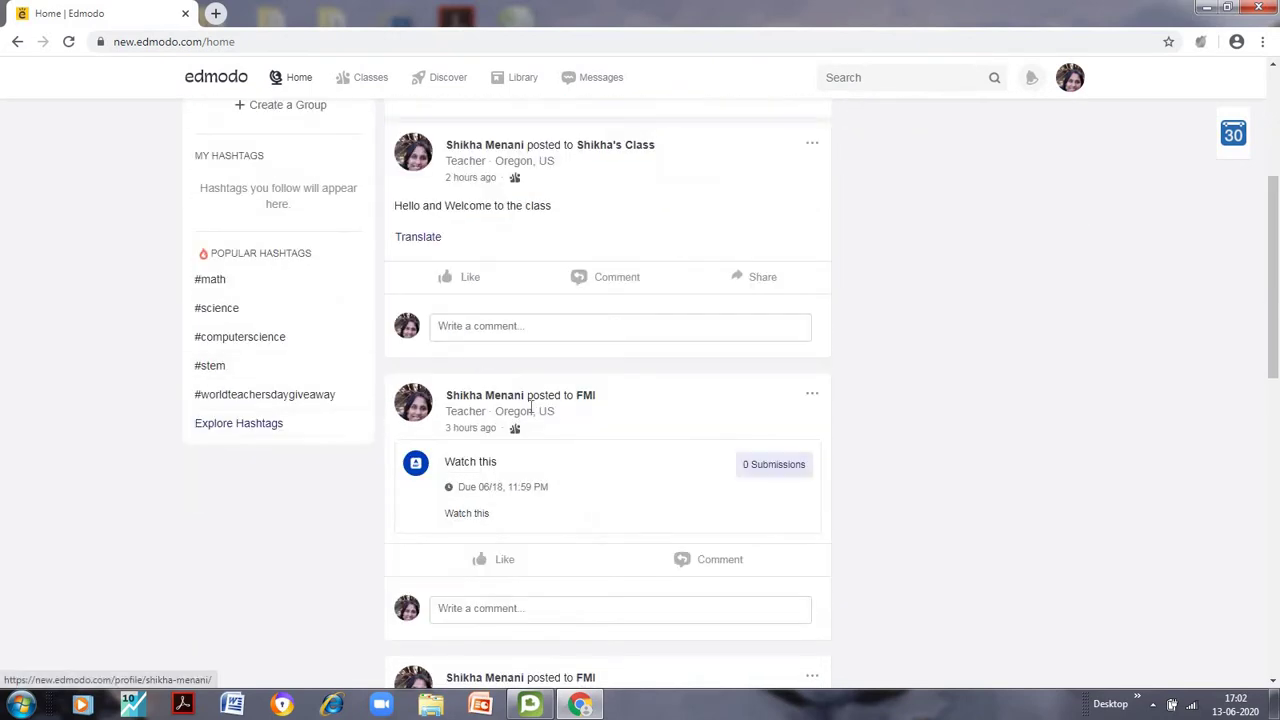
{"action": "mouse_move", "coordinate": [517, 438]}
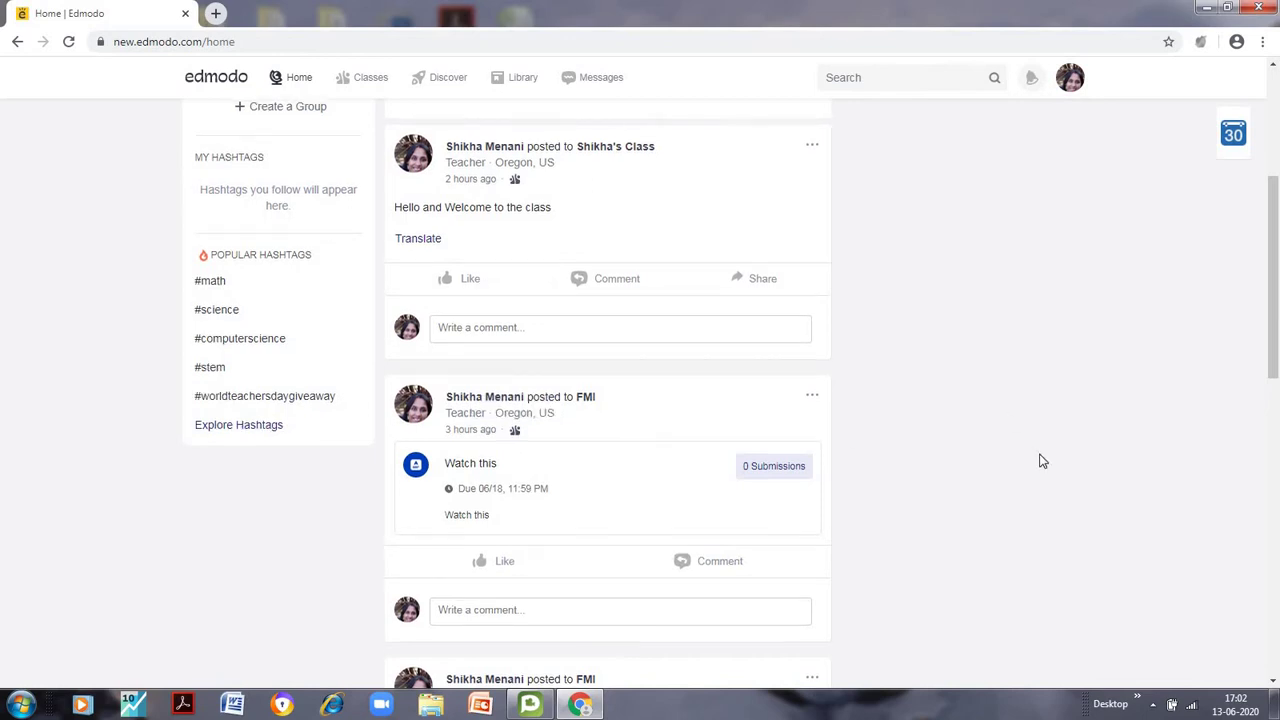
{"action": "scroll", "coordinate": [1040, 460], "scroll_direction": "up", "scroll_amount": 5}
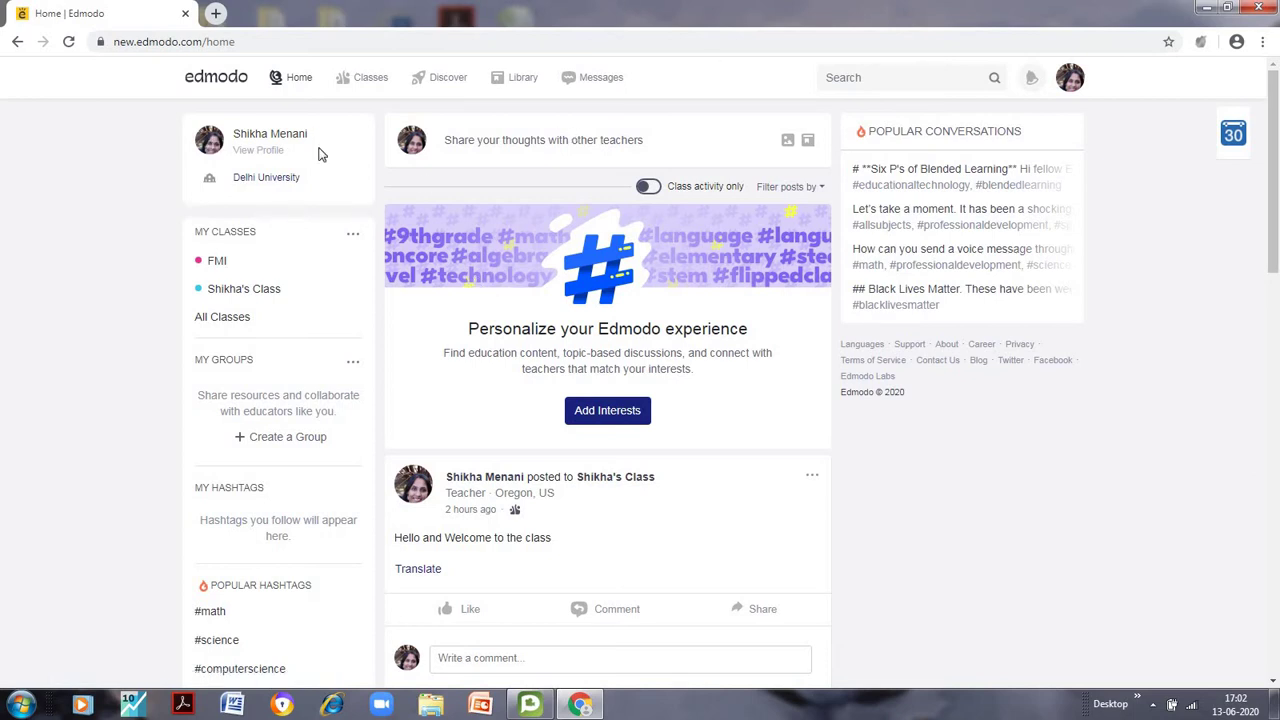
{"action": "mouse_move", "coordinate": [371, 86]}
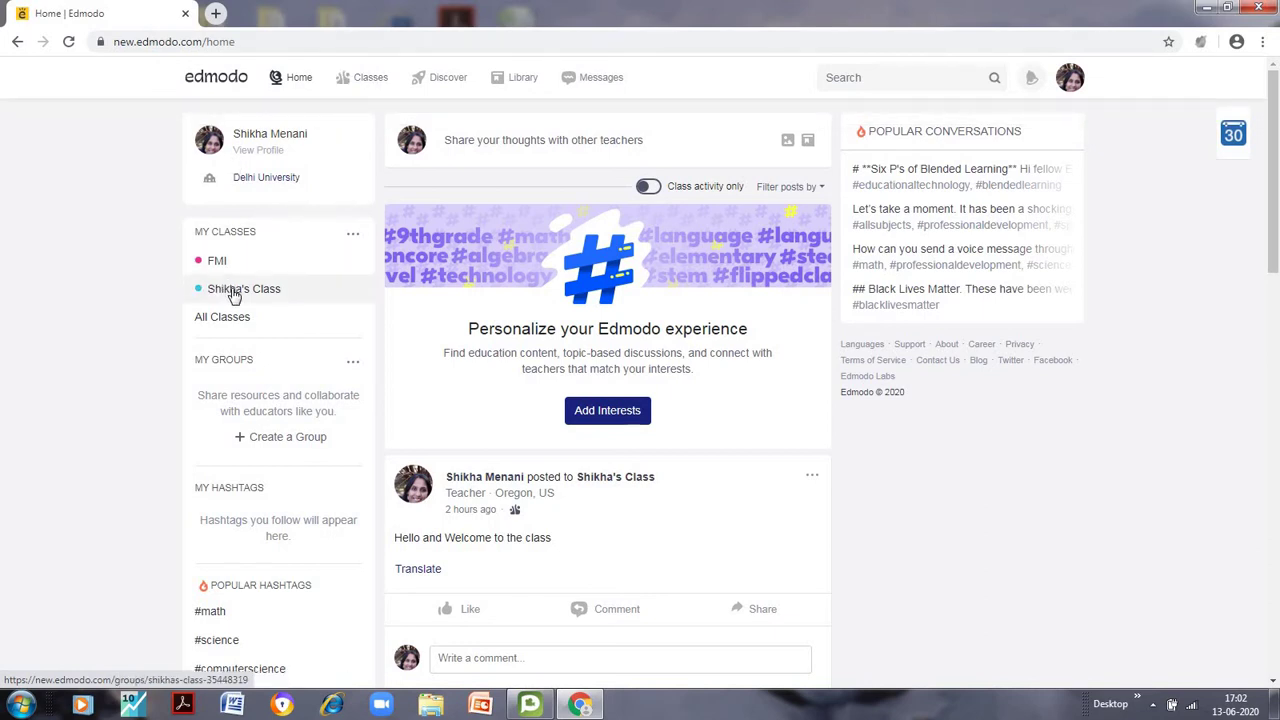
- Open the Vocational Studies class listed below FMI and start creating a new assignment in it
{"action": "left_click", "coordinate": [232, 290]}
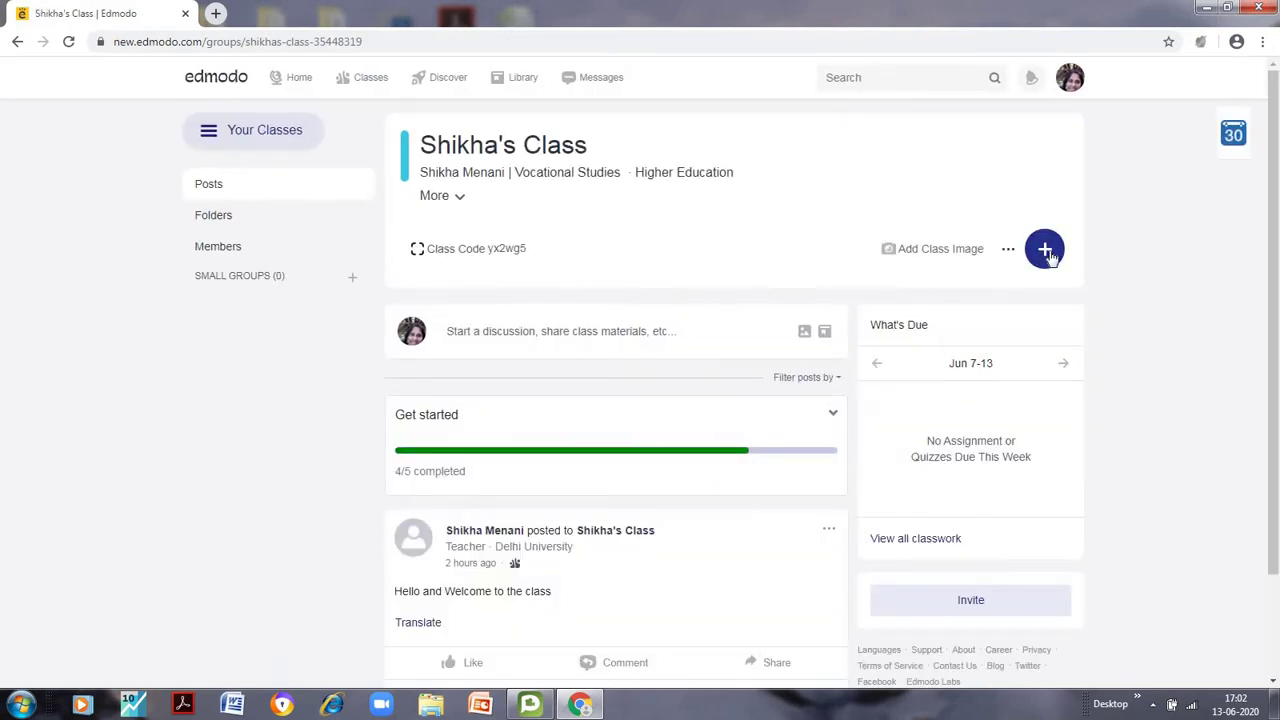
{"action": "left_click", "coordinate": [1045, 250]}
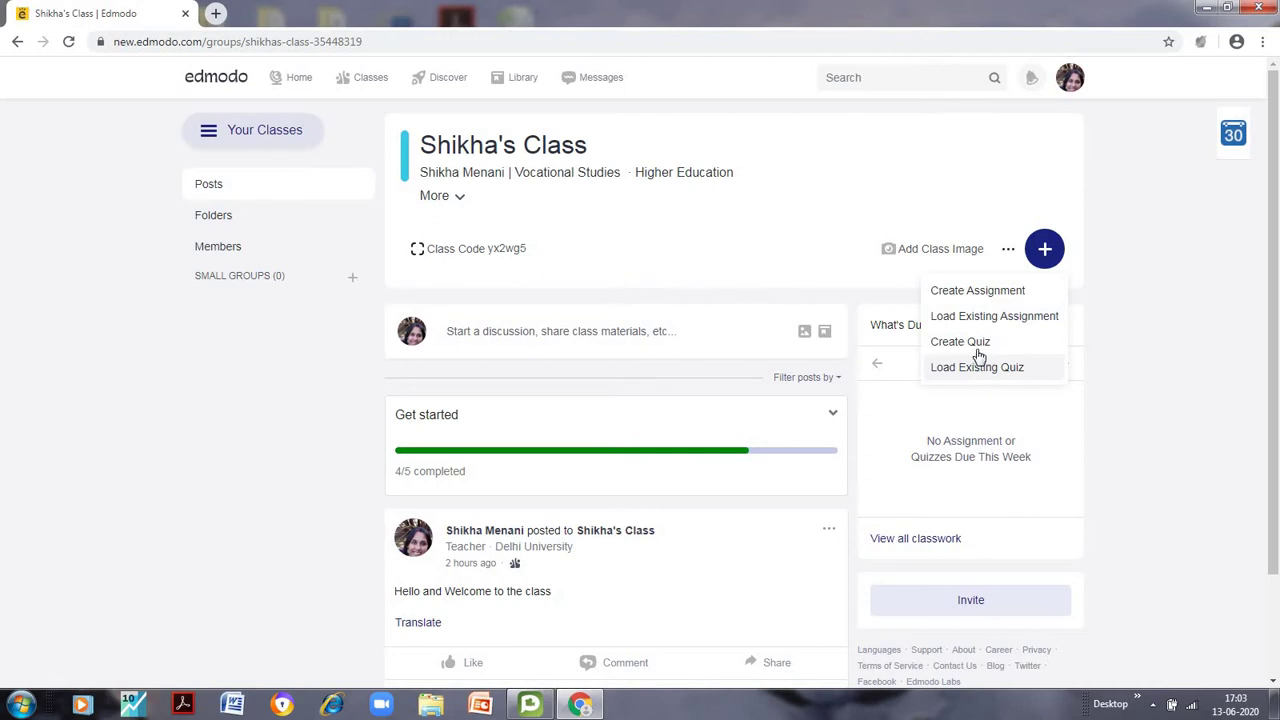
{"action": "left_click", "coordinate": [966, 296]}
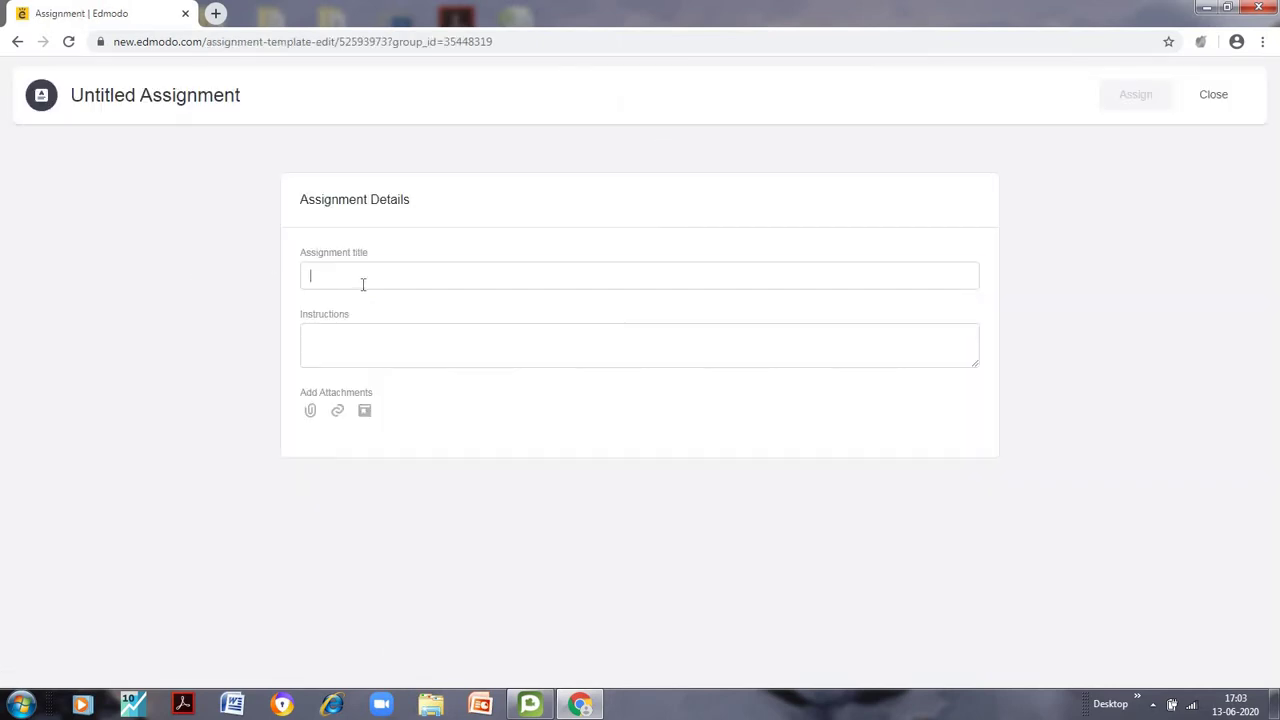
- Title the assignment "money market reforms" and enter the instructions "Write atleast 5 important reforms"
{"action": "left_click", "coordinate": [363, 284]}
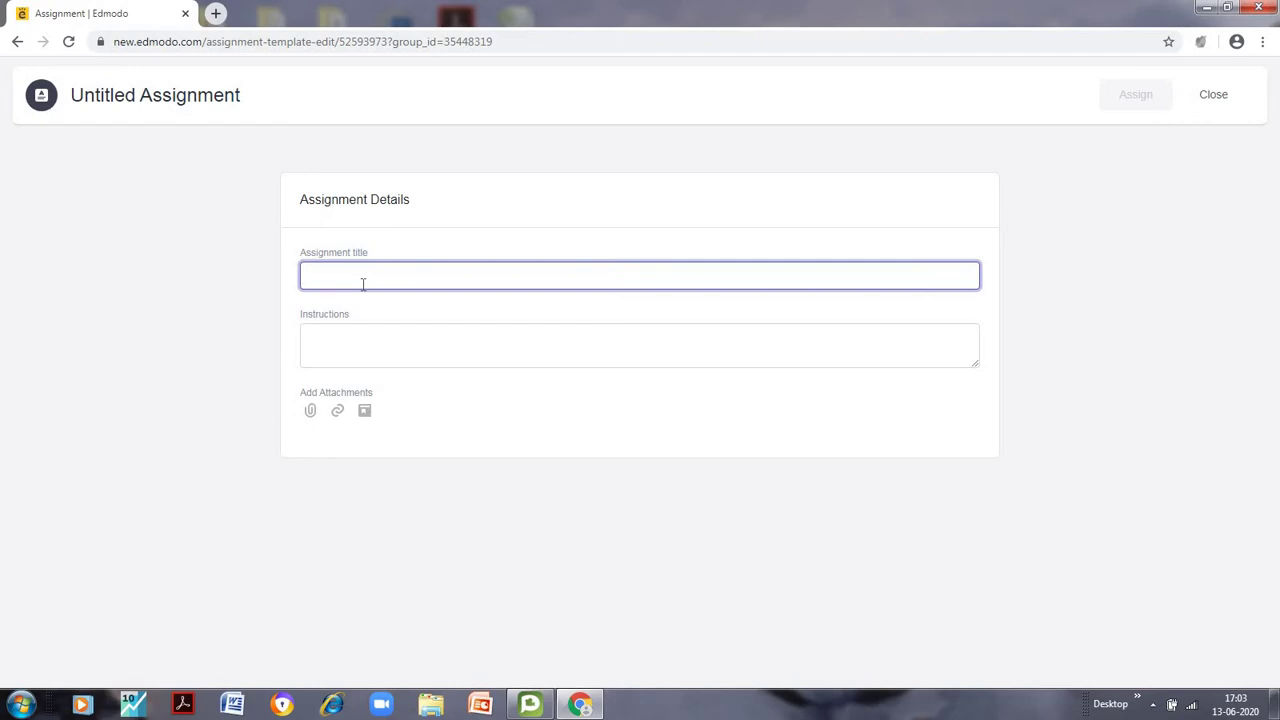
{"action": "type", "text": "mone"}
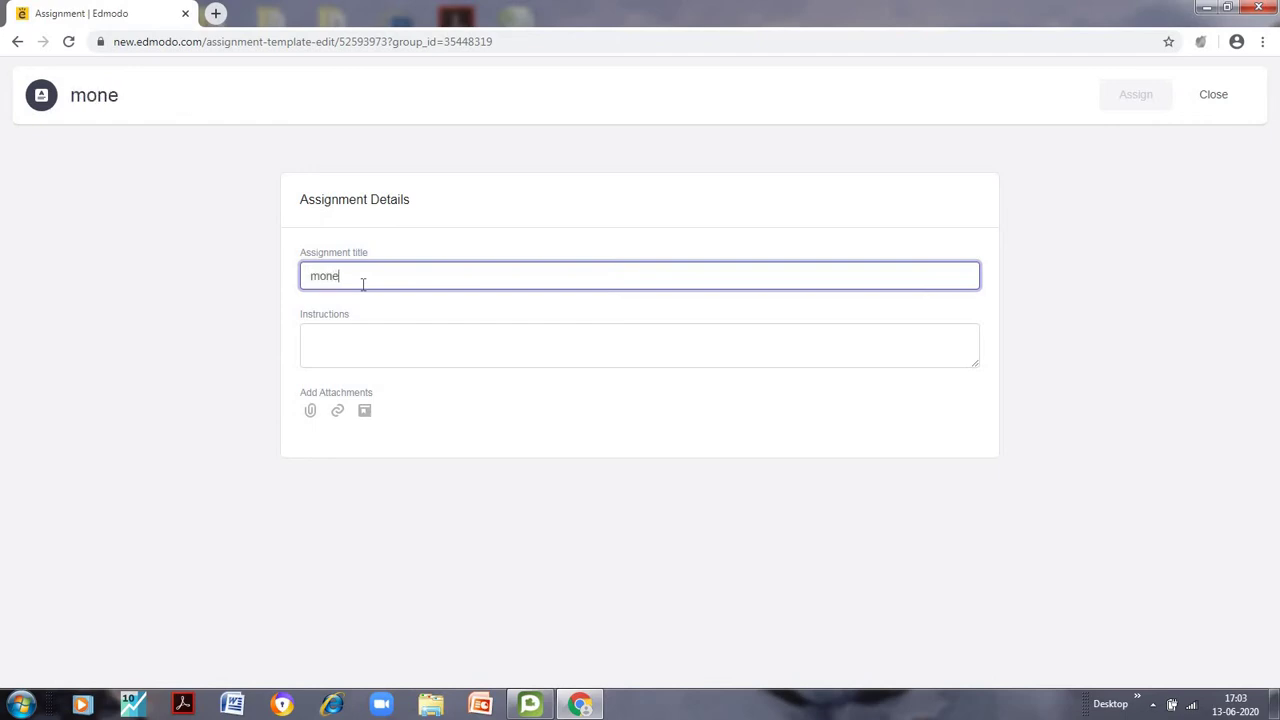
{"action": "type", "text": "y market reforms"}
{"action": "left_click", "coordinate": [340, 346]}
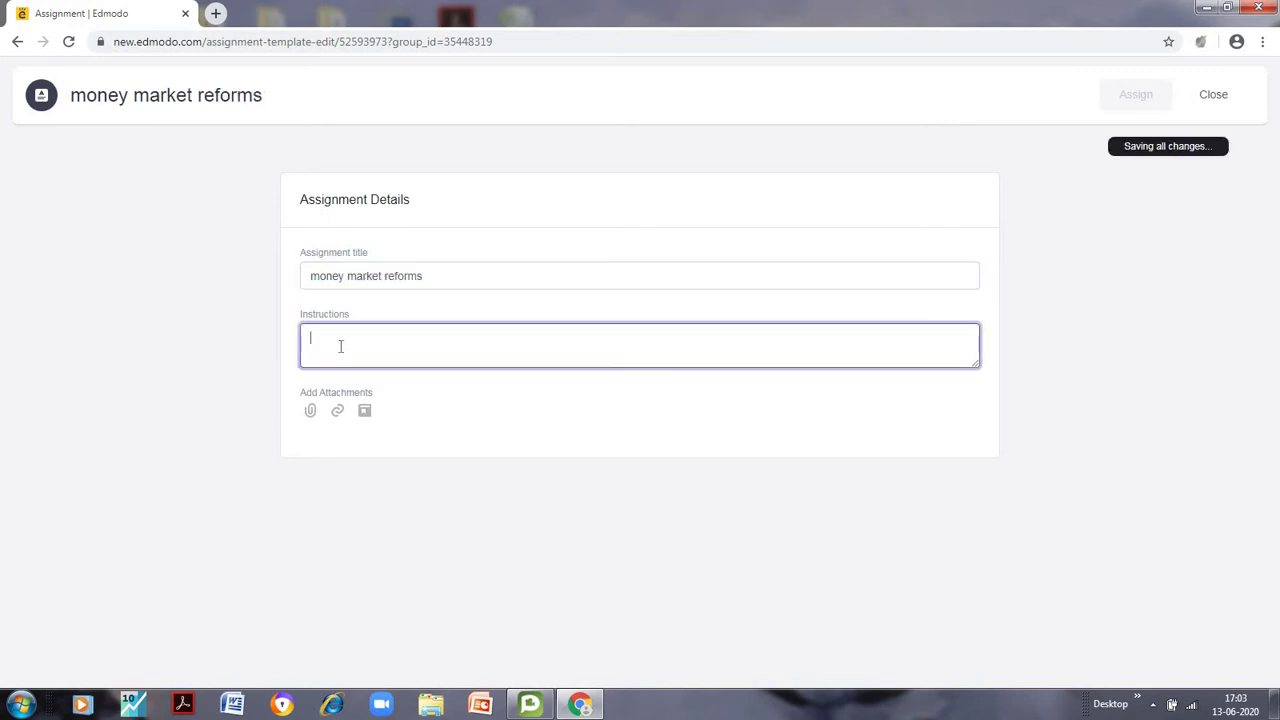
{"action": "type", "text": "Write atleas"}
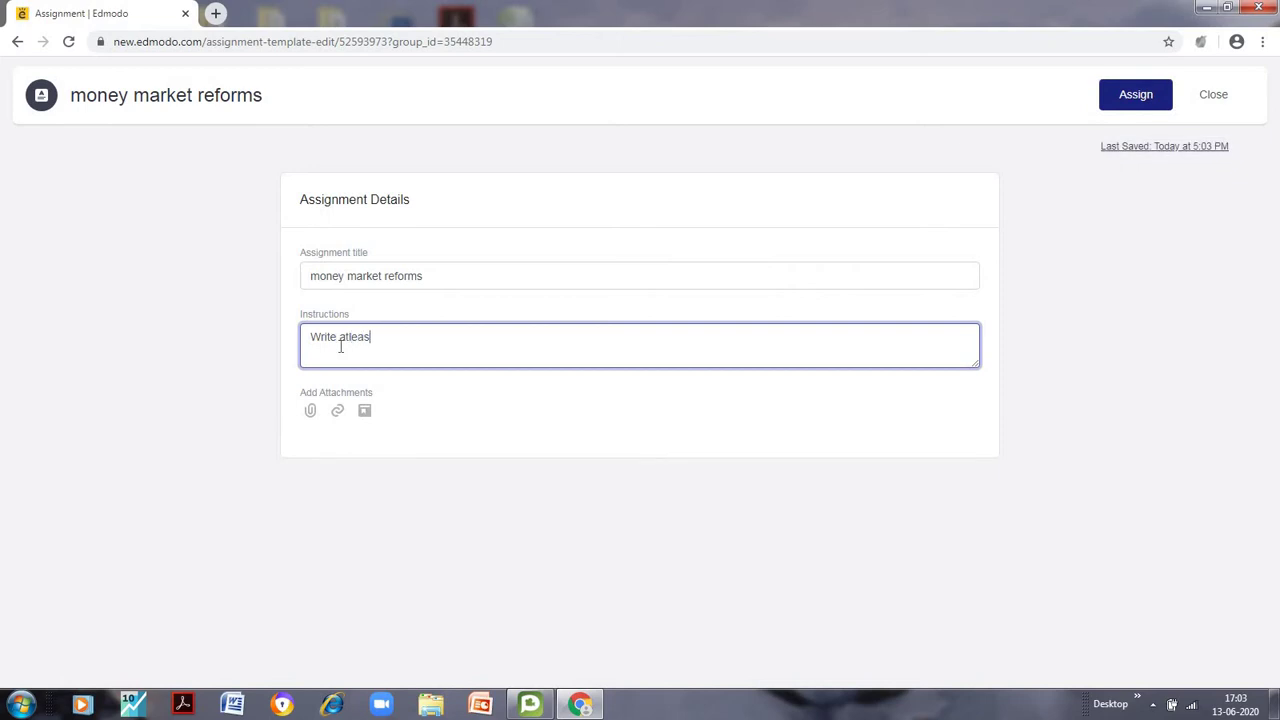
{"action": "type", "text": "t 5 important reforms"}
- Assign the money market reforms assignment to the preselected class with the due date 06/15/2020
{"action": "left_click", "coordinate": [1138, 97]}
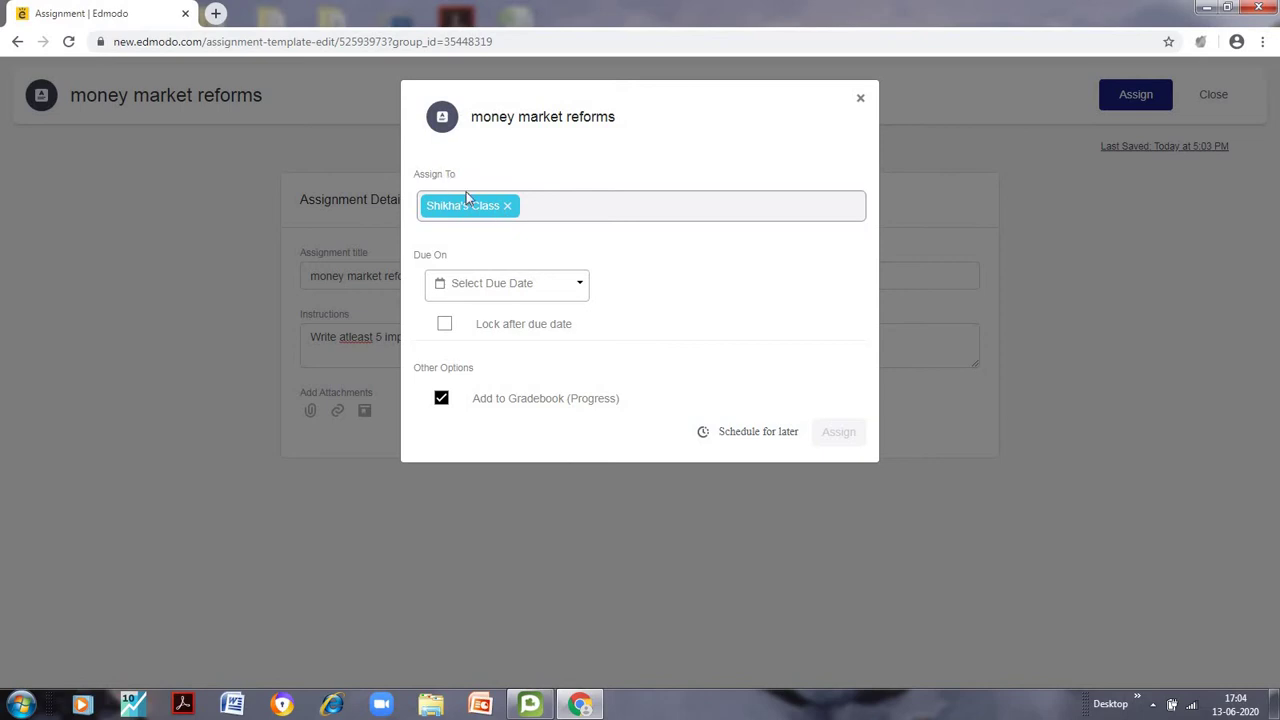
{"action": "left_click", "coordinate": [549, 208]}
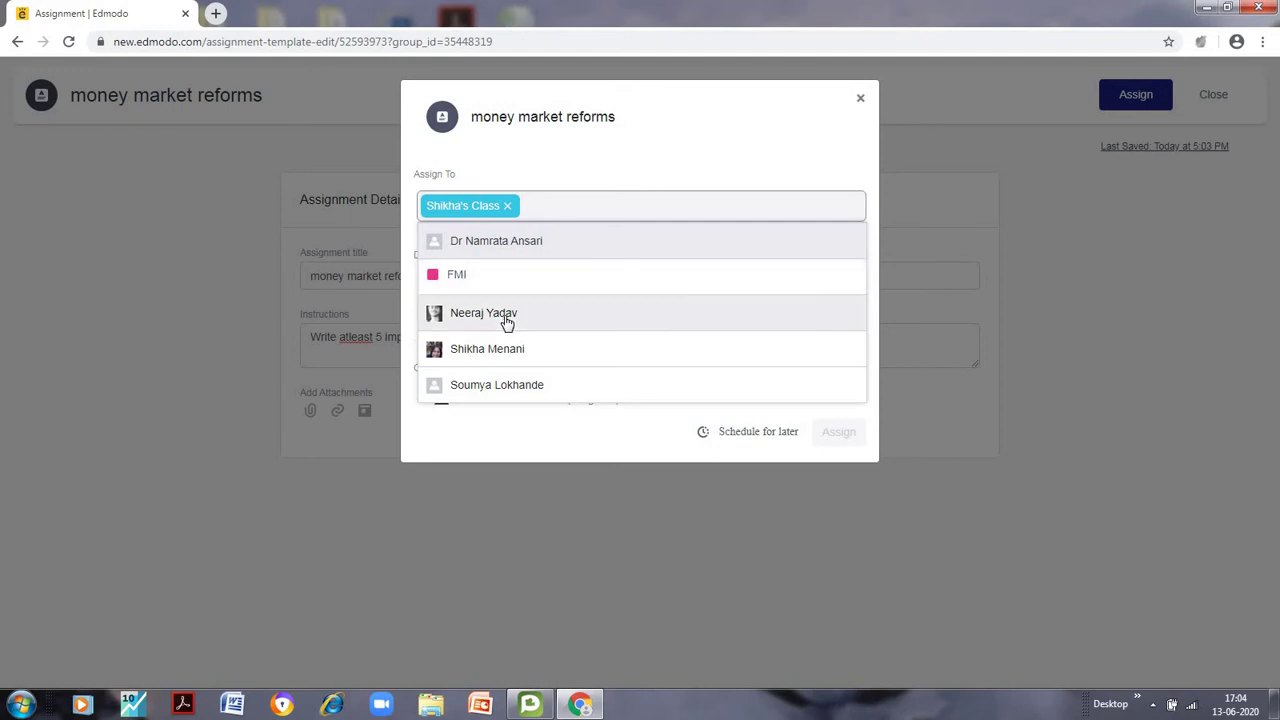
{"action": "left_click", "coordinate": [592, 152]}
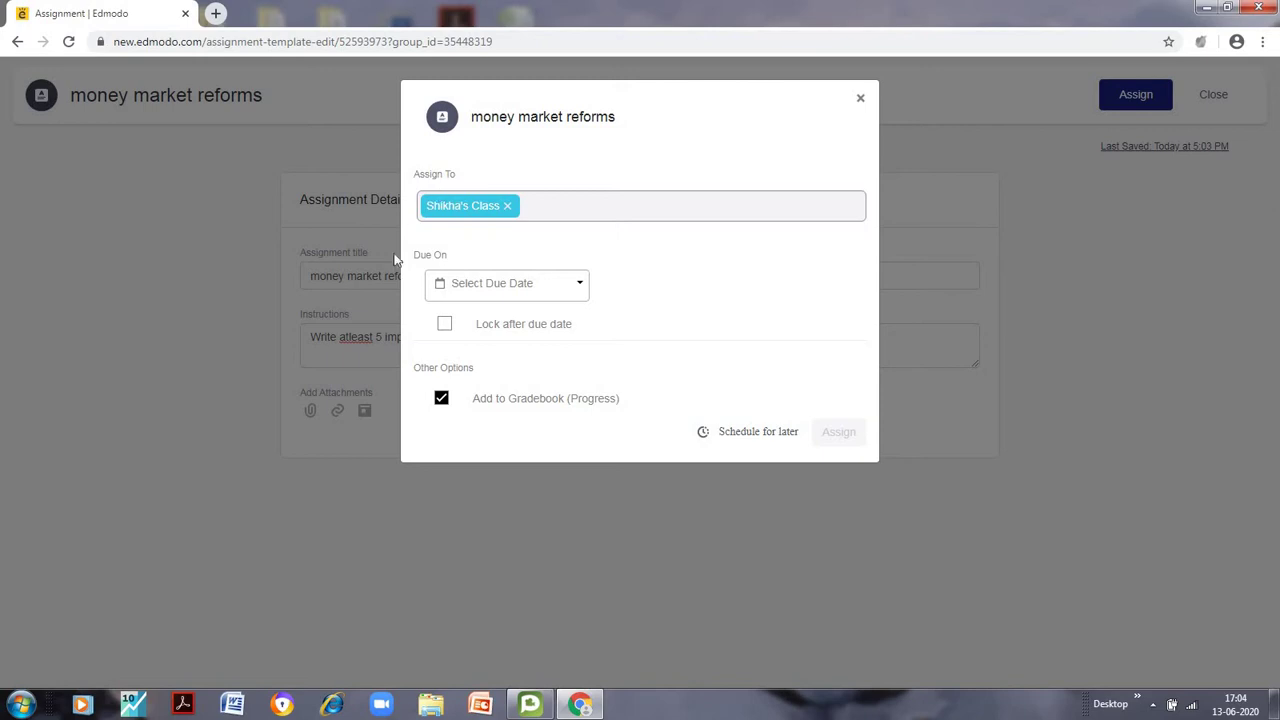
{"action": "left_click", "coordinate": [578, 289]}
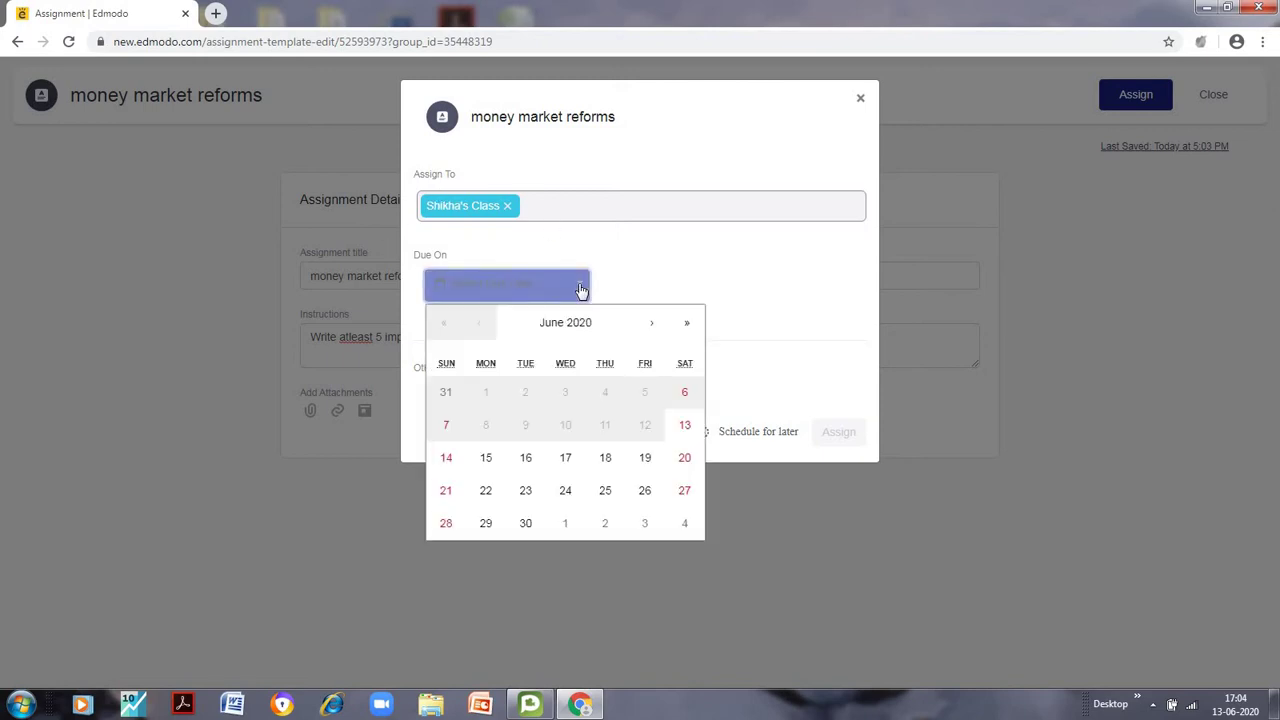
{"action": "left_click", "coordinate": [486, 458]}
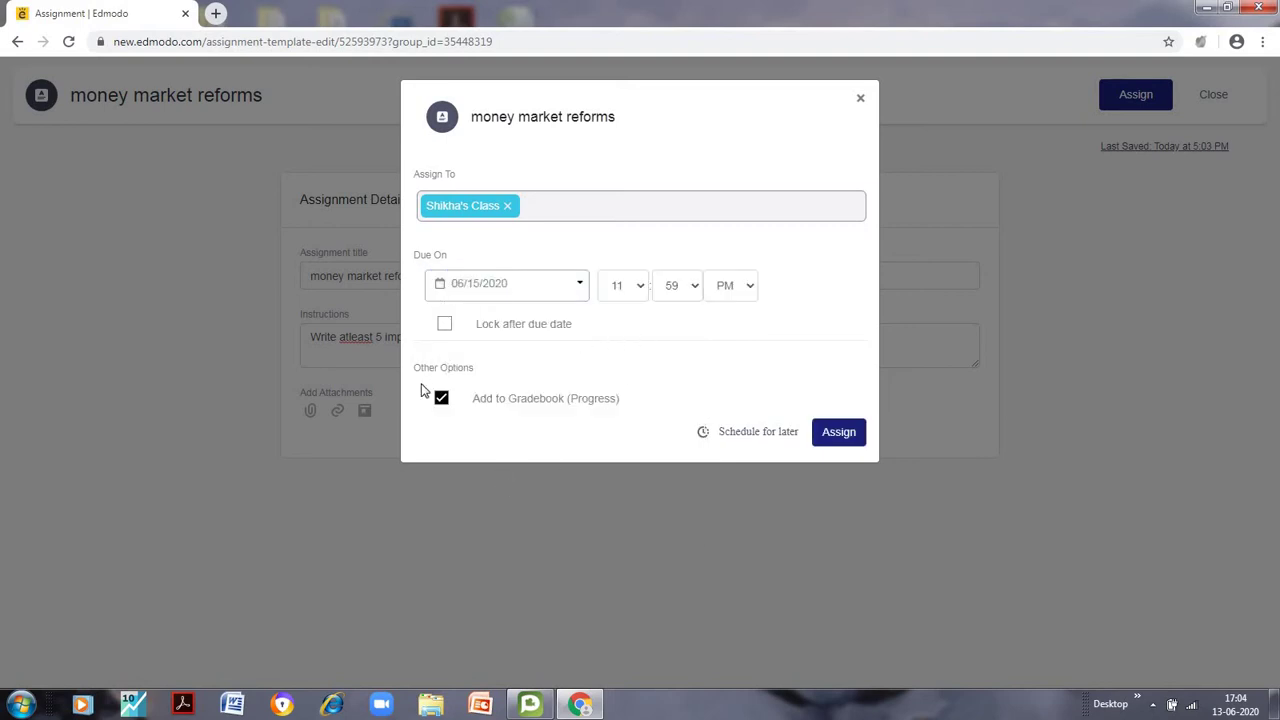
{"action": "left_click", "coordinate": [445, 325]}
{"action": "left_click", "coordinate": [445, 327]}
{"action": "left_click", "coordinate": [846, 436]}
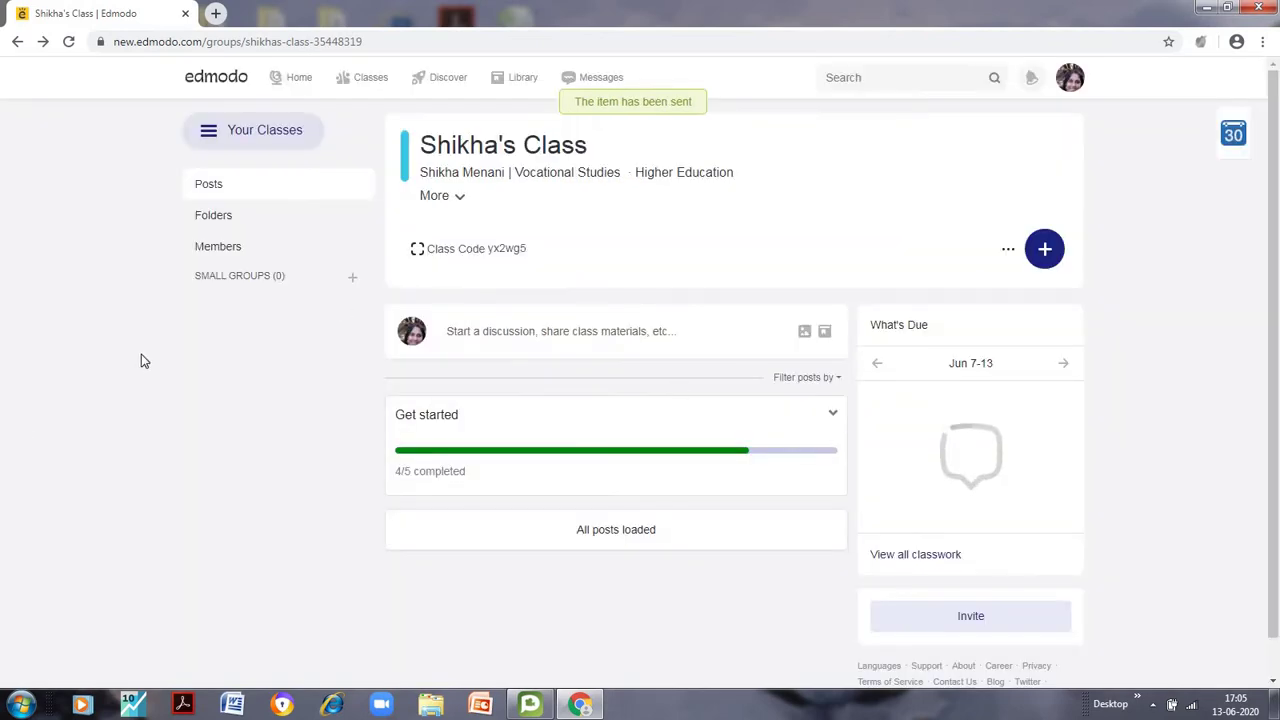
- Return to the home feed, reload it and check which class the money market reforms post is shared with
{"action": "left_click", "coordinate": [298, 82]}
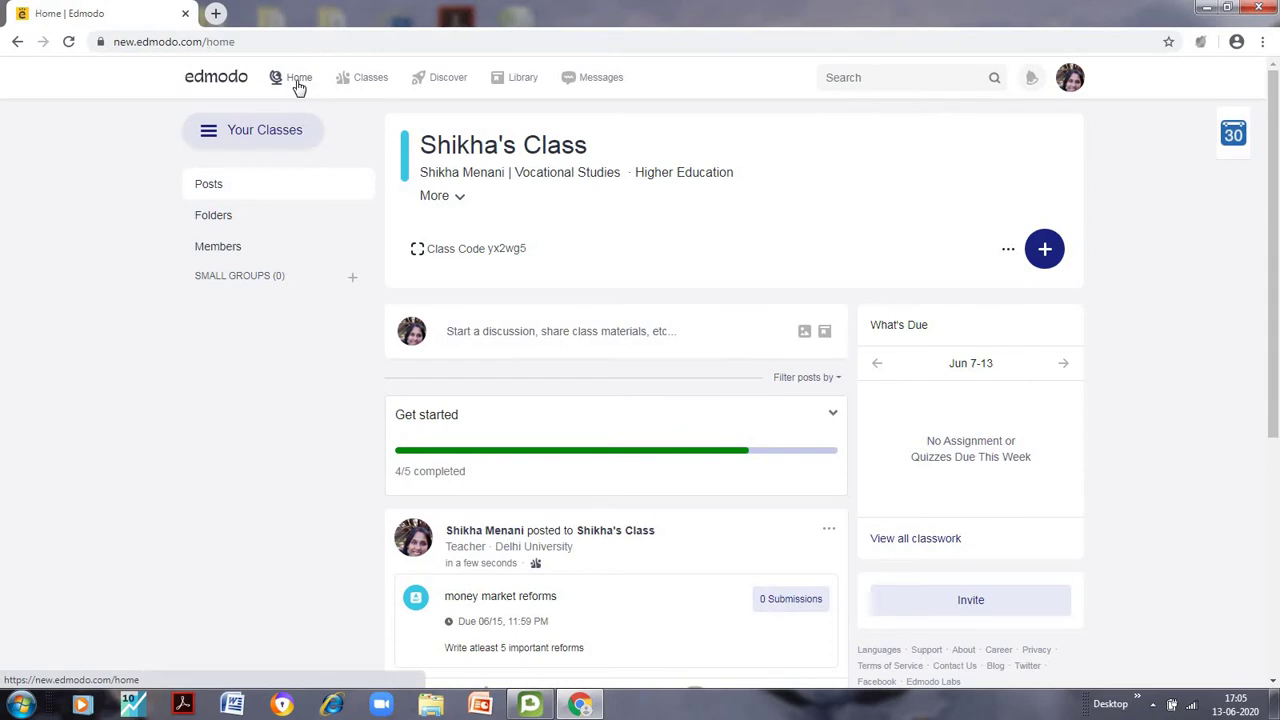
{"action": "scroll", "coordinate": [155, 314], "scroll_direction": "down", "scroll_amount": 2}
{"action": "scroll", "coordinate": [155, 314], "scroll_direction": "down", "scroll_amount": 2}
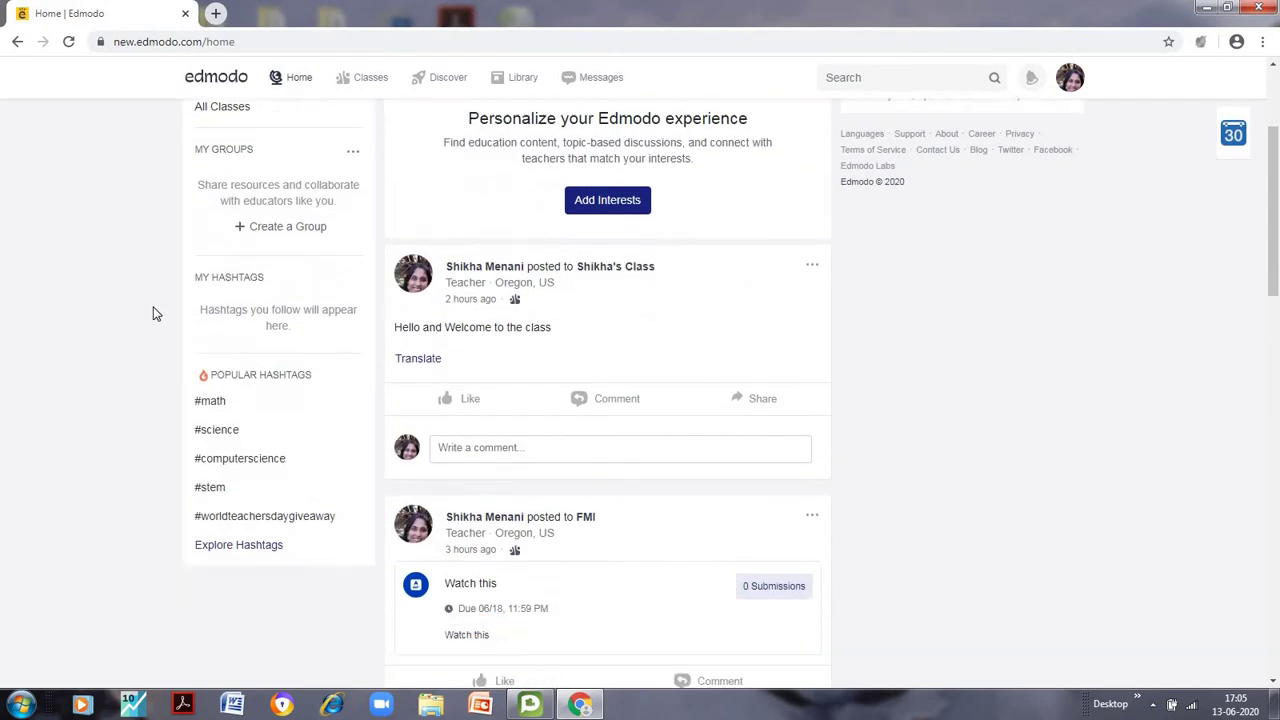
{"action": "scroll", "coordinate": [1131, 391], "scroll_direction": "up", "scroll_amount": 4}
{"action": "right_click", "coordinate": [1050, 443]}
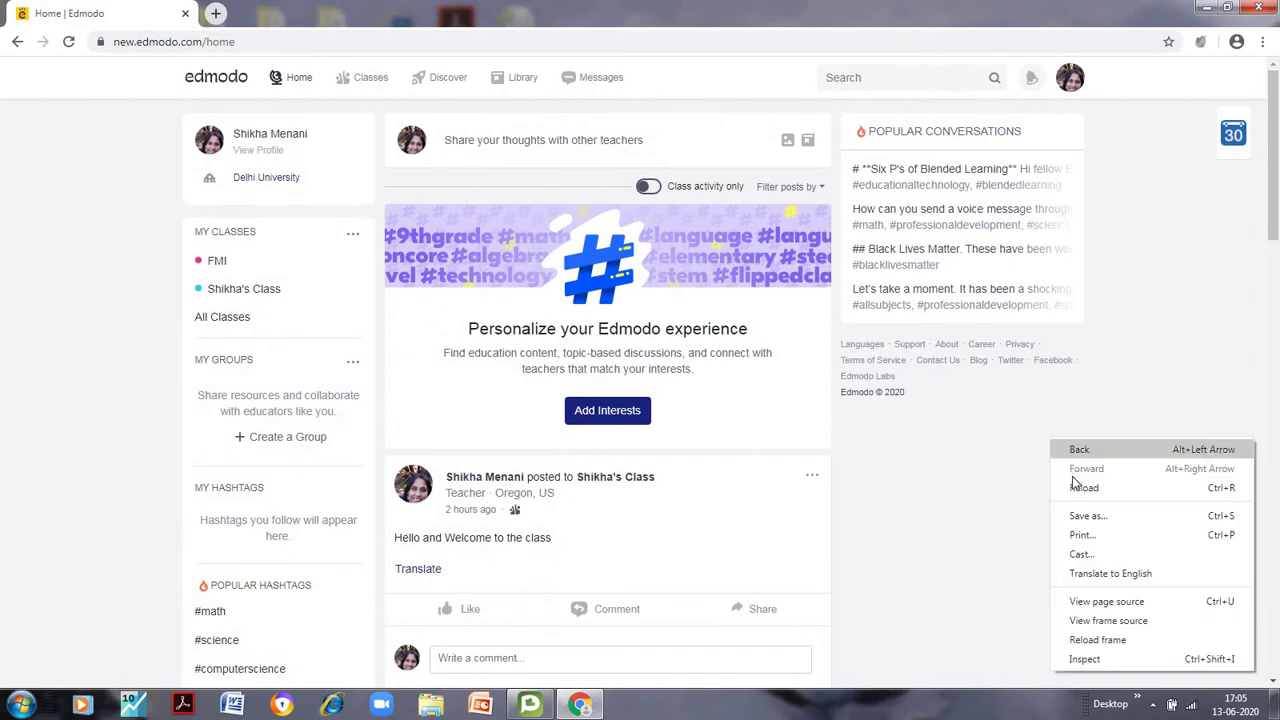
{"action": "left_click", "coordinate": [1072, 484]}
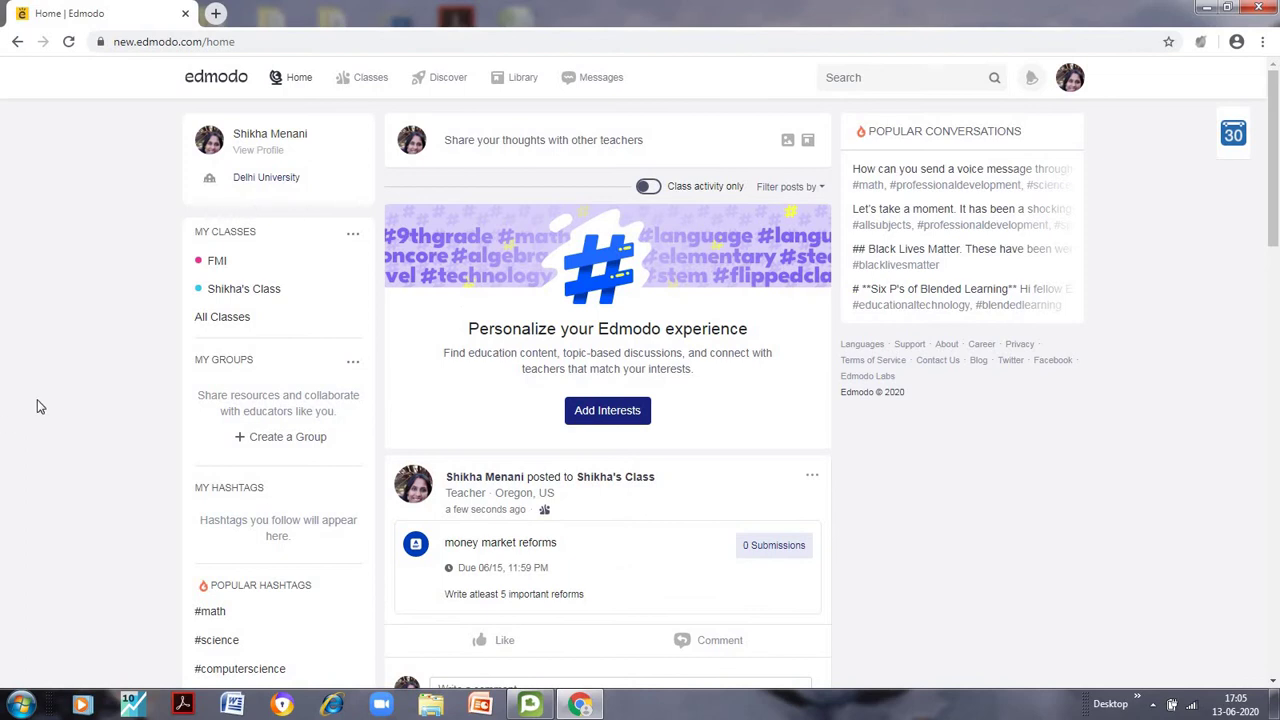
{"action": "scroll", "coordinate": [397, 397], "scroll_direction": "down", "scroll_amount": 3}
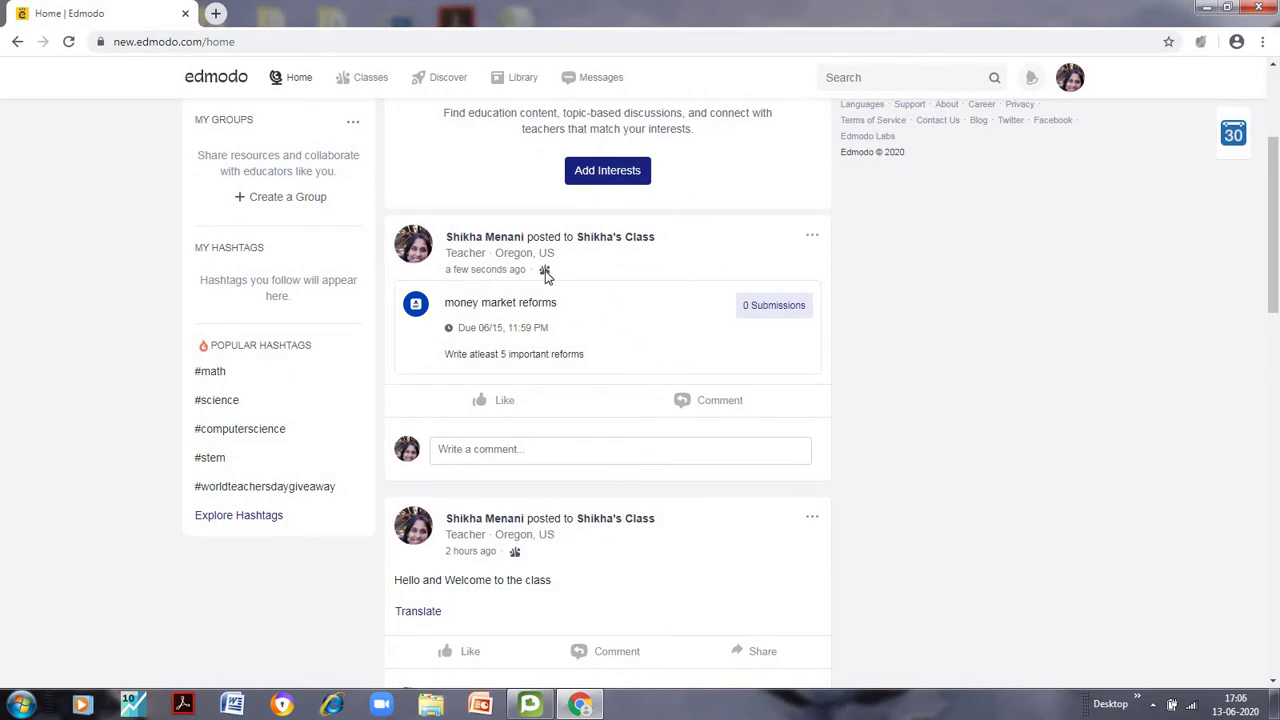
{"action": "mouse_move", "coordinate": [545, 274]}
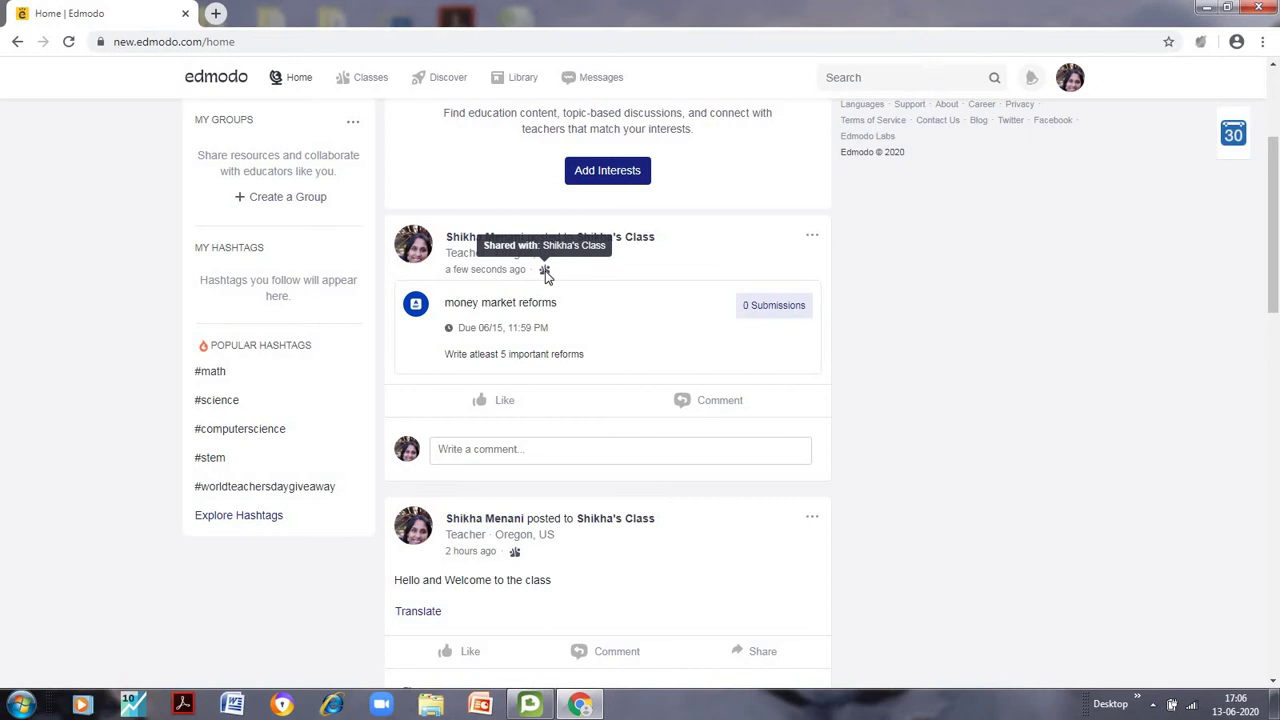
- View the assignments due this week in the Edmodo planner and return to the home feed
{"action": "scroll", "coordinate": [1154, 317], "scroll_direction": "up", "scroll_amount": 3}
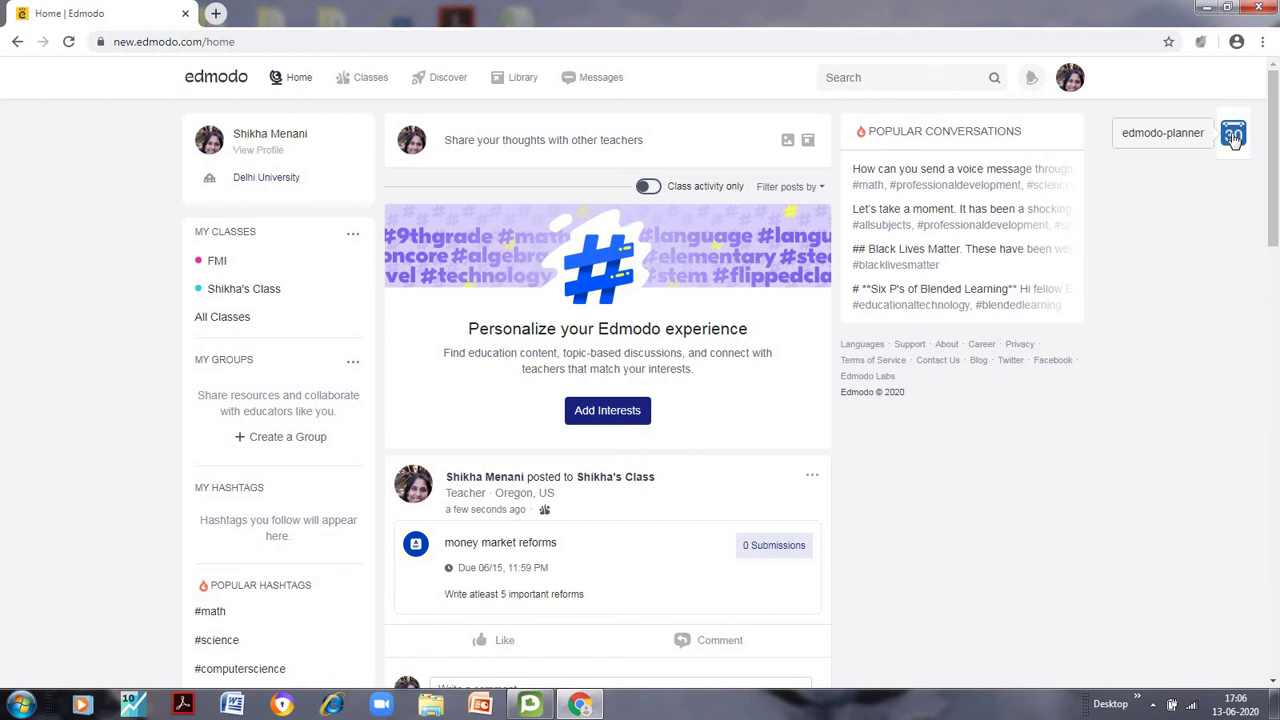
{"action": "left_click", "coordinate": [1233, 138]}
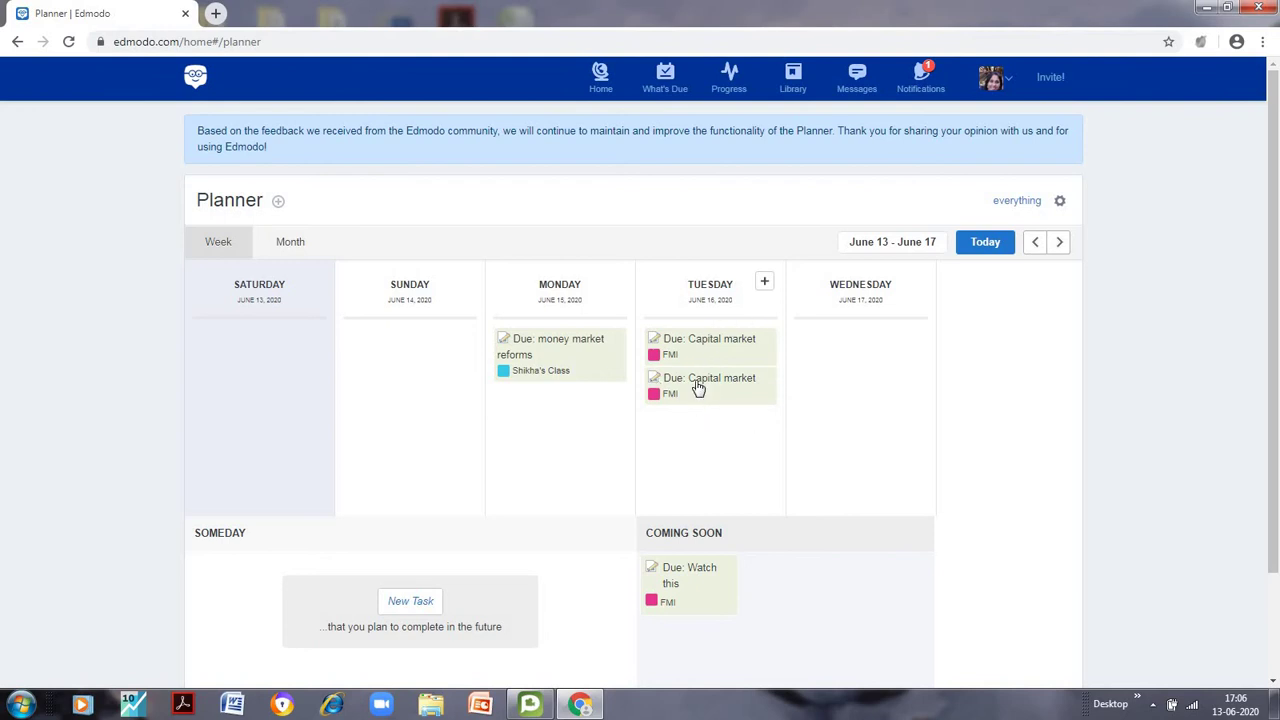
{"action": "left_click", "coordinate": [18, 43]}
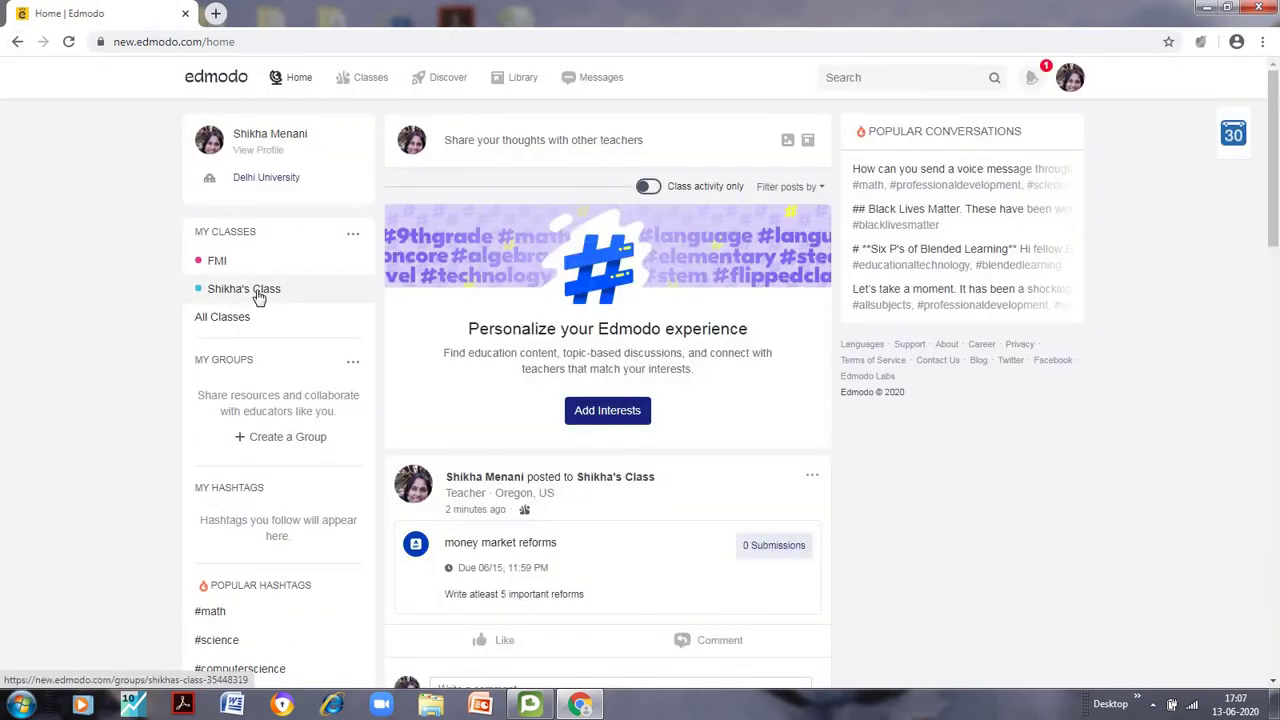
- Reopen the Vocational Studies class below FMI and start creating a new quiz in it
{"action": "left_click", "coordinate": [258, 290]}
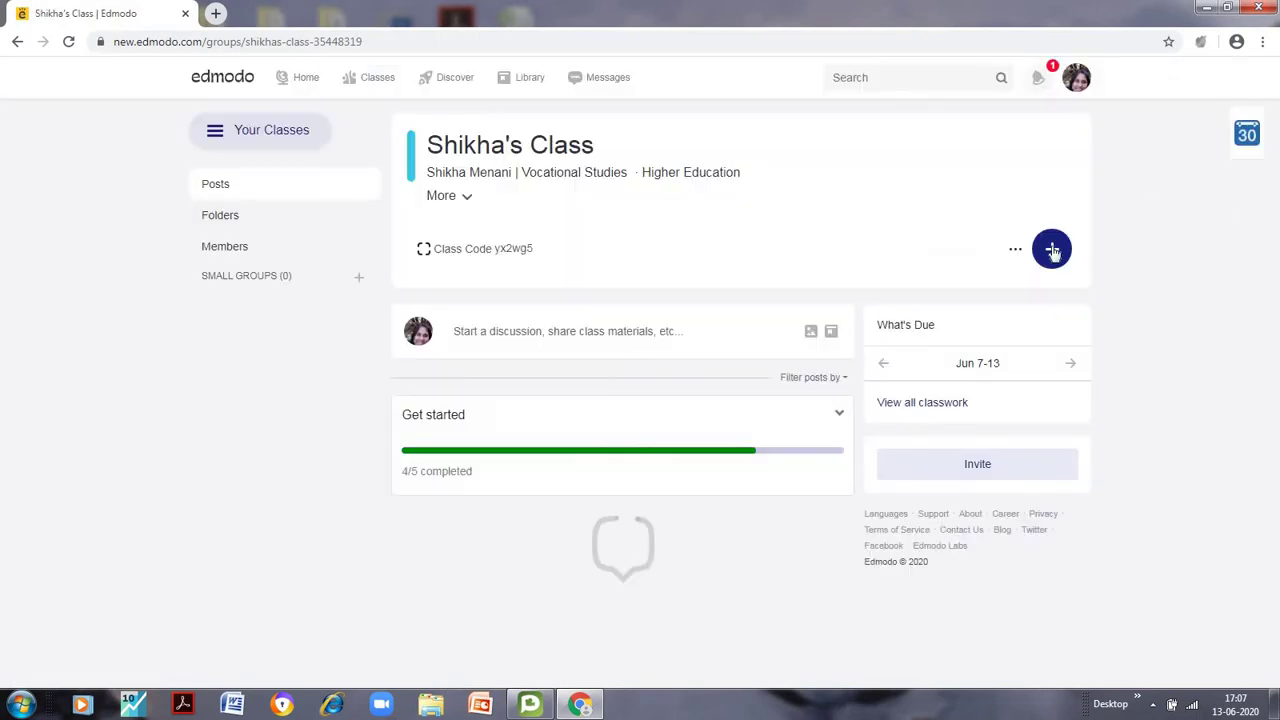
{"action": "left_click", "coordinate": [1052, 252]}
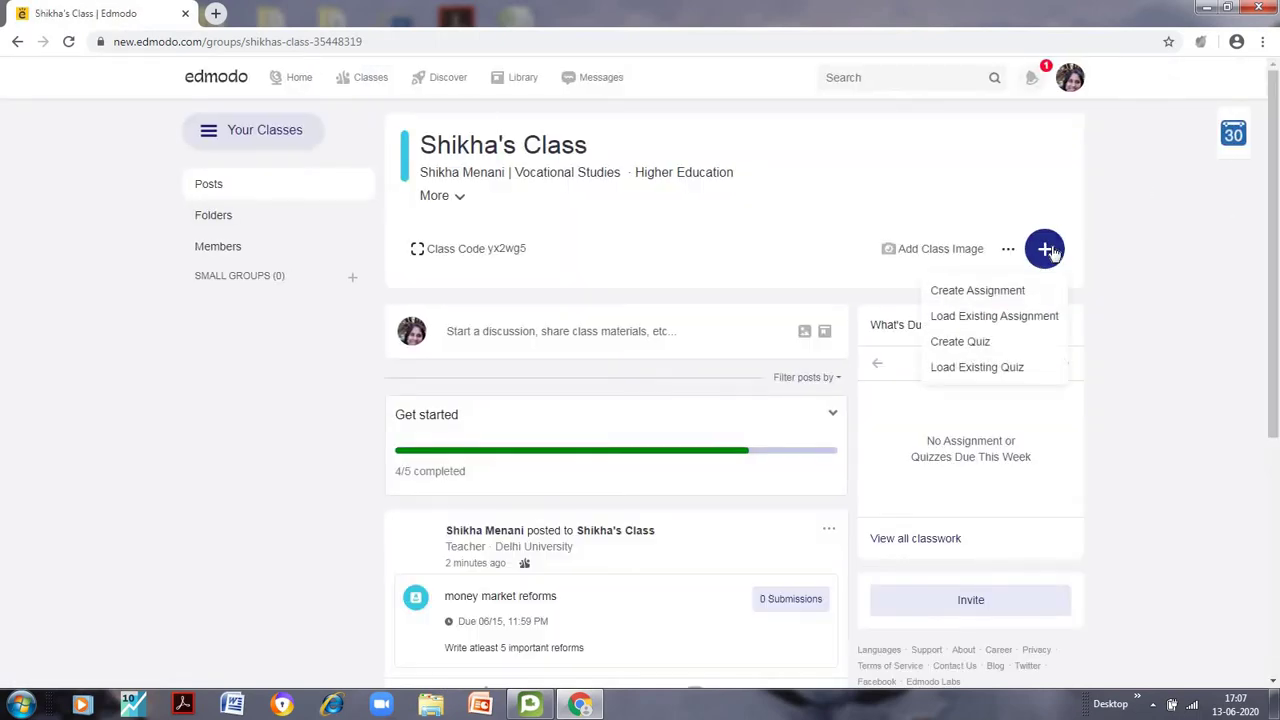
{"action": "left_click", "coordinate": [962, 343]}
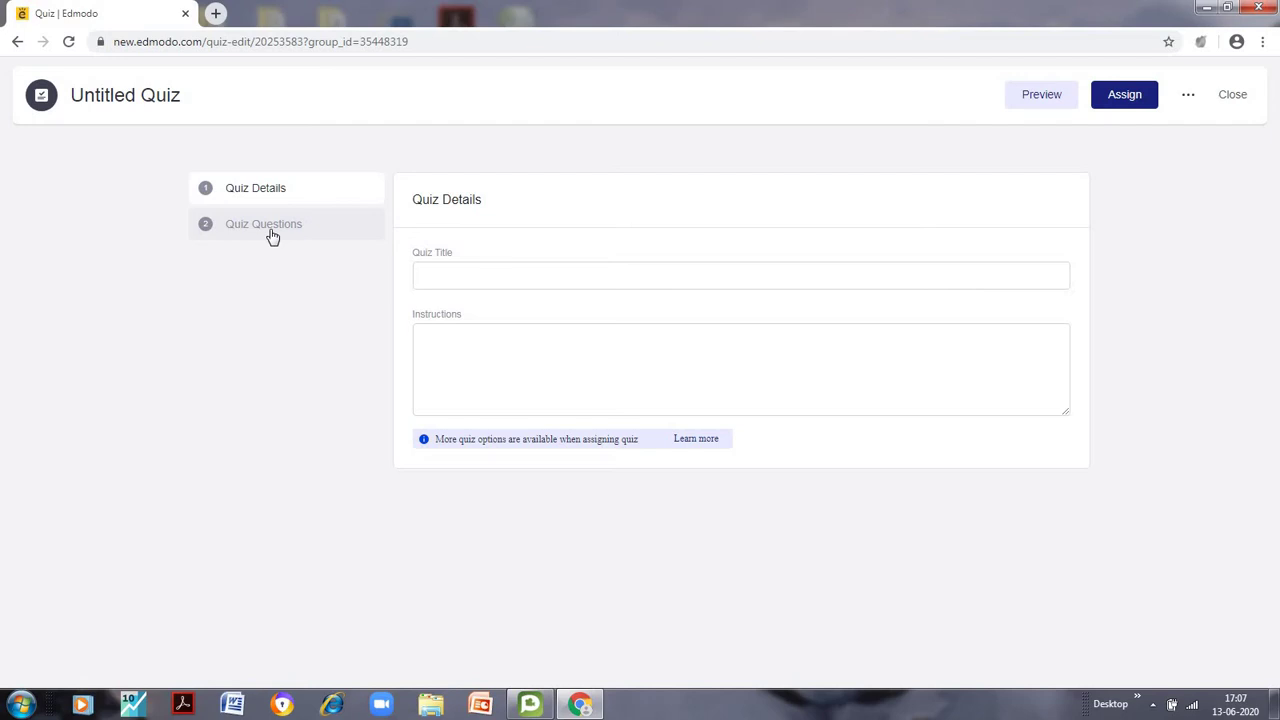
- Enter "Inusurance" as the quiz title
{"action": "left_click", "coordinate": [454, 276]}
{"action": "type", "text": "Inusrnace"}
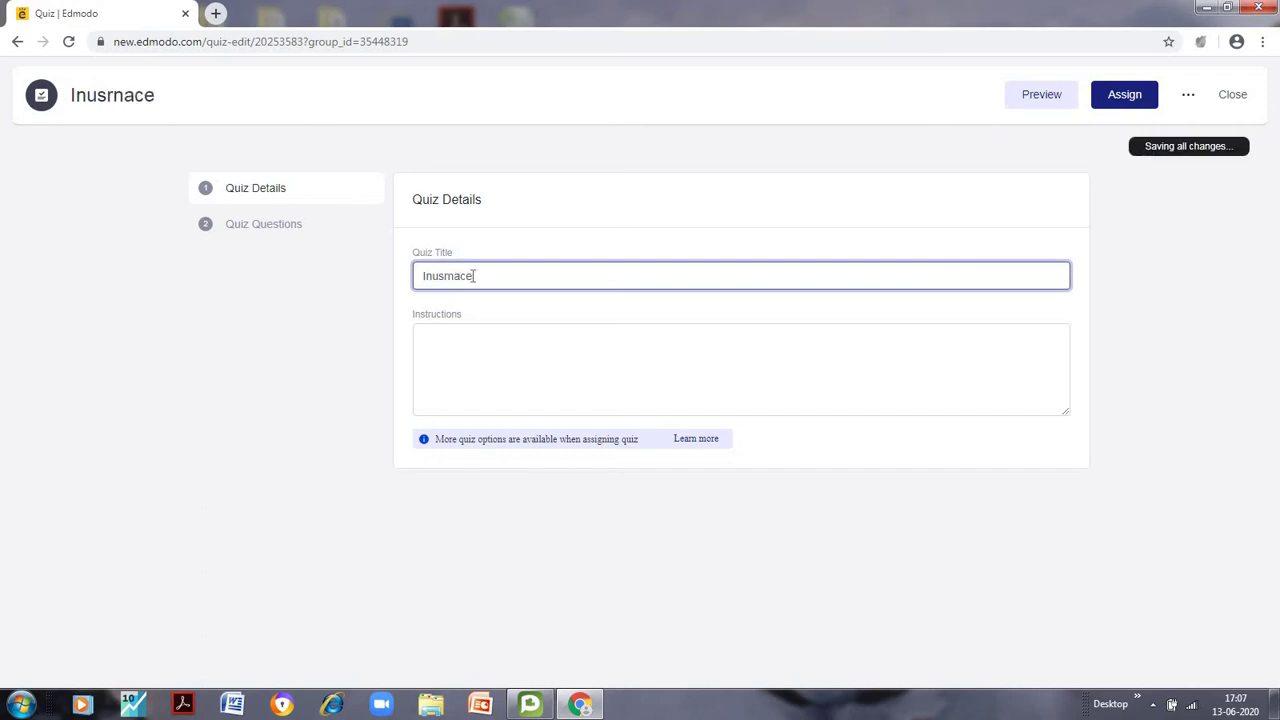
{"action": "key", "text": "BackSpace"}
{"action": "key", "text": "BackSpace"}
{"action": "key", "text": "BackSpace"}
{"action": "key", "text": "BackSpace"}
{"action": "type", "text": "urance"}
- Enter the quiz instructions "Read all the material before attempting the Quiz"
{"action": "left_click", "coordinate": [467, 355]}
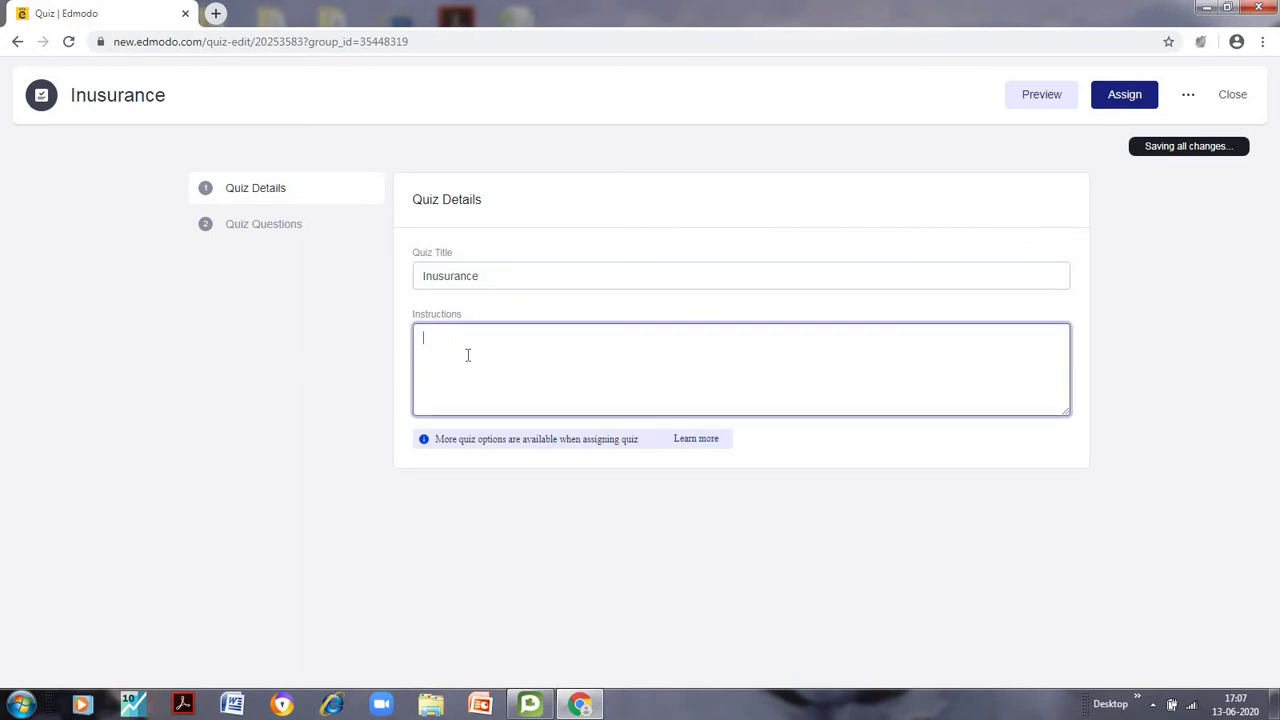
{"action": "type", "text": "Rrea"}
{"action": "key", "text": "BackSpace"}
{"action": "key", "text": "BackSpace"}
{"action": "key", "text": "BackSpace"}
{"action": "key", "text": "BackSpace"}
{"action": "type", "text": "Read all "}
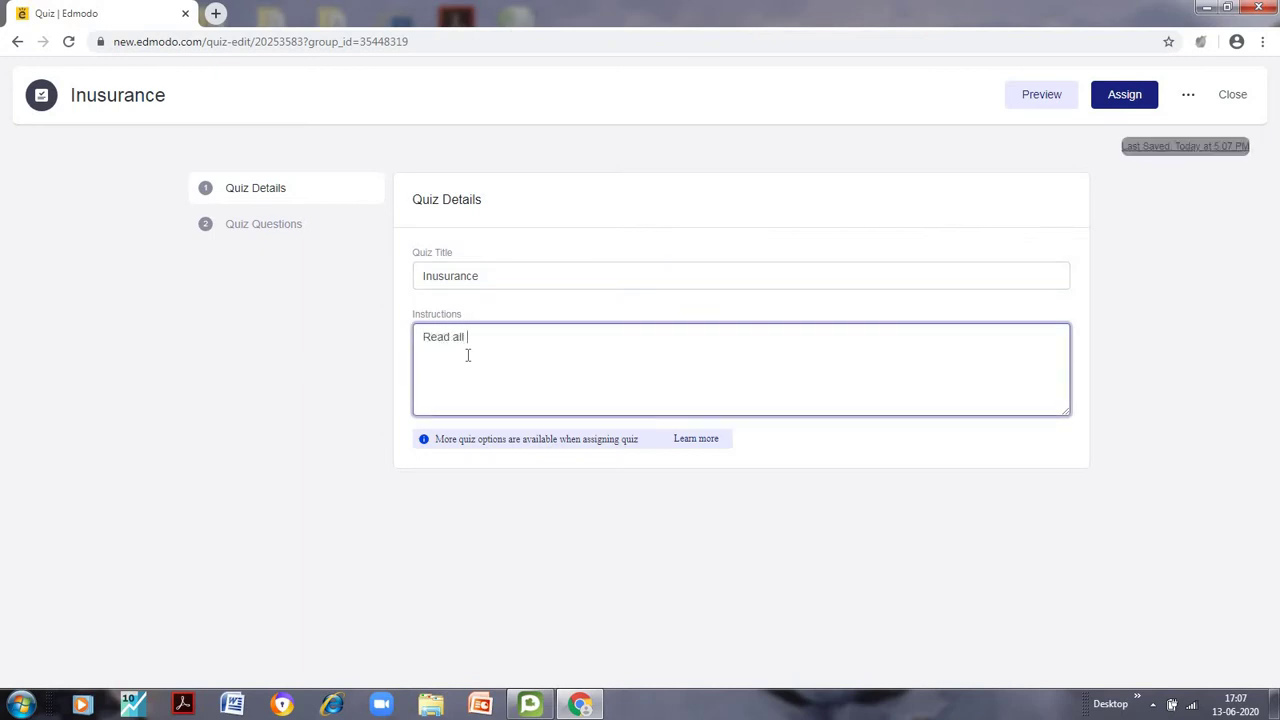
{"action": "type", "text": "the material nbe"}
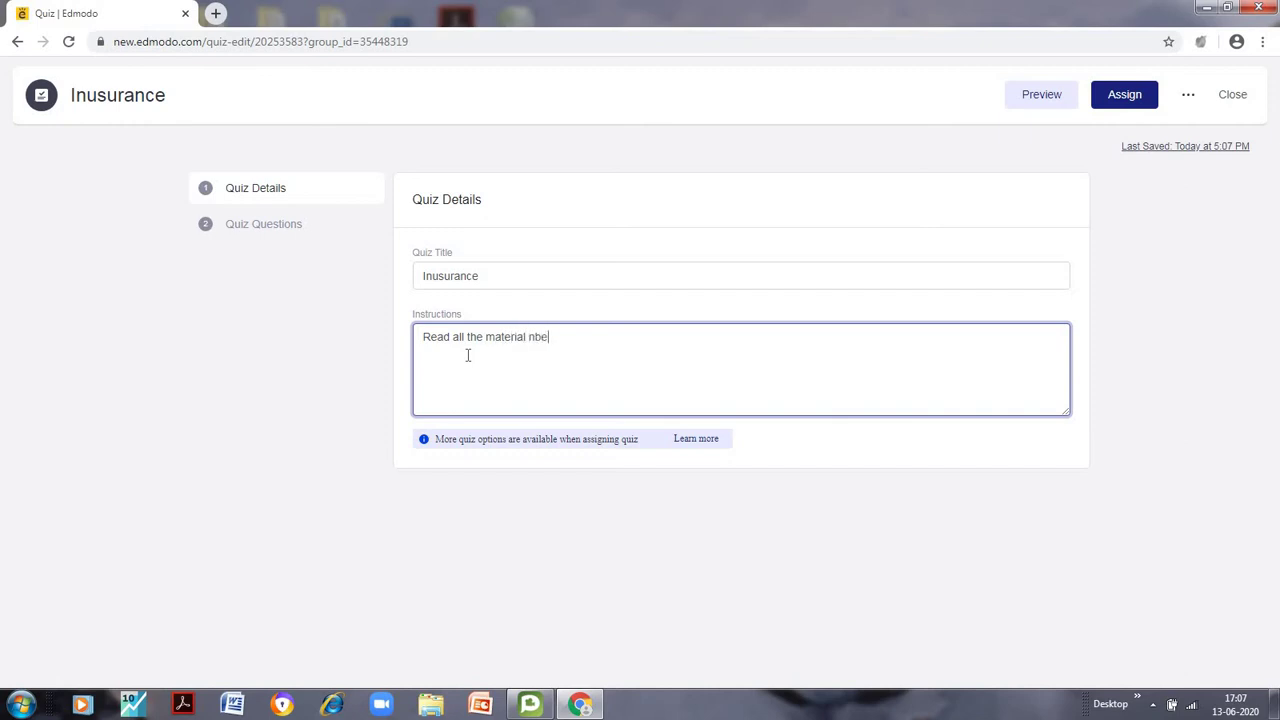
{"action": "type", "text": "fore"}
{"action": "key", "text": "BackSpace"}
{"action": "key", "text": "BackSpace"}
{"action": "key", "text": "BackSpace"}
{"action": "key", "text": "BackSpace"}
{"action": "key", "text": "BackSpace"}
{"action": "key", "text": "BackSpace"}
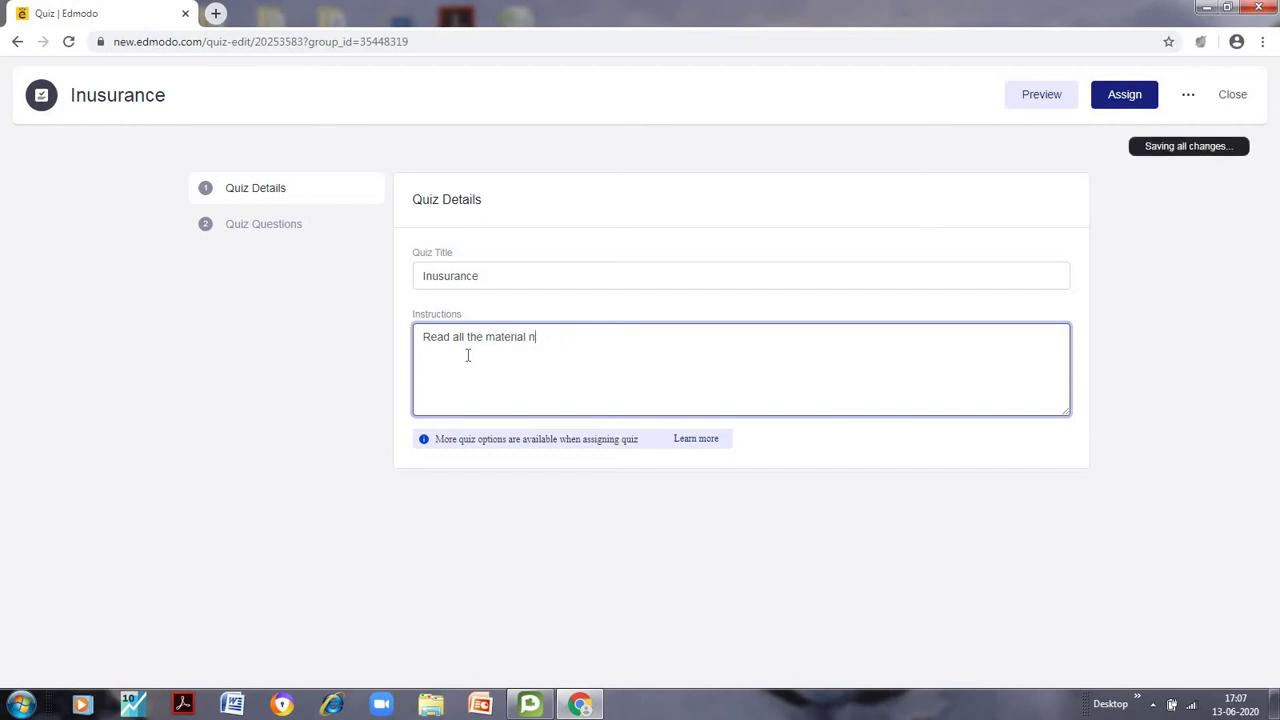
{"action": "type", "text": "before attempting th"}
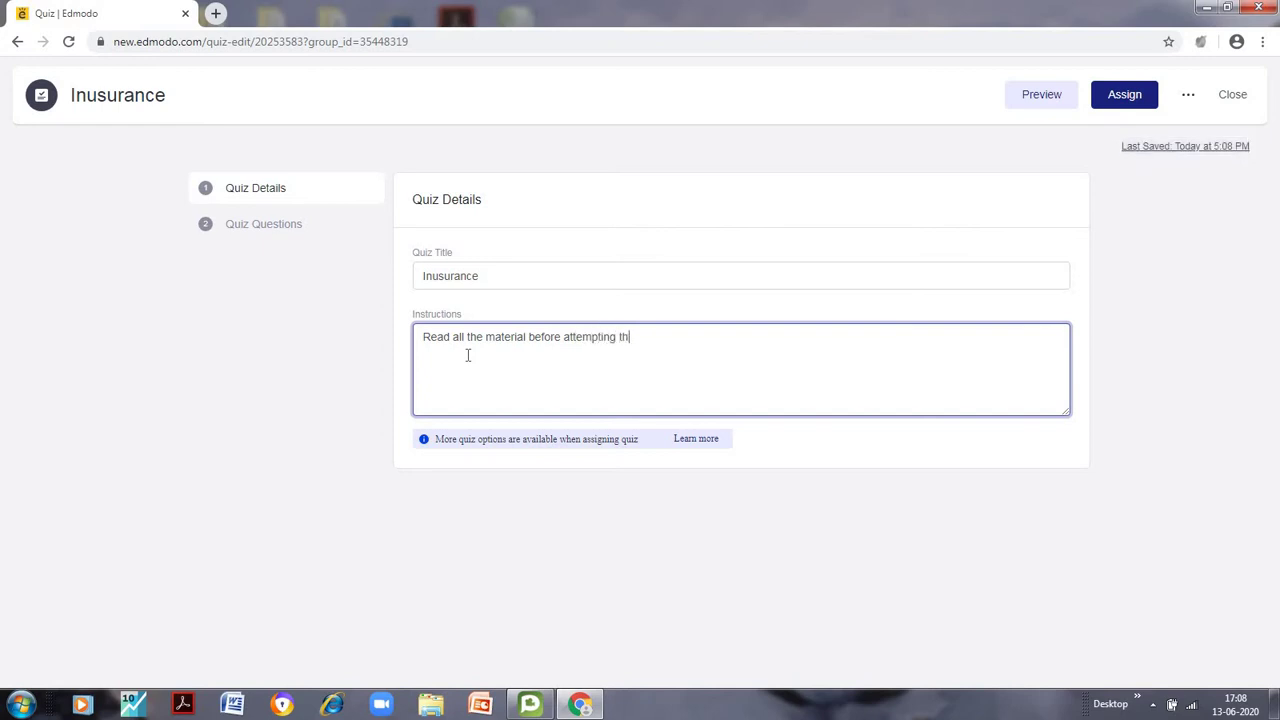
{"action": "type", "text": "e Quiz"}
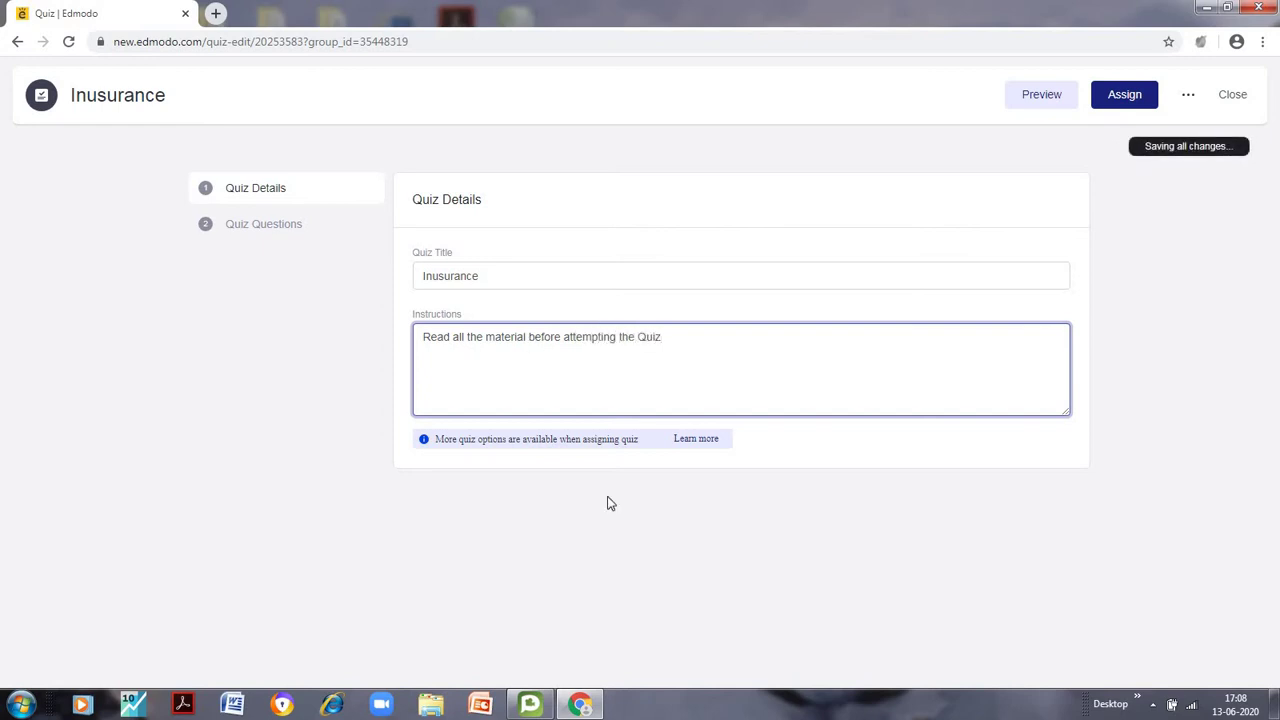
- In the quiz questions, make question 1 a True/False question reading "LIC is the biggest Reinsurer in the Country"
{"action": "left_click", "coordinate": [280, 233]}
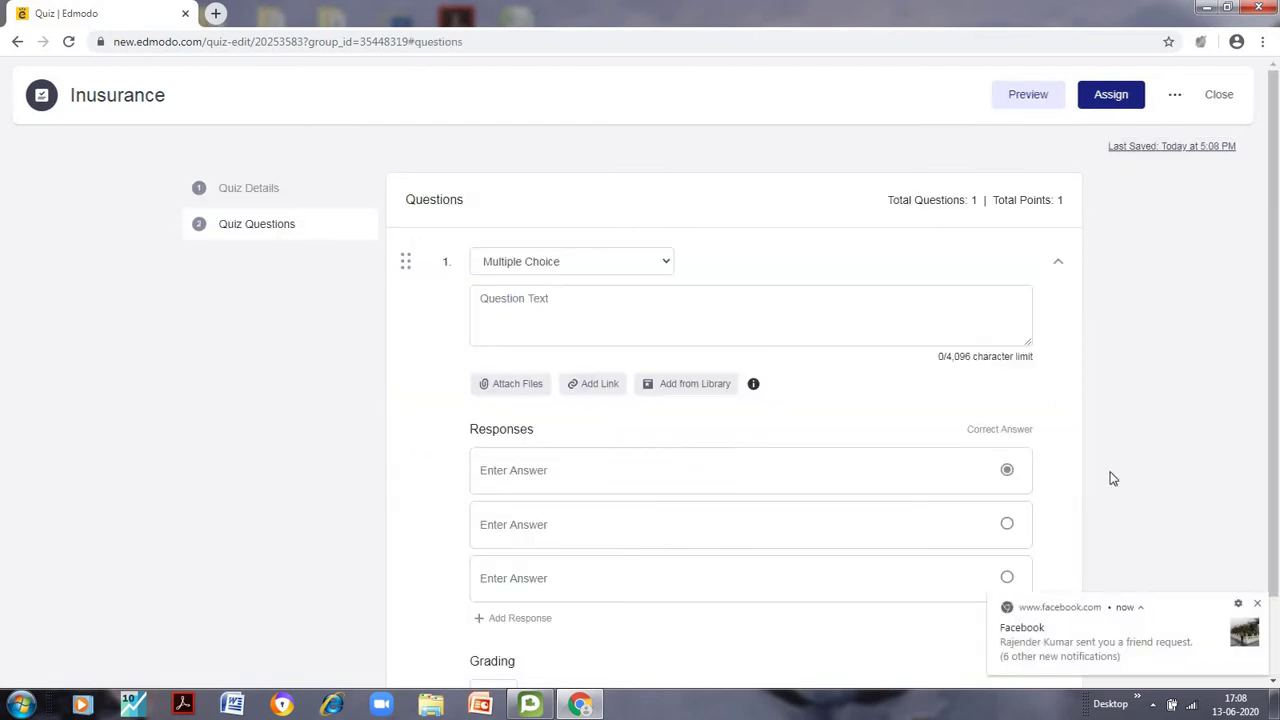
{"action": "left_click", "coordinate": [1257, 603]}
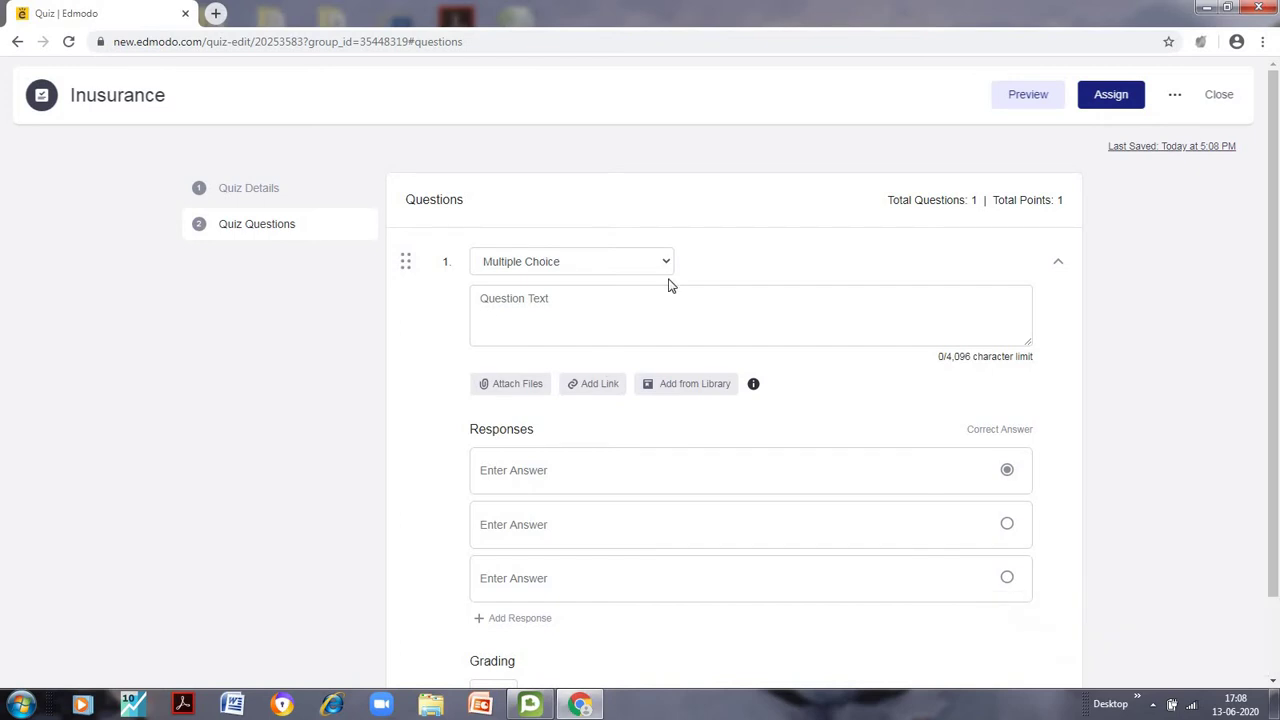
{"action": "left_click", "coordinate": [668, 263]}
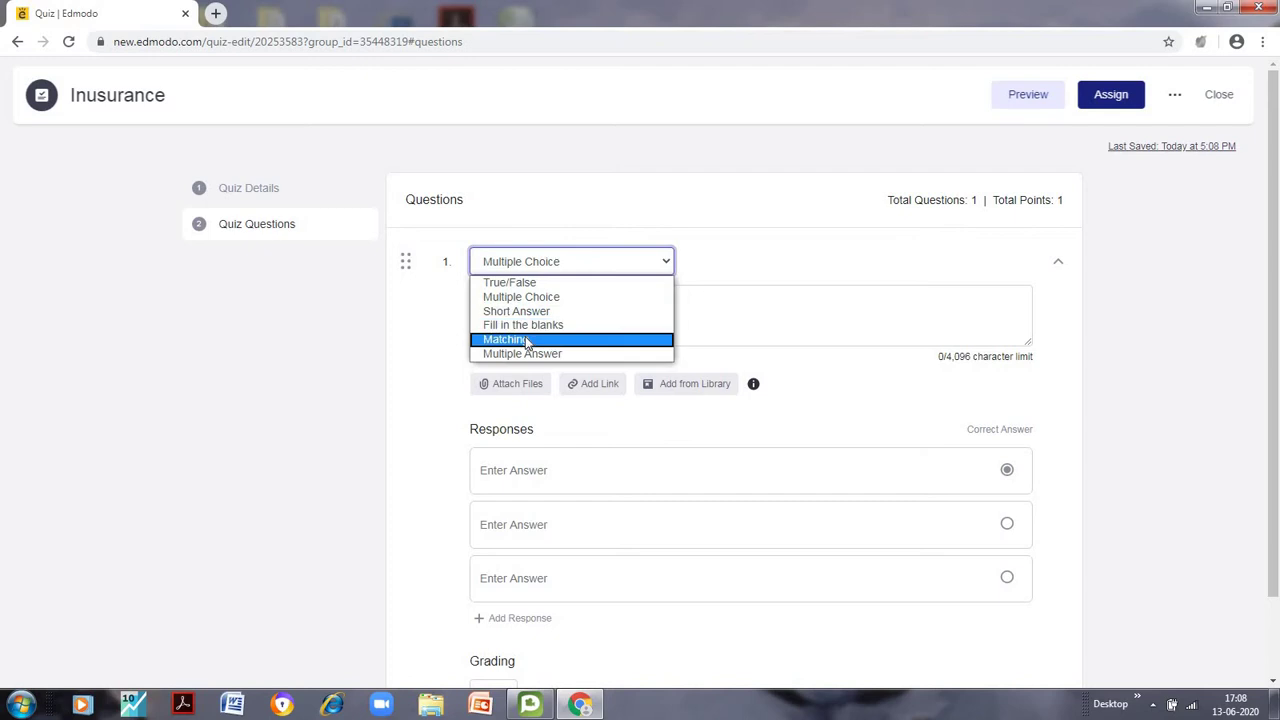
{"action": "left_click", "coordinate": [557, 285]}
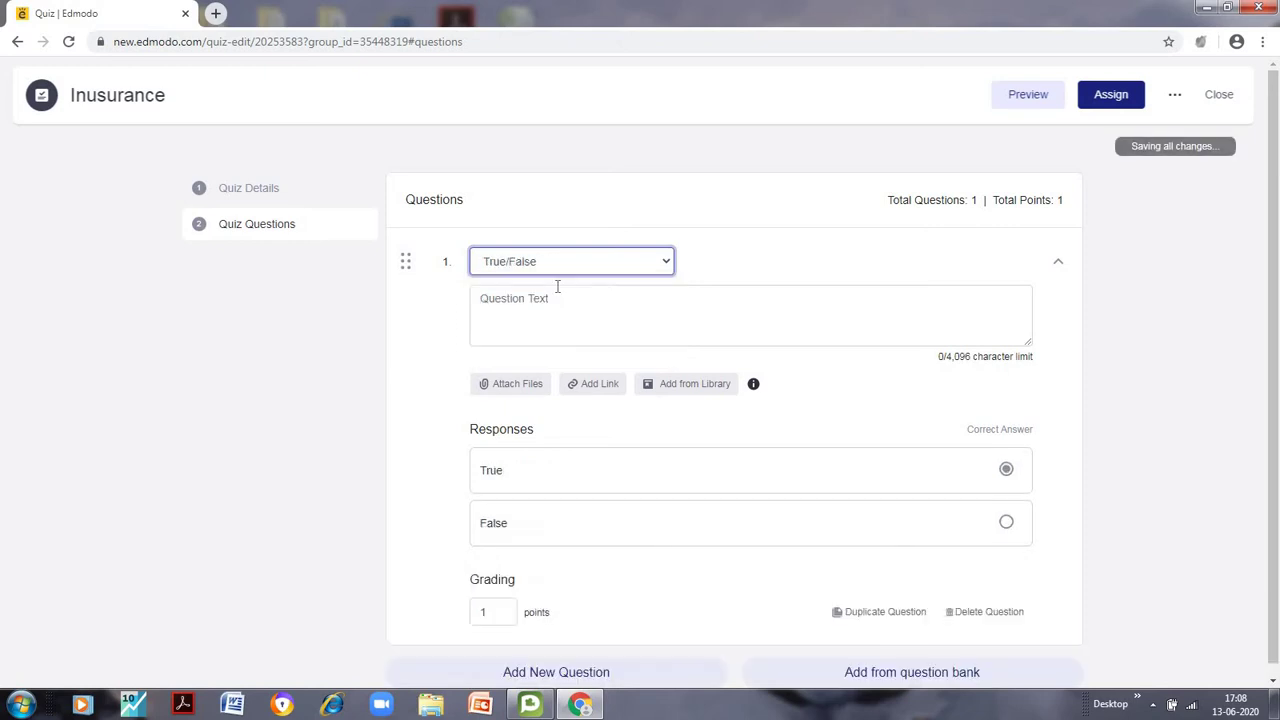
{"action": "left_click", "coordinate": [533, 307]}
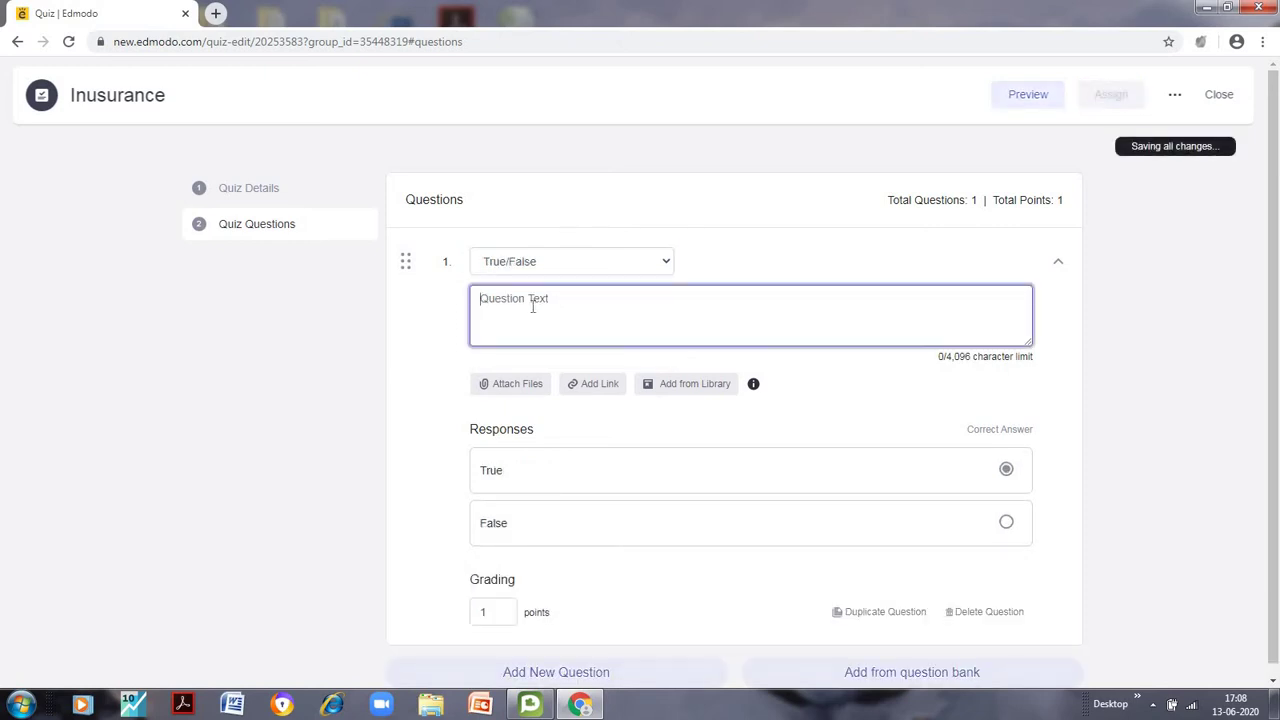
{"action": "type", "text": "LIC is the "}
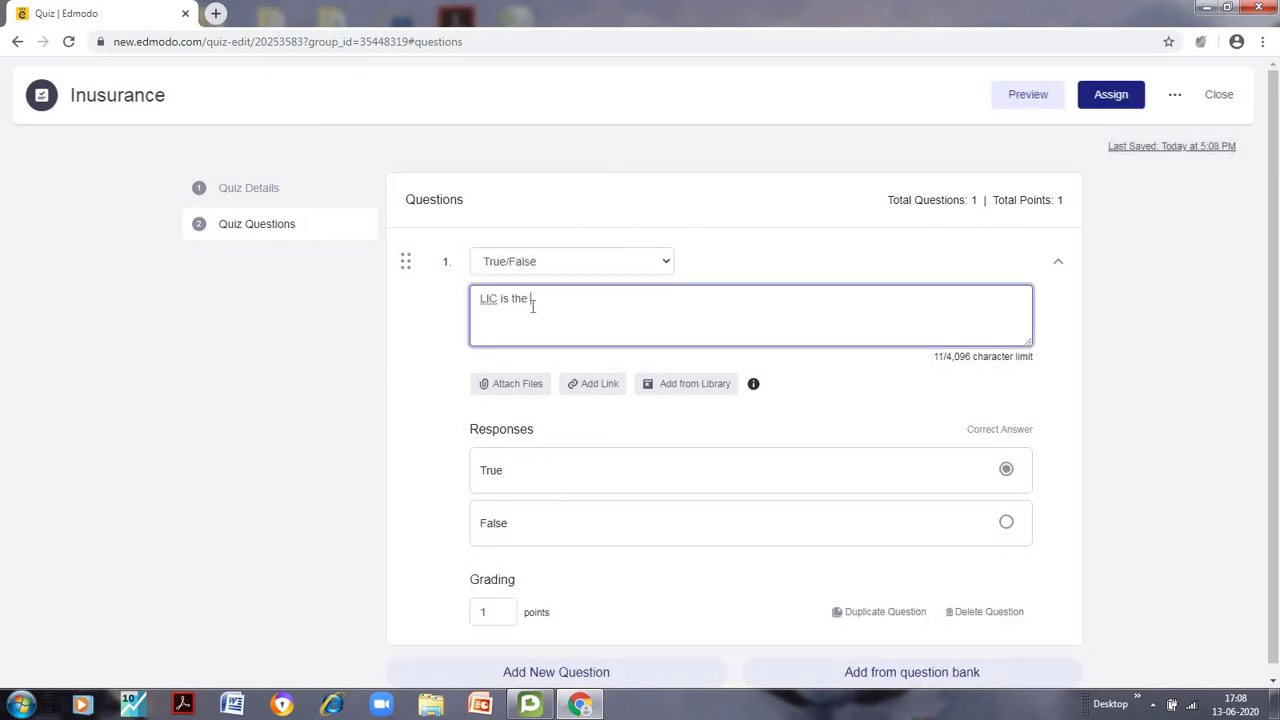
{"action": "type", "text": "biggest "}
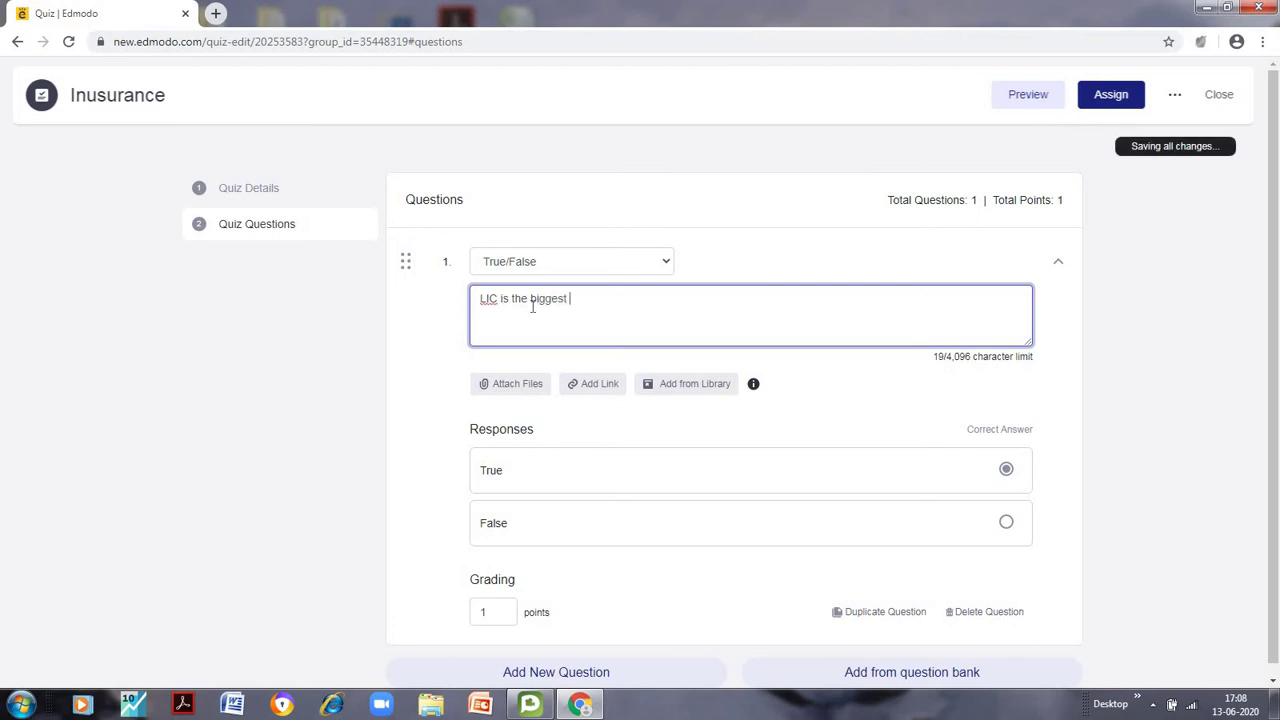
{"action": "type", "text": "Reinsurer in the Country"}
- Mark False as the correct answer to question 1 and set its grading to 5 points
{"action": "scroll", "coordinate": [526, 368], "scroll_direction": "down", "scroll_amount": 1}
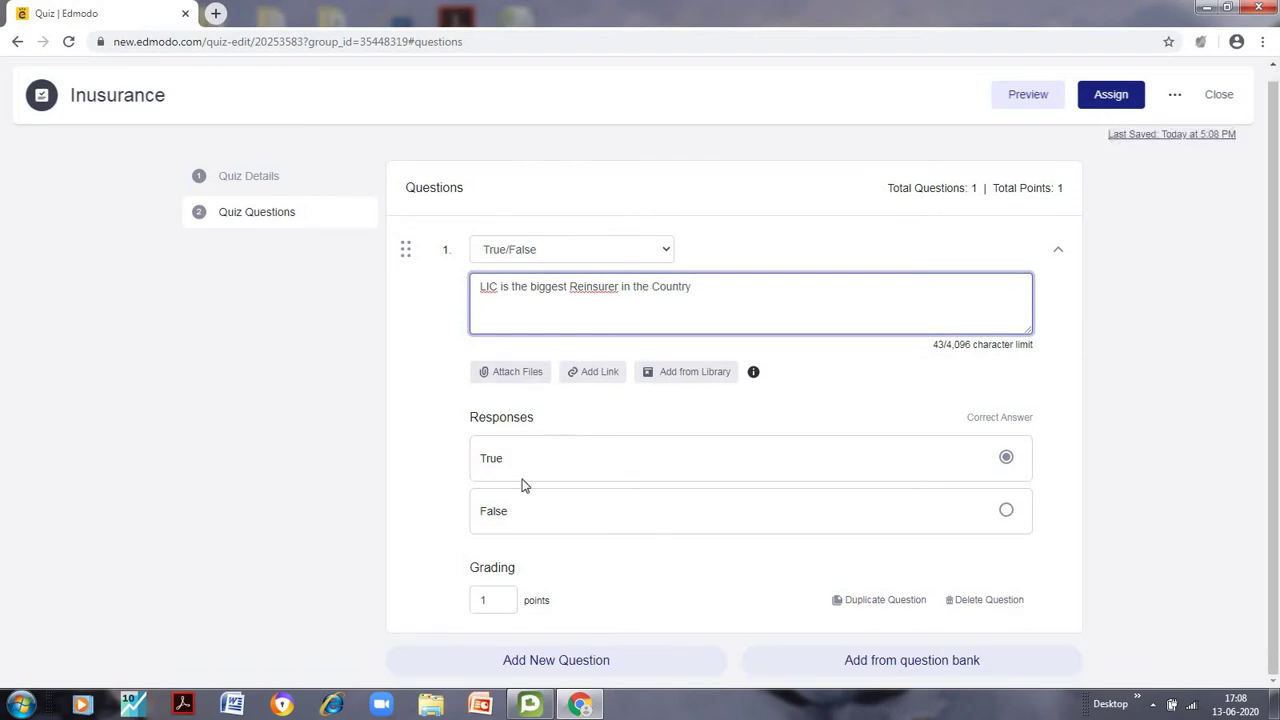
{"action": "left_click", "coordinate": [1006, 511]}
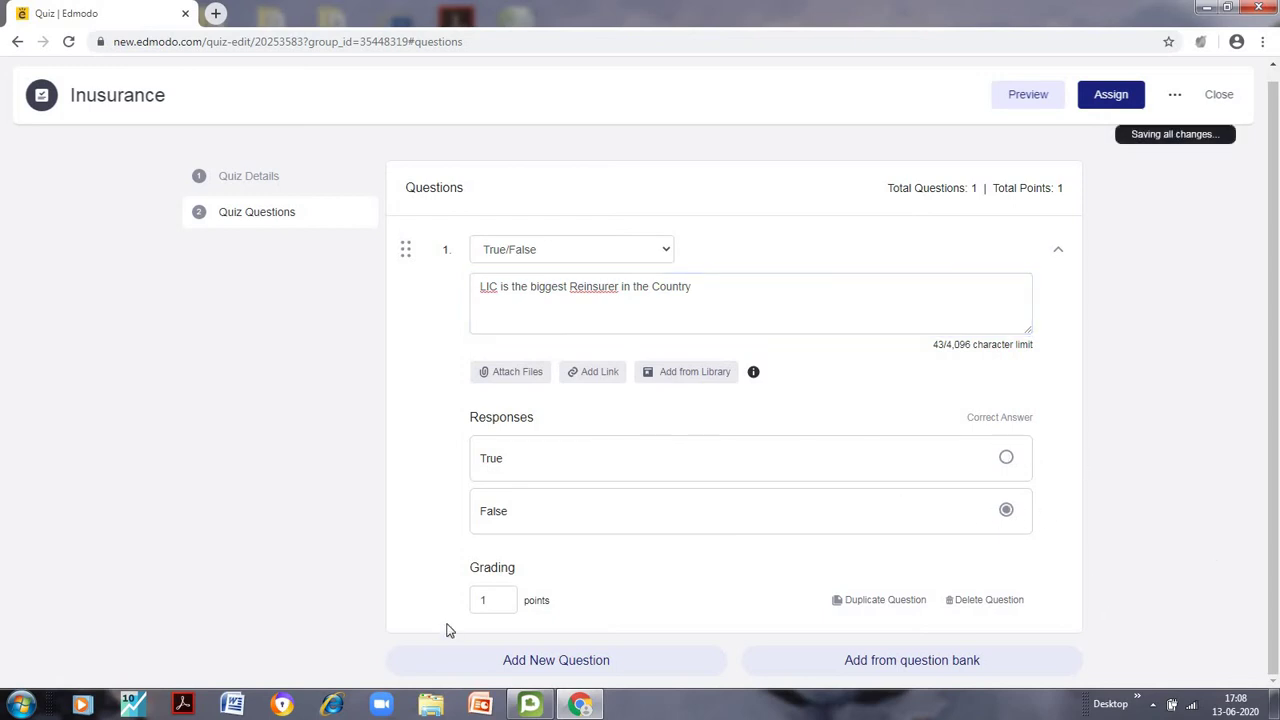
{"action": "left_click", "coordinate": [509, 601]}
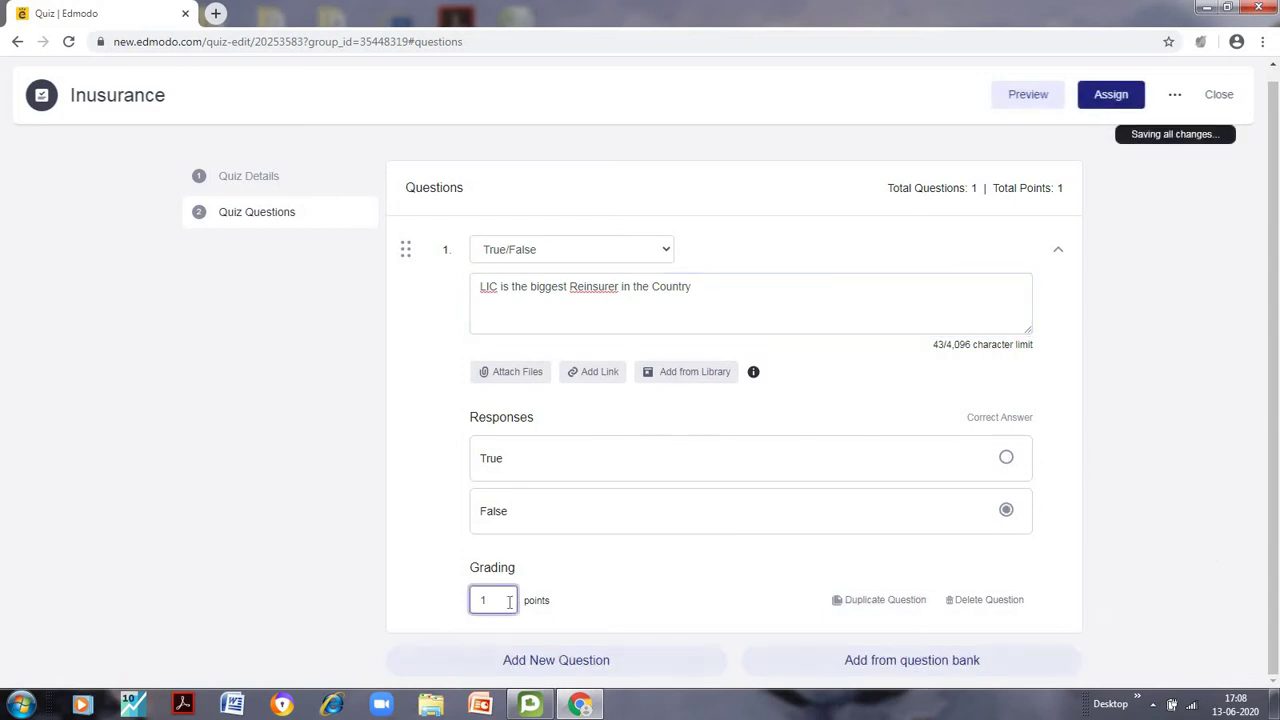
{"action": "type", "text": "5"}
- Add a second question to the quiz and set its type to Matching
{"action": "left_click", "coordinate": [566, 668]}
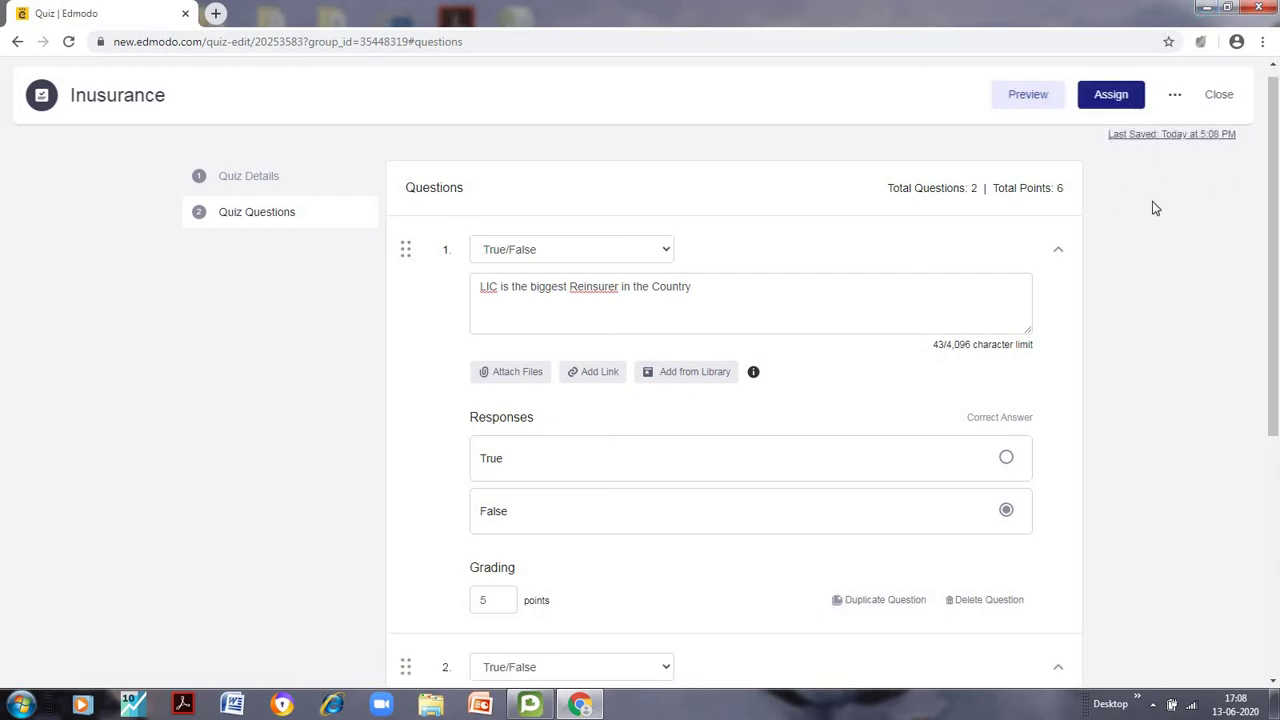
{"action": "scroll", "coordinate": [208, 514], "scroll_direction": "down", "scroll_amount": 5}
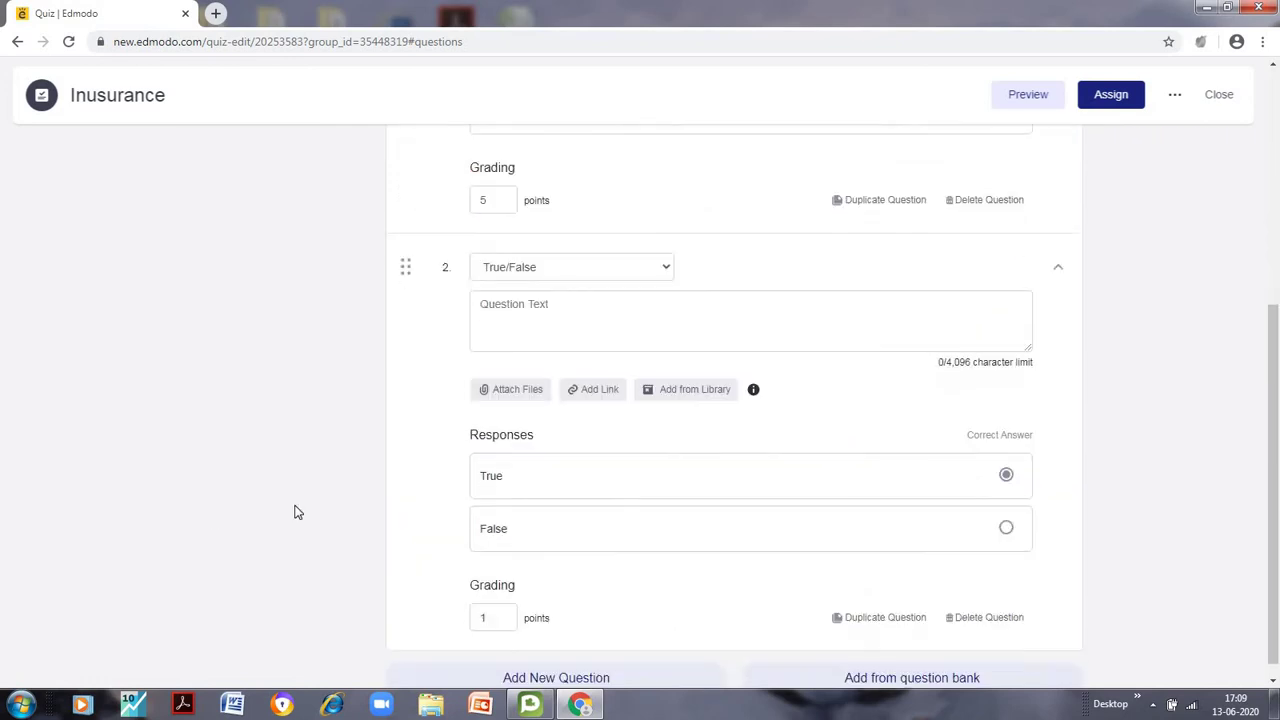
{"action": "left_click", "coordinate": [668, 250]}
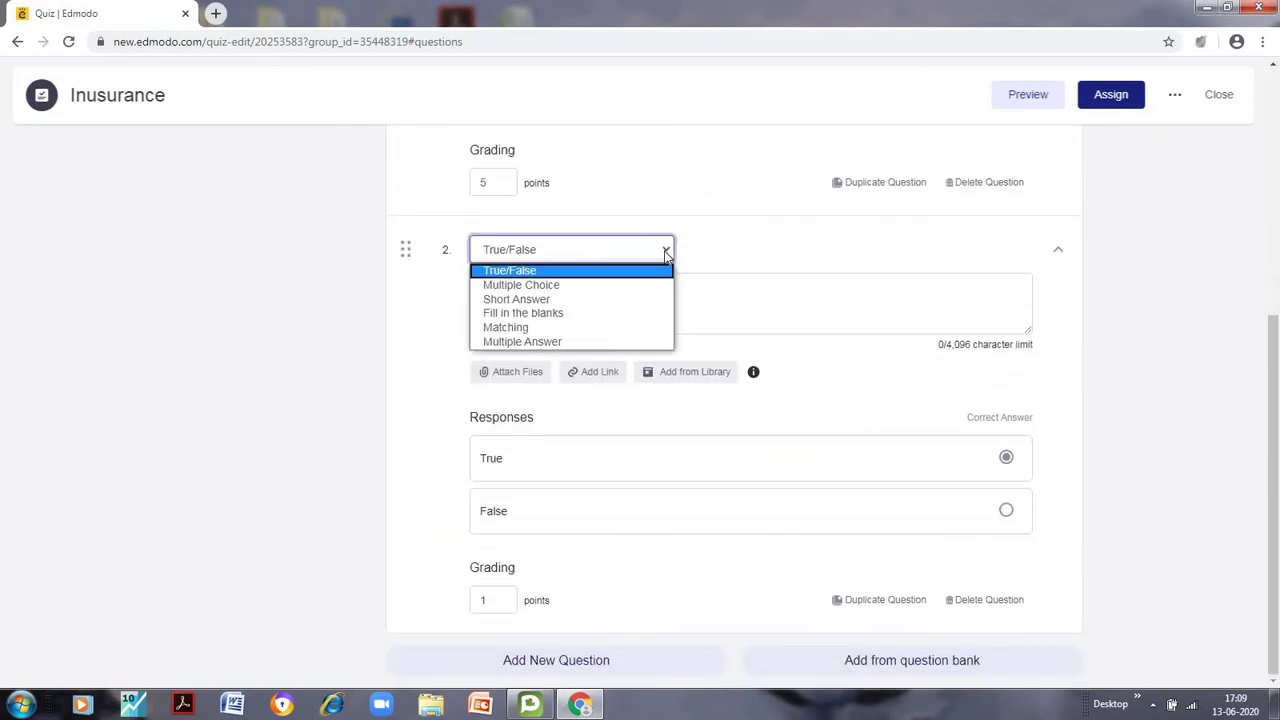
{"action": "left_click", "coordinate": [532, 327]}
{"action": "scroll", "coordinate": [541, 336], "scroll_direction": "down", "scroll_amount": 2}
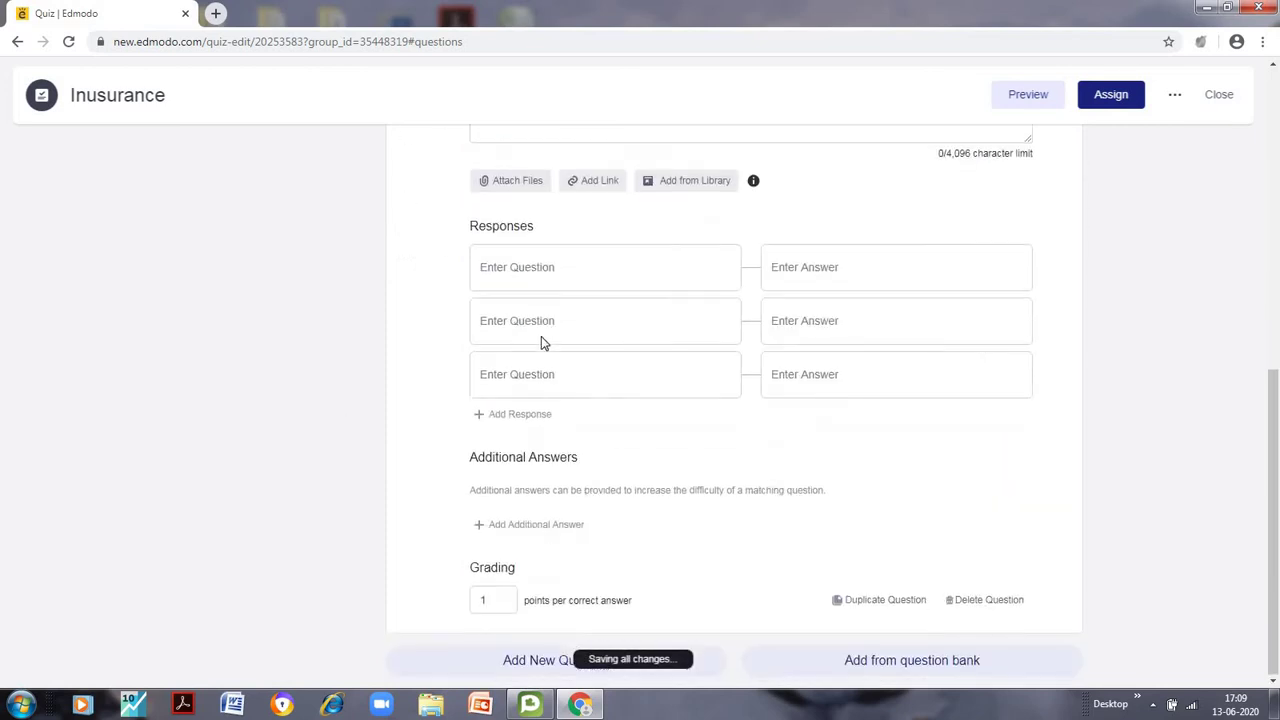
- Fill in the first two matching pairs of question 2 as LIC – Life and GIC – General
{"action": "left_click", "coordinate": [526, 268]}
{"action": "type", "text": "LIC"}
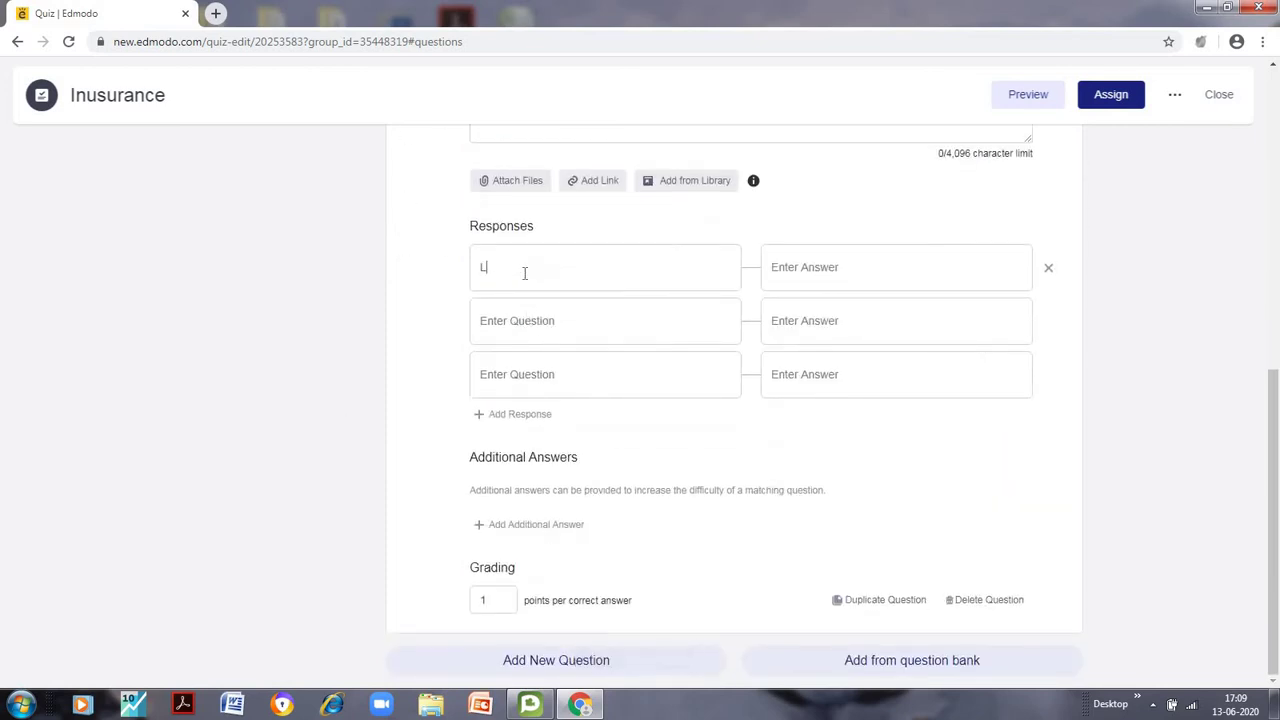
{"action": "left_click", "coordinate": [494, 324]}
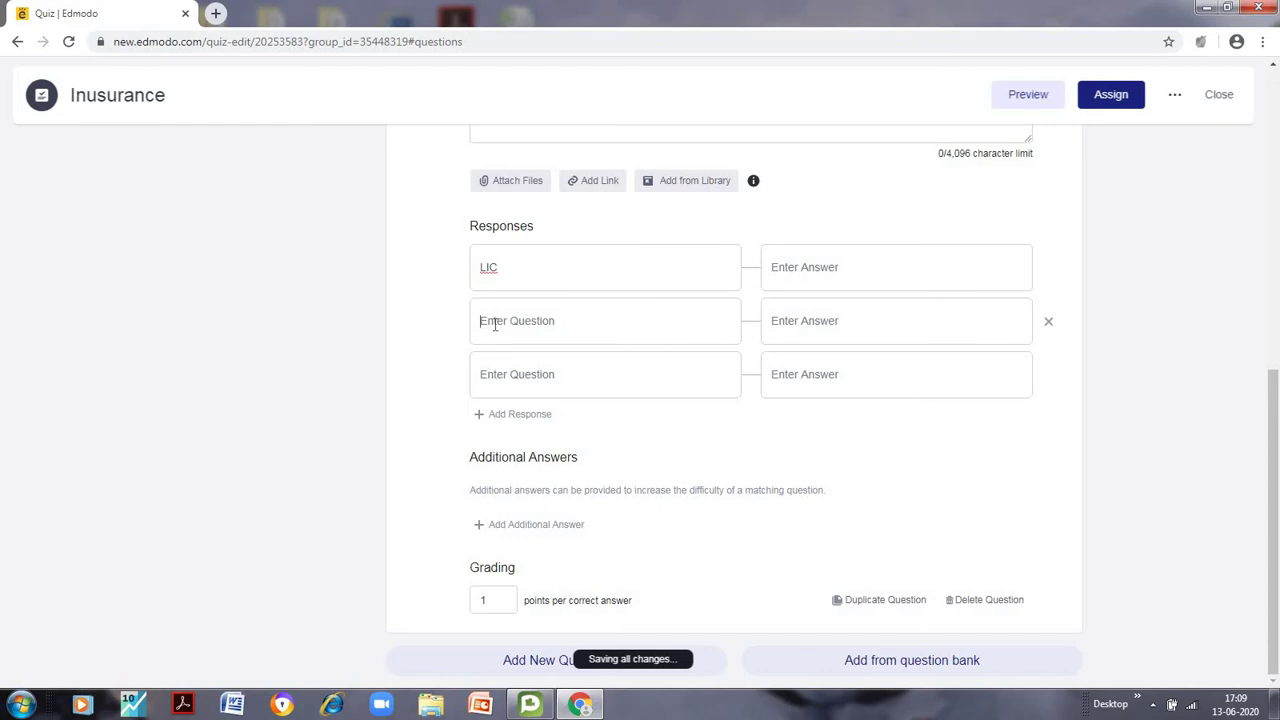
{"action": "type", "text": "GIC"}
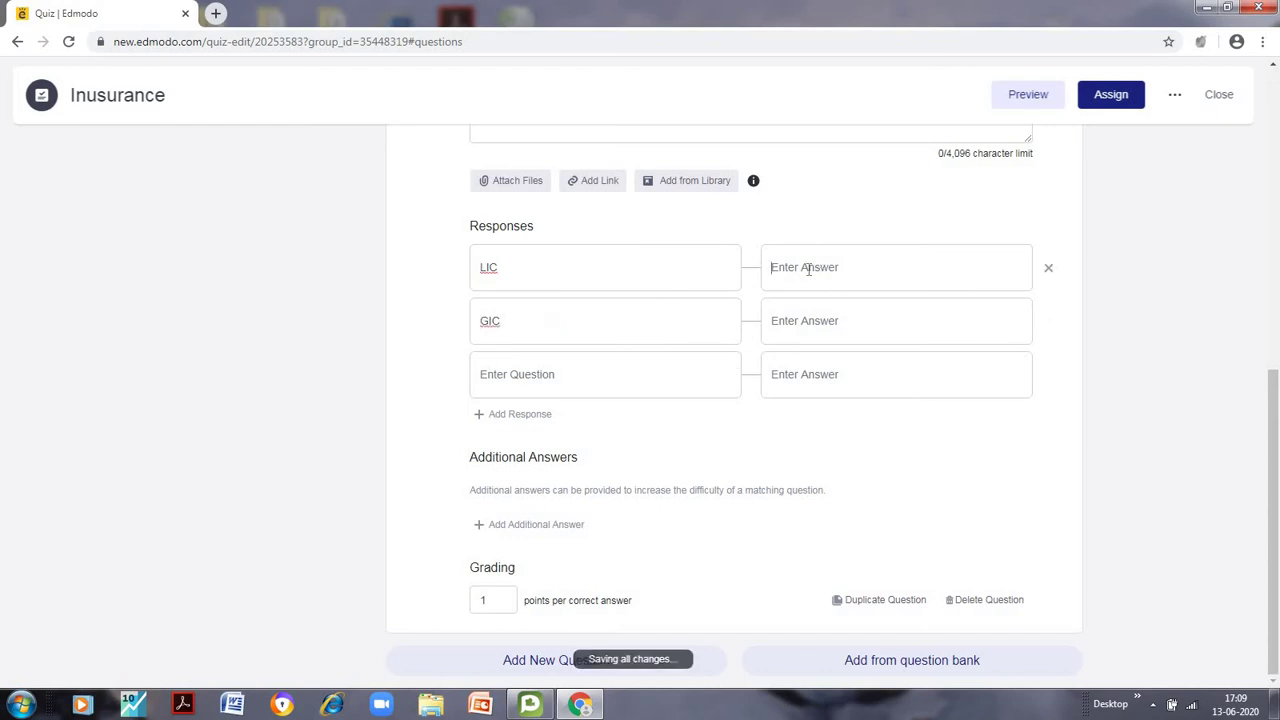
{"action": "type", "text": "Life"}
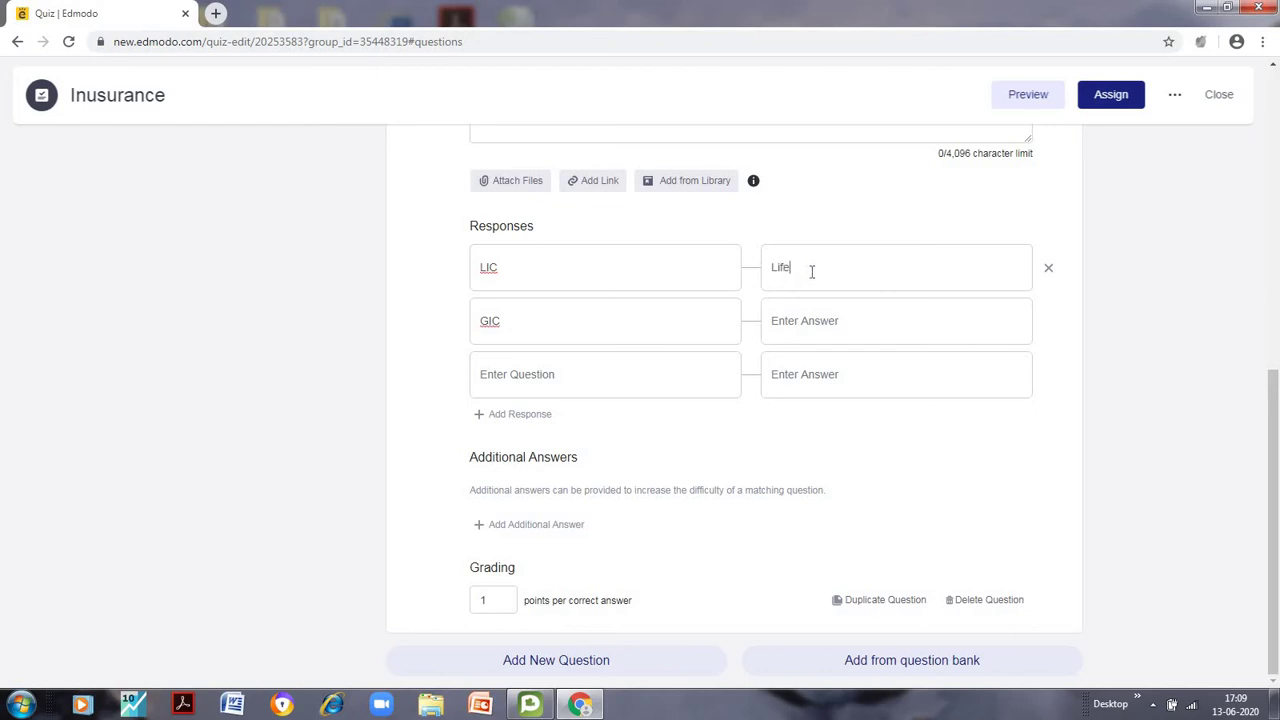
{"action": "left_click", "coordinate": [836, 340]}
{"action": "type", "text": "G"}
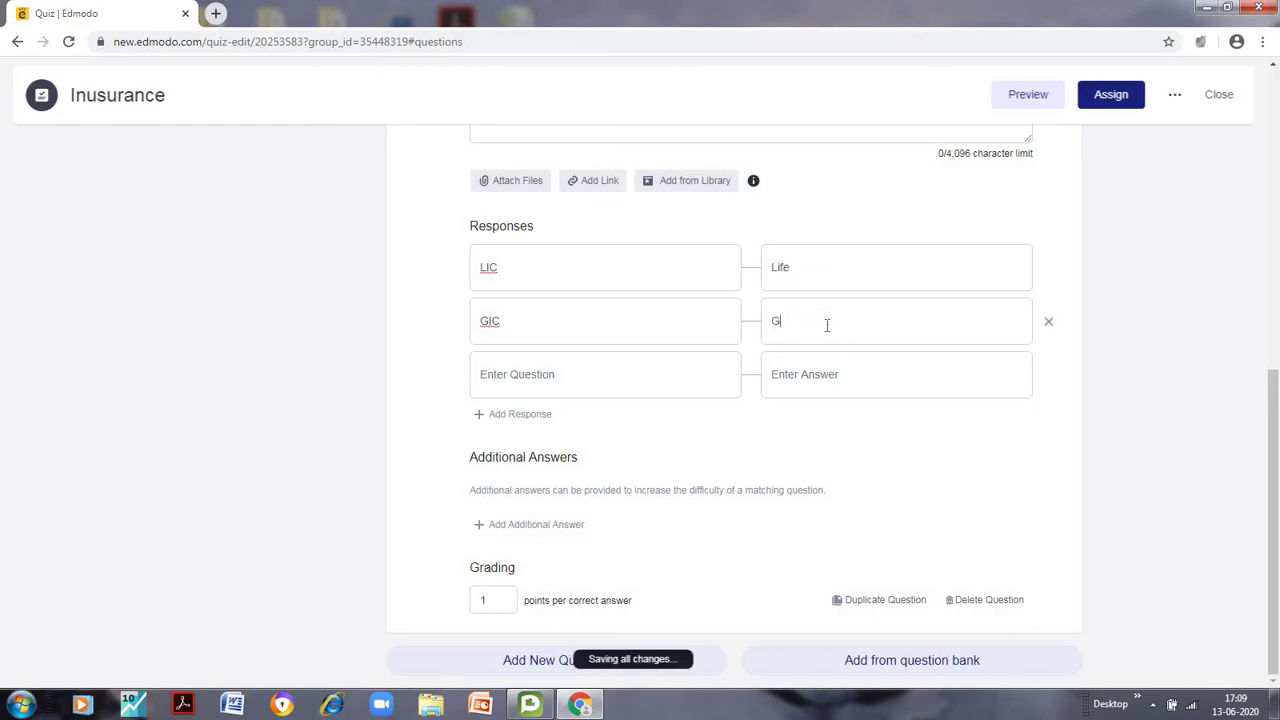
{"action": "type", "text": "eneral"}
- Remove the empty third pair, and give question 2 the text "Match the following" and 5 points per correct answer
{"action": "left_click", "coordinate": [1048, 377]}
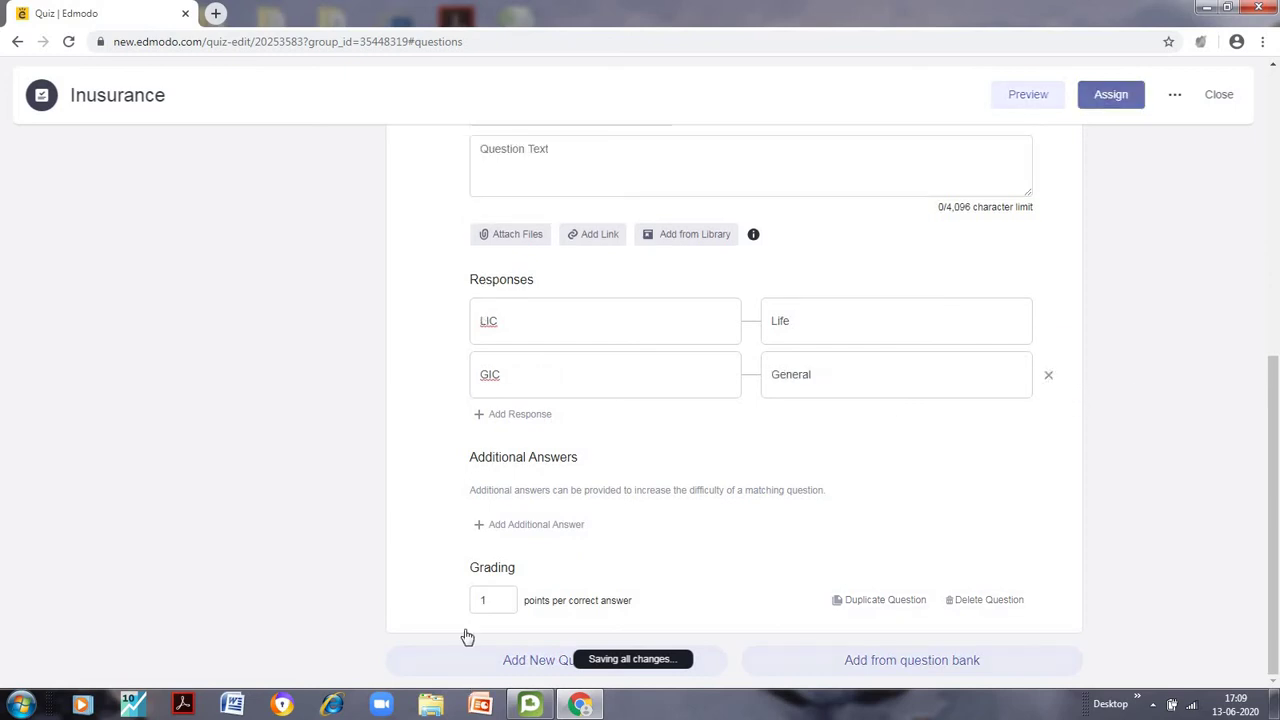
{"action": "left_click", "coordinate": [506, 601]}
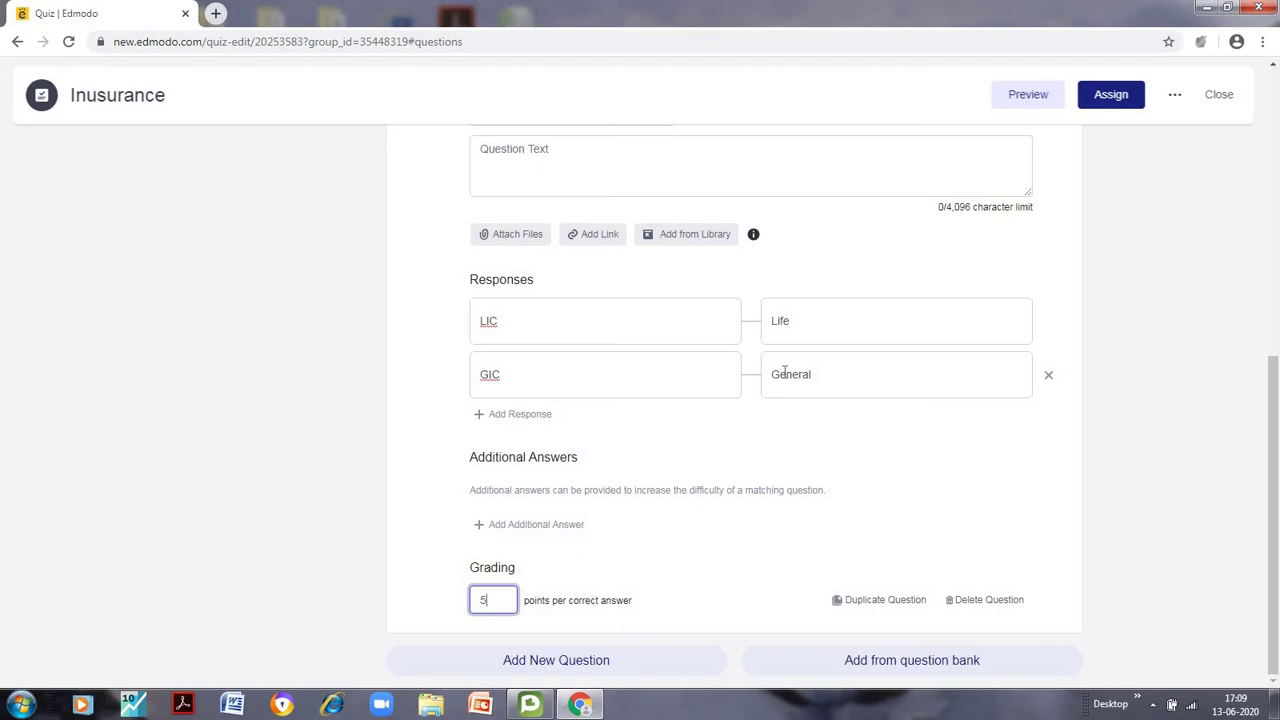
- Preview the quiz, look through both questions and exit the preview
{"action": "left_click", "coordinate": [1030, 98]}
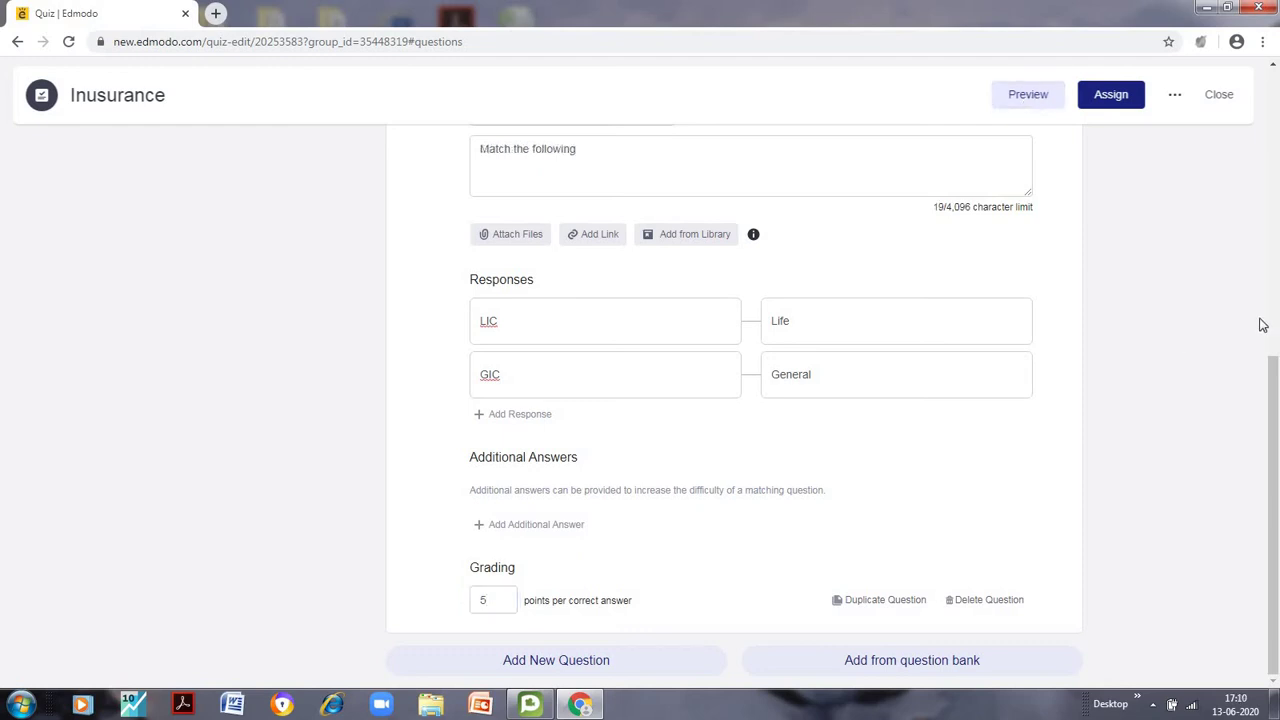
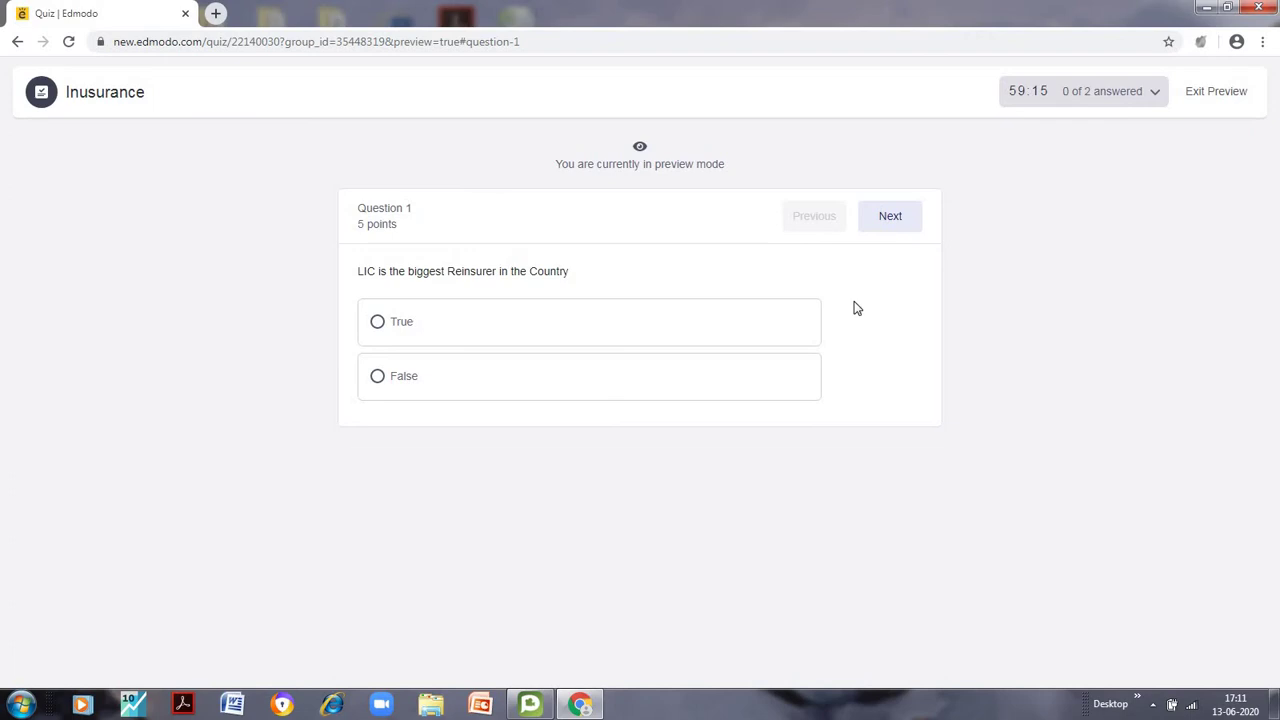
{"action": "left_click", "coordinate": [886, 222]}
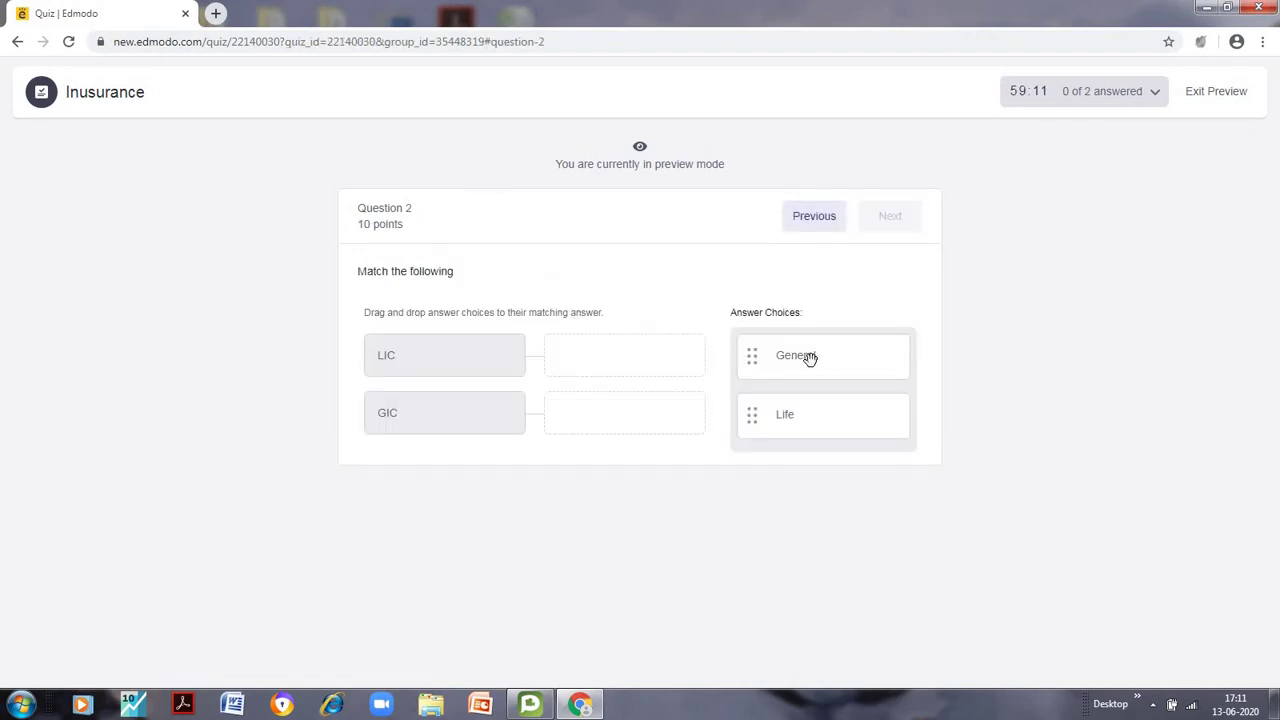
{"action": "mouse_move", "coordinate": [808, 357]}
{"action": "left_mouse_down"}
{"action": "mouse_move", "coordinate": [629, 421]}
{"action": "mouse_move", "coordinate": [706, 374]}
{"action": "mouse_move", "coordinate": [795, 365]}
{"action": "left_mouse_up"}
{"action": "left_click", "coordinate": [1207, 97]}
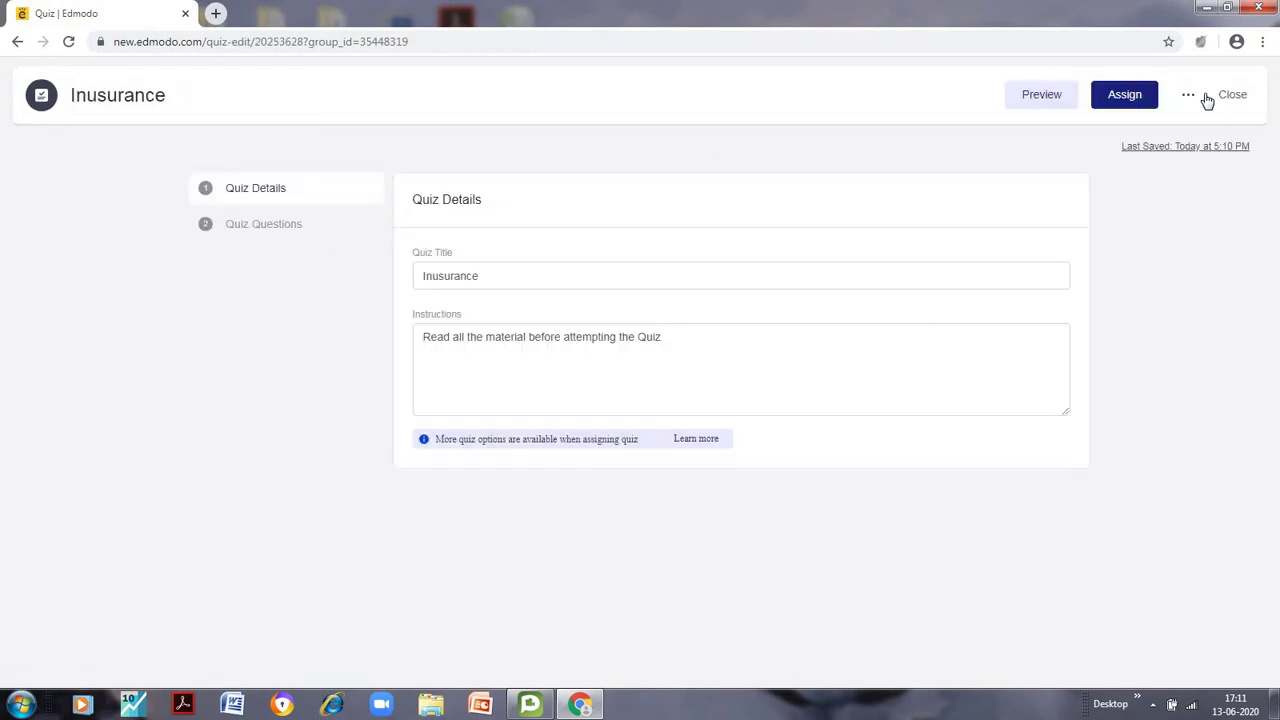
- Start assigning the quiz to the class, with due date 06/13/2020 and locking after the due date
{"action": "left_click", "coordinate": [1116, 108]}
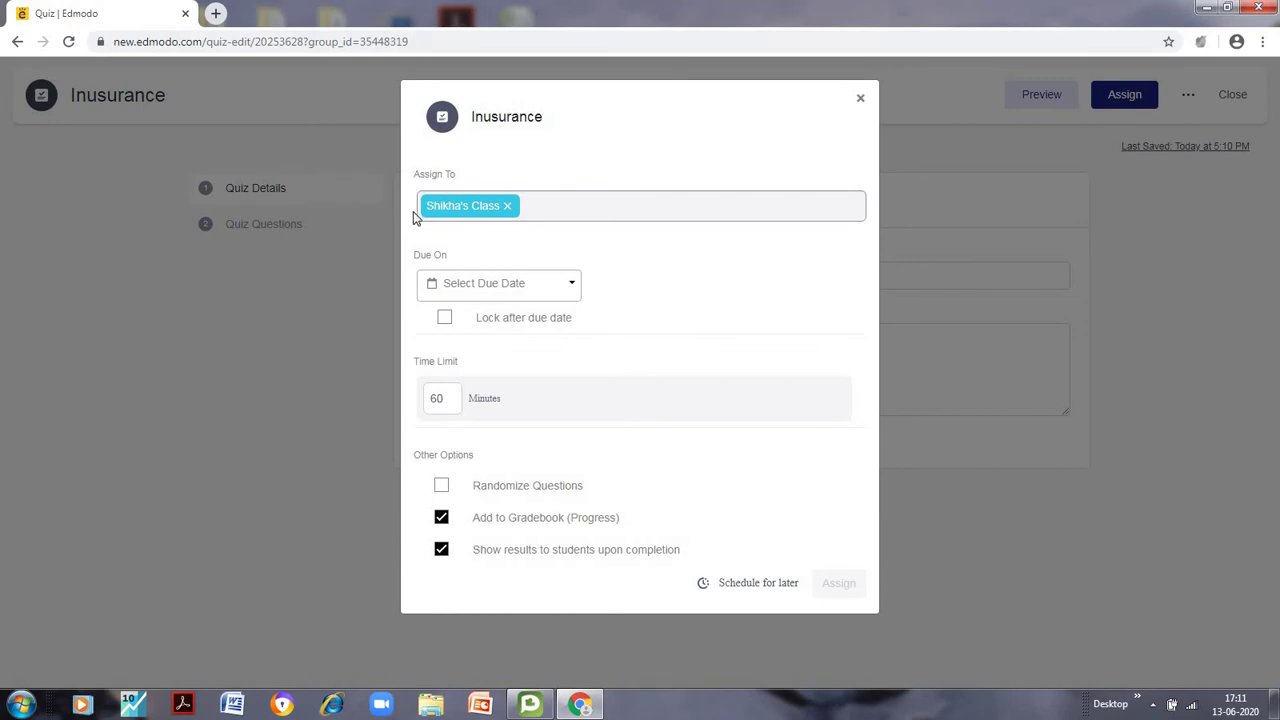
{"action": "left_click", "coordinate": [562, 288]}
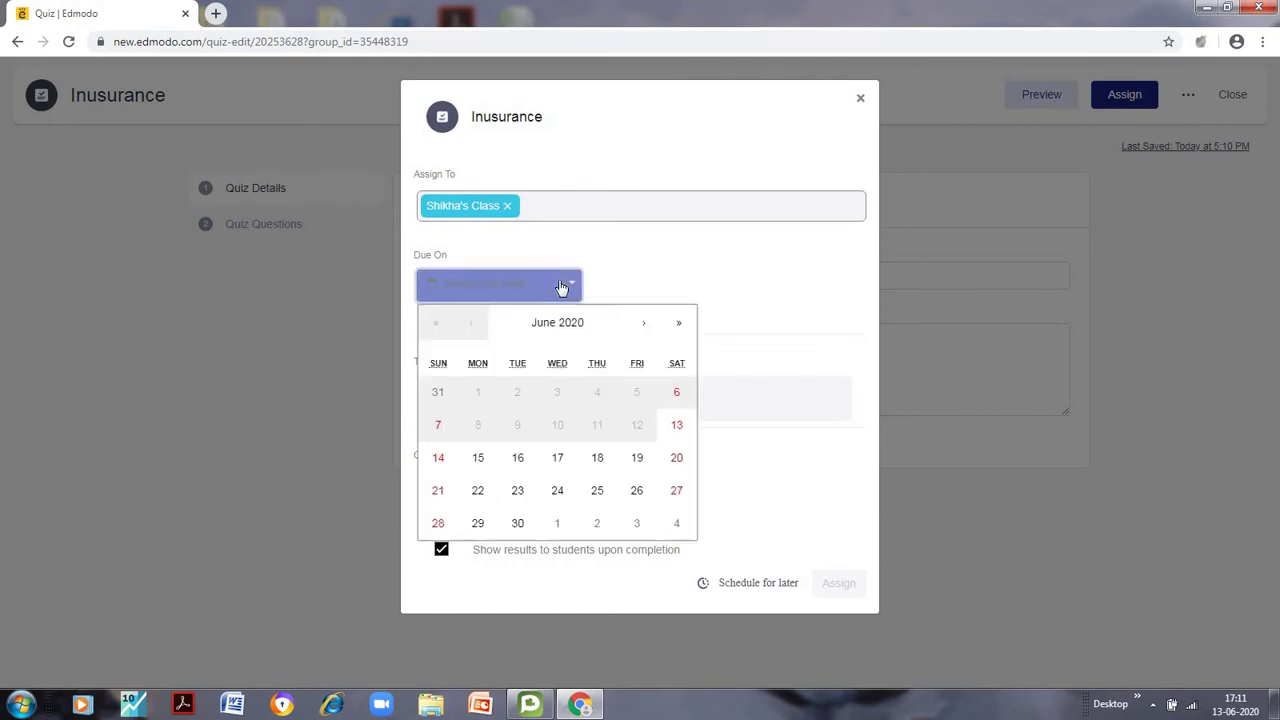
{"action": "left_click", "coordinate": [678, 428]}
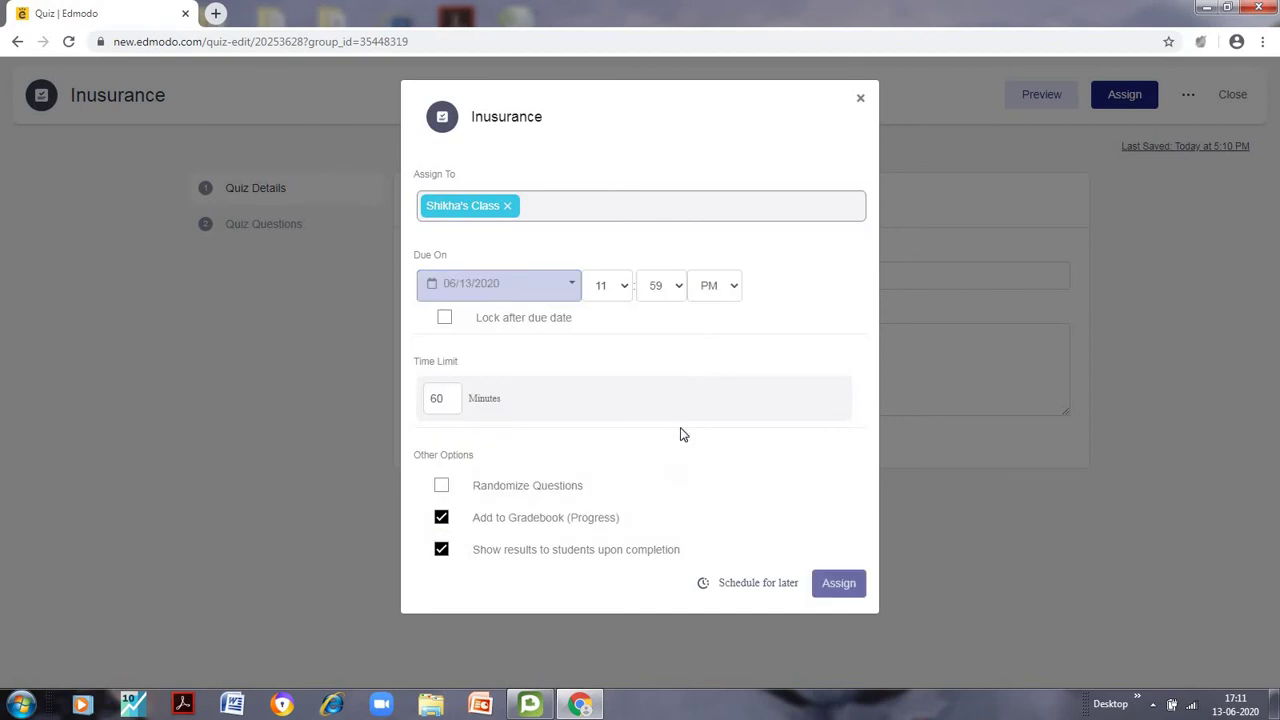
{"action": "left_click", "coordinate": [444, 318]}
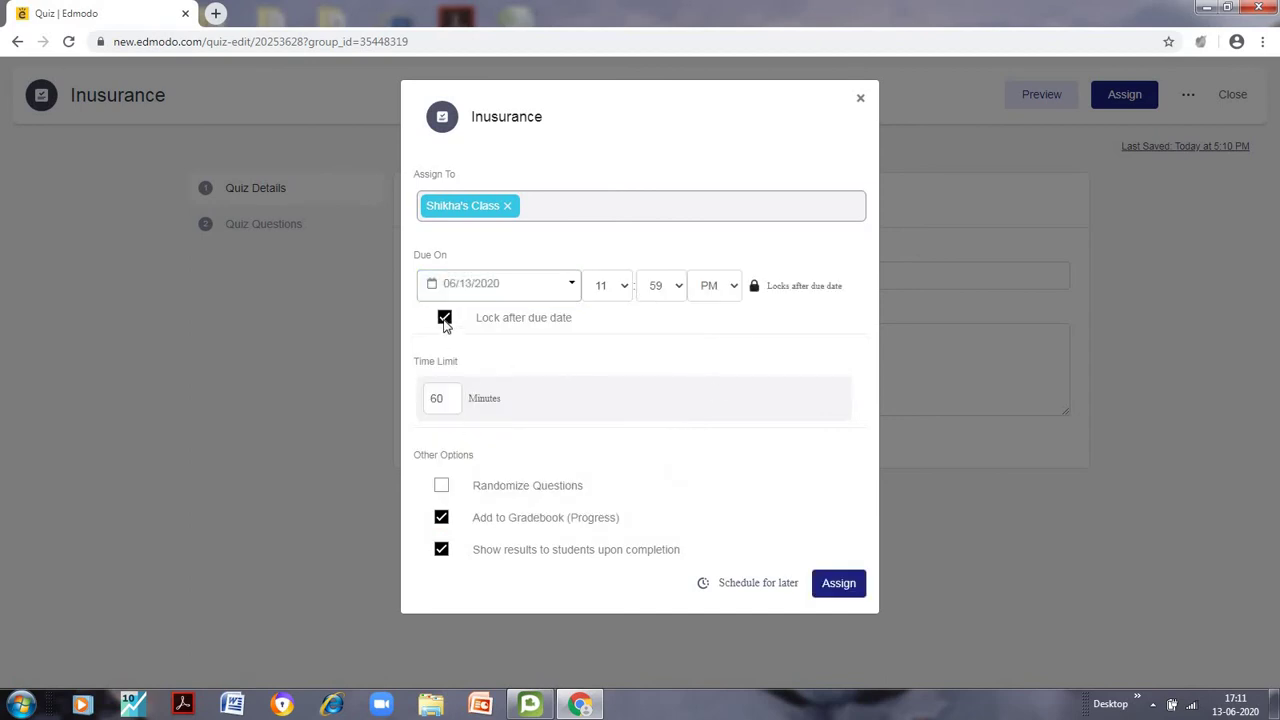
- Turn on question randomization for the Inusurance quiz, assign it to the class and dismiss the confirmation
{"action": "left_click", "coordinate": [441, 488]}
{"action": "left_click", "coordinate": [836, 587]}
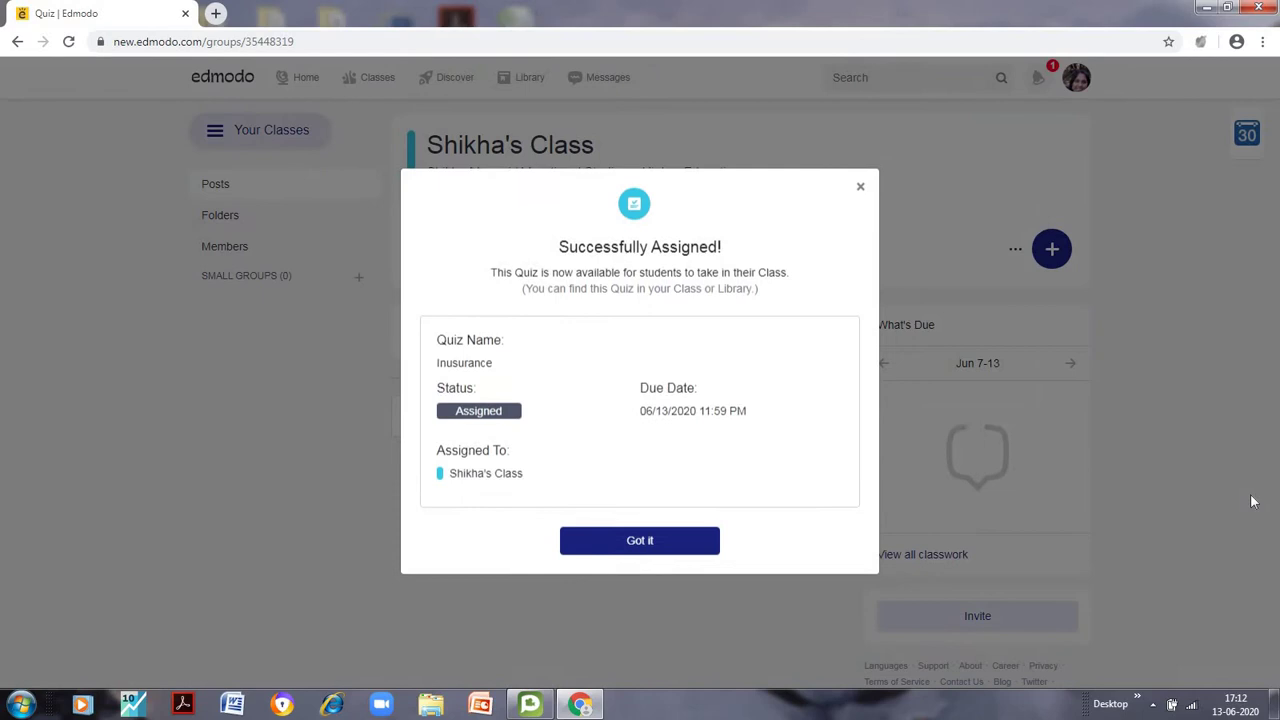
{"action": "left_click", "coordinate": [641, 543]}
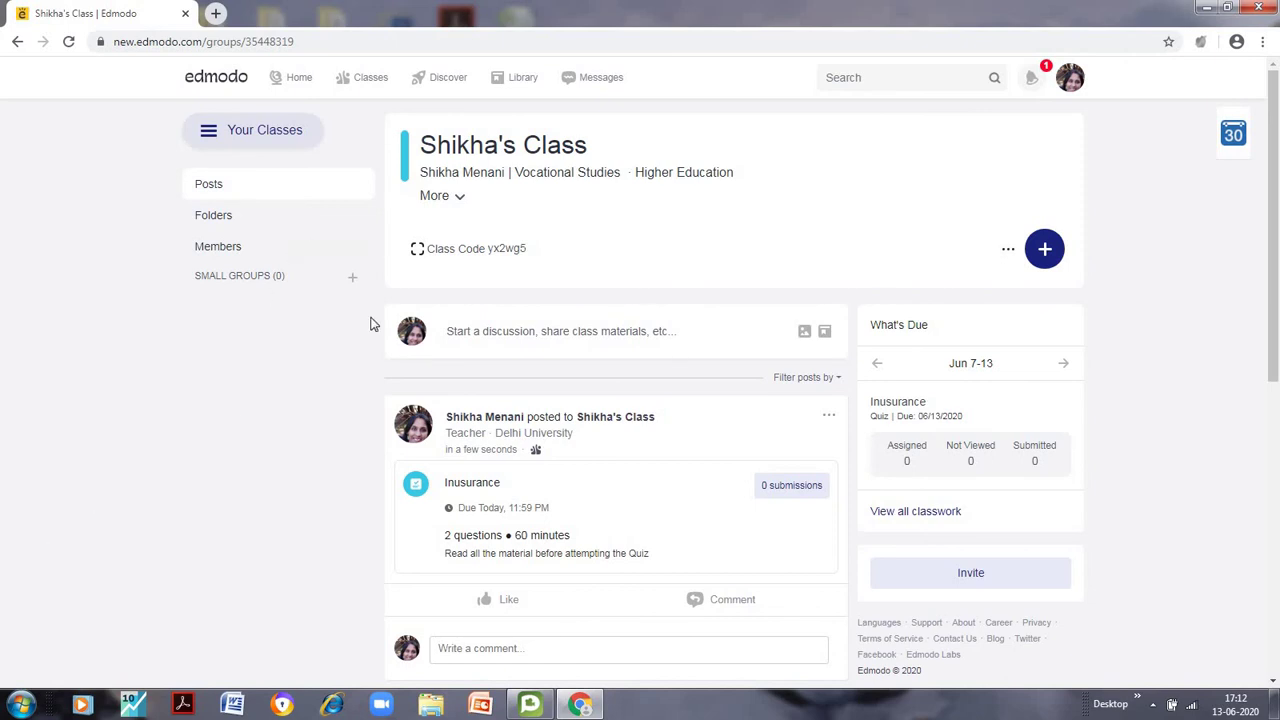
- Upload the image 4 file from the FDP maharasthra folder to the Edmodo library
{"action": "left_click", "coordinate": [518, 80]}
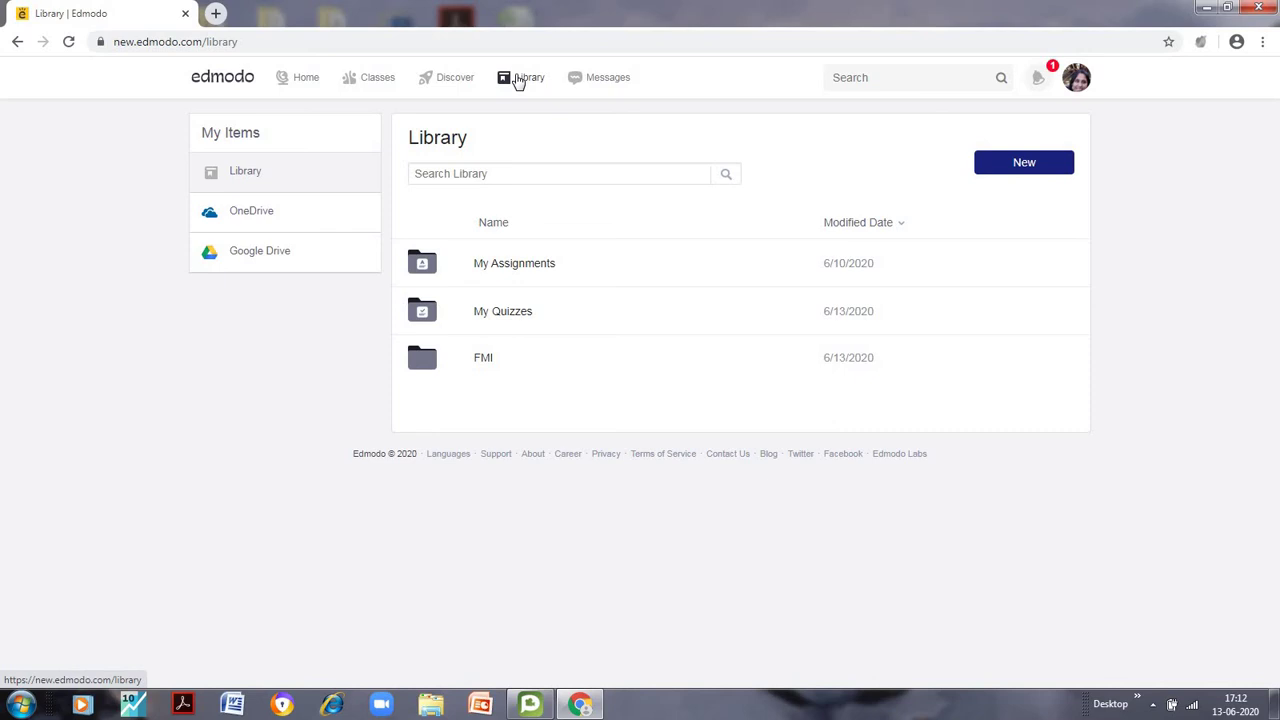
{"action": "left_click", "coordinate": [1023, 165]}
{"action": "left_click", "coordinate": [1033, 198]}
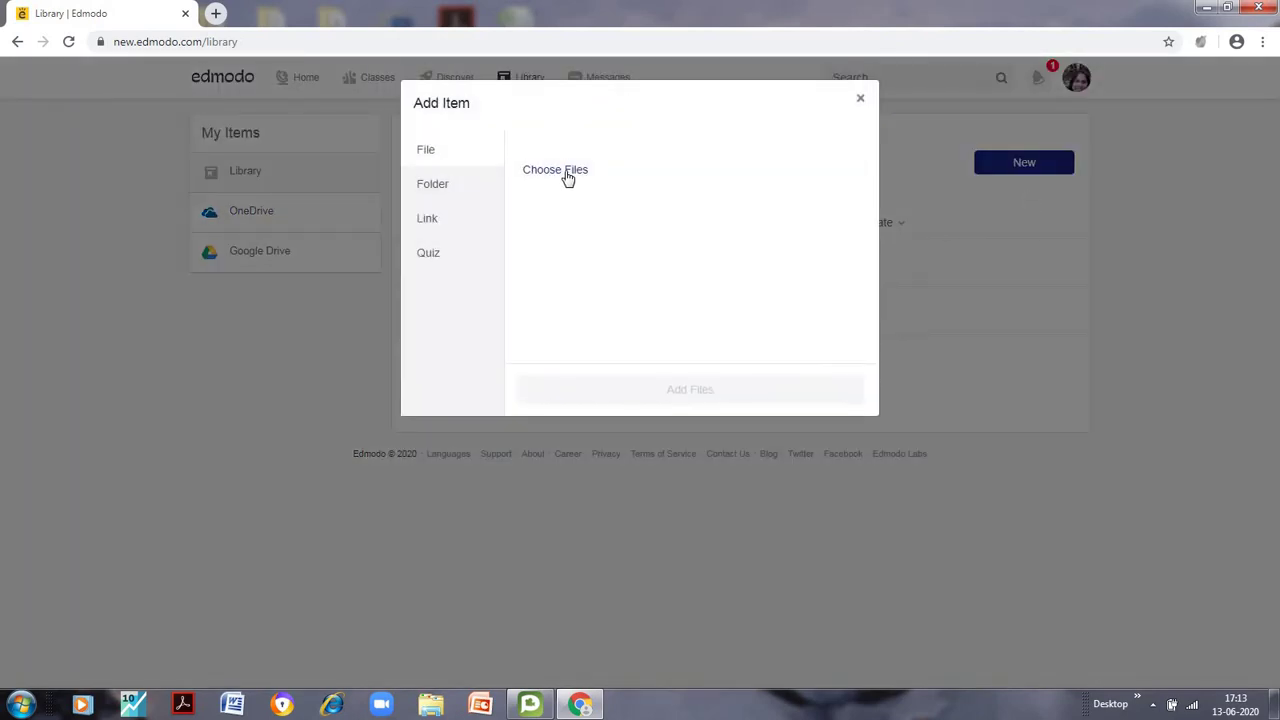
{"action": "left_click", "coordinate": [567, 174]}
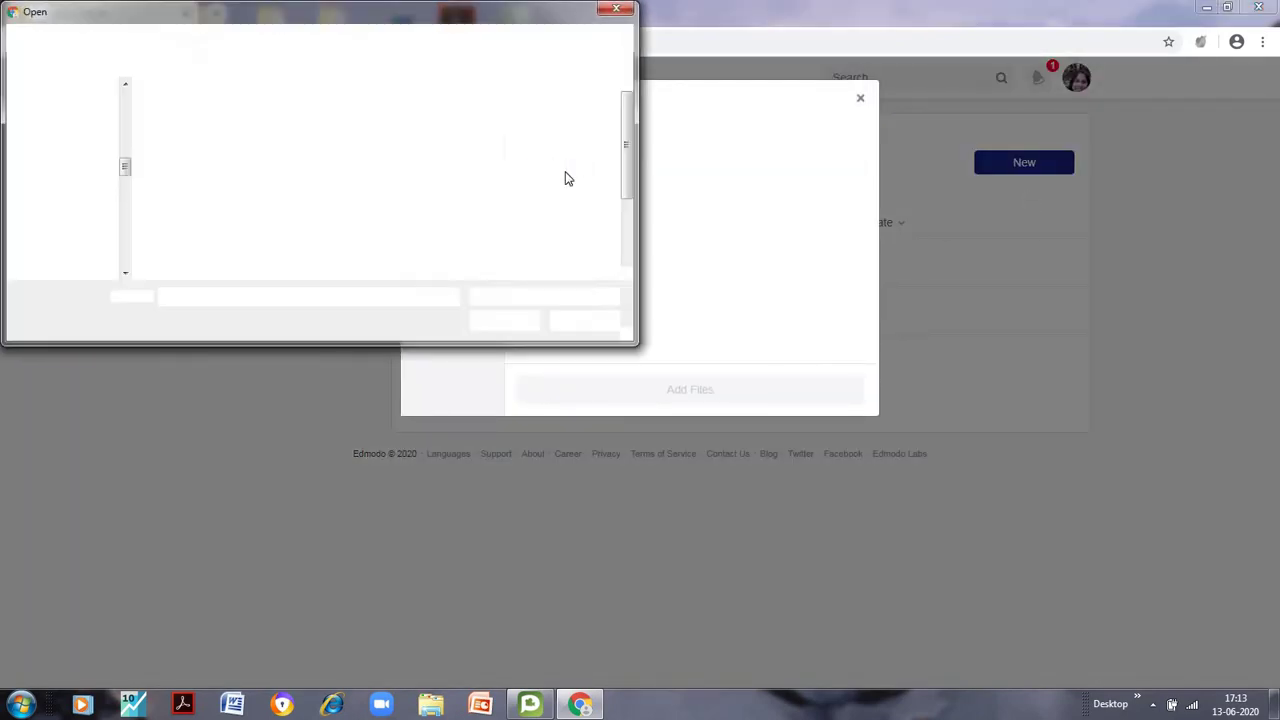
{"action": "left_click", "coordinate": [187, 228]}
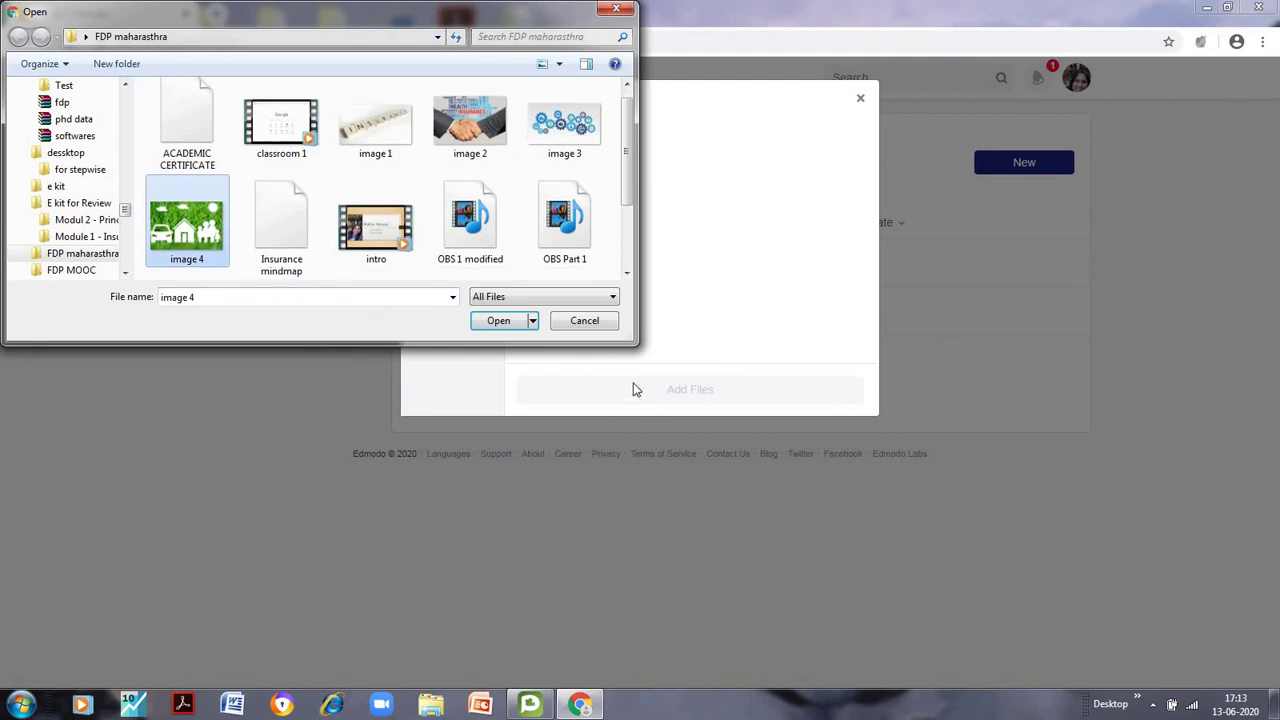
{"action": "left_click", "coordinate": [506, 323]}
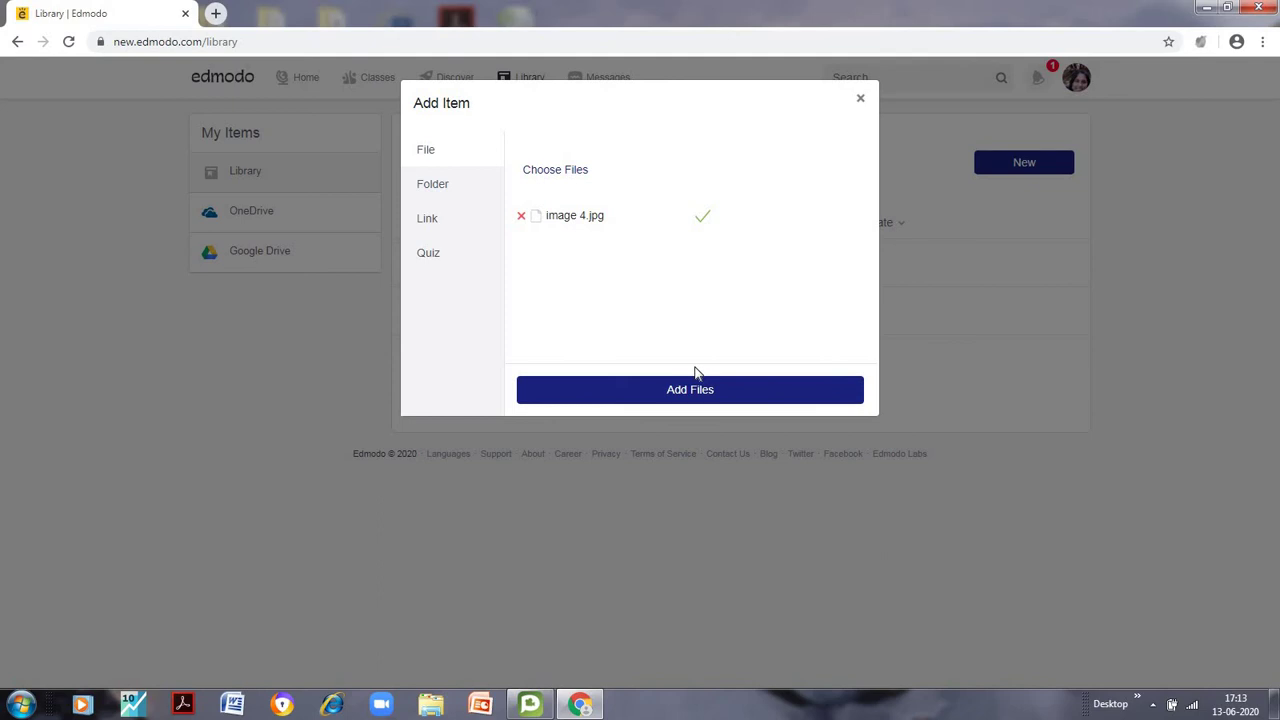
{"action": "left_click", "coordinate": [689, 405]}
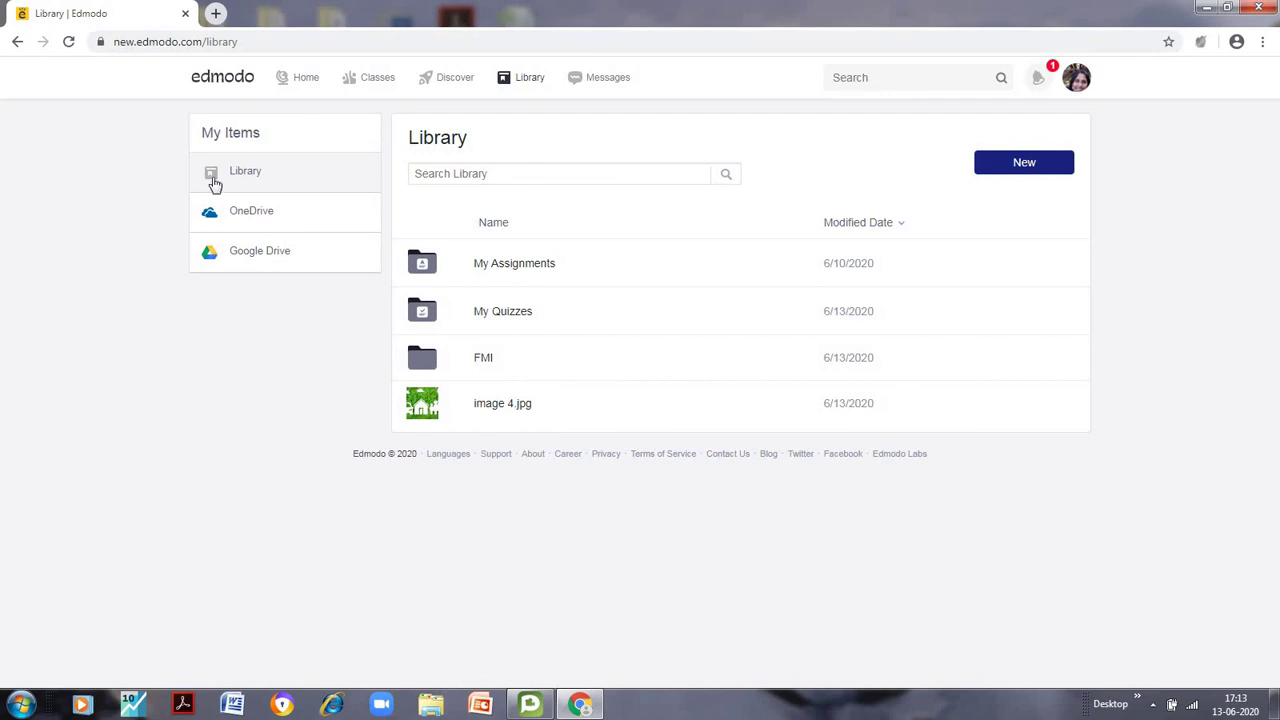
- Start a new post in the class that received the quiz and attach image 4.jpg from the library
{"action": "left_click", "coordinate": [308, 79]}
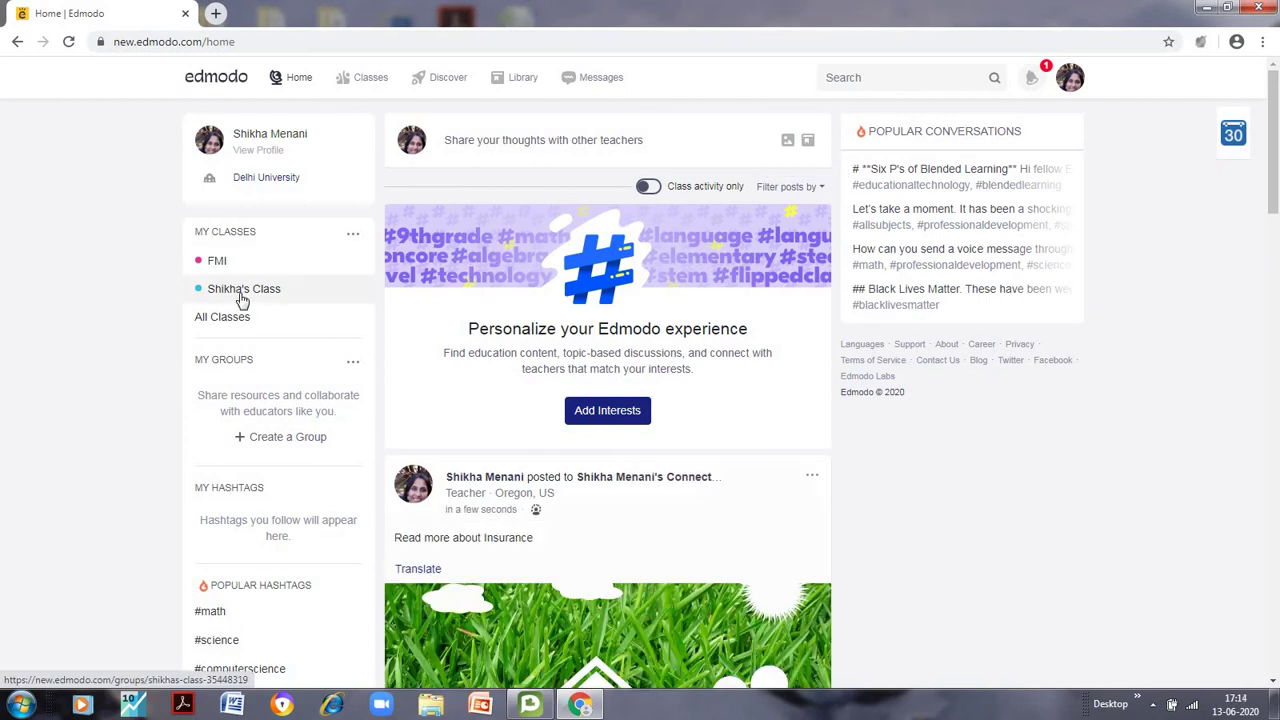
{"action": "left_click", "coordinate": [241, 290]}
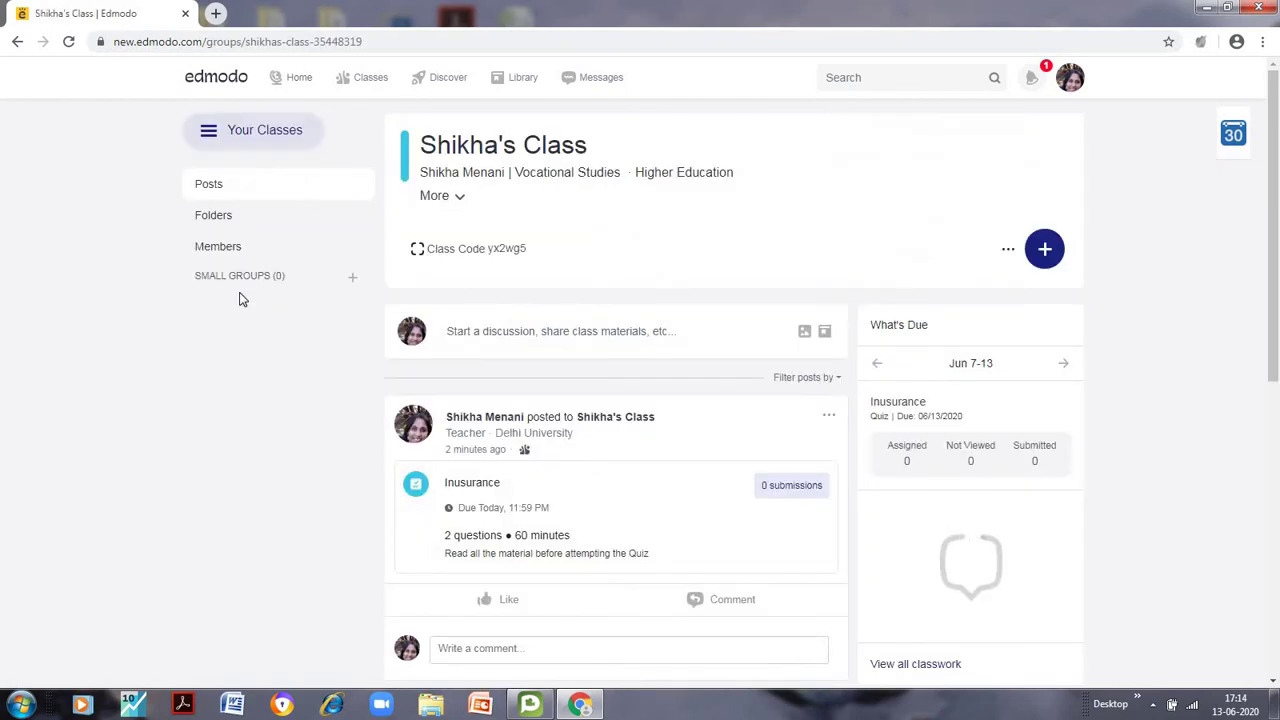
{"action": "left_click", "coordinate": [825, 333]}
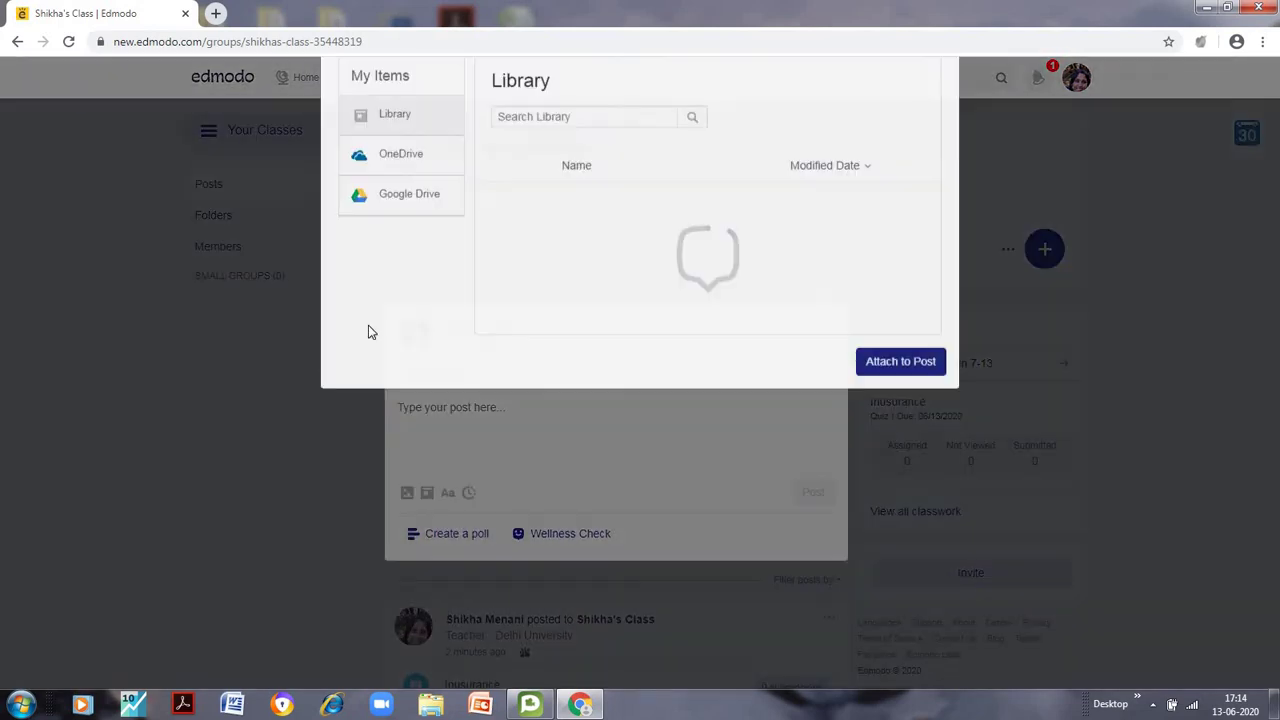
{"action": "left_click", "coordinate": [588, 428]}
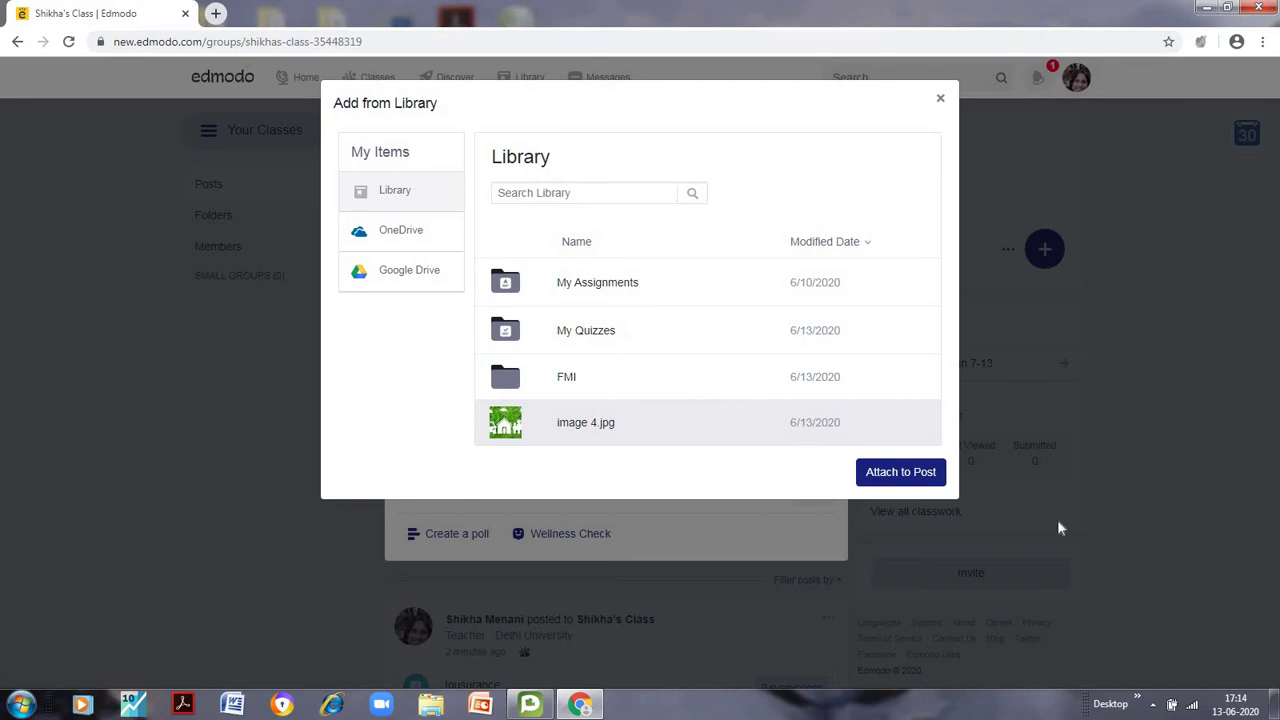
{"action": "left_click", "coordinate": [900, 472]}
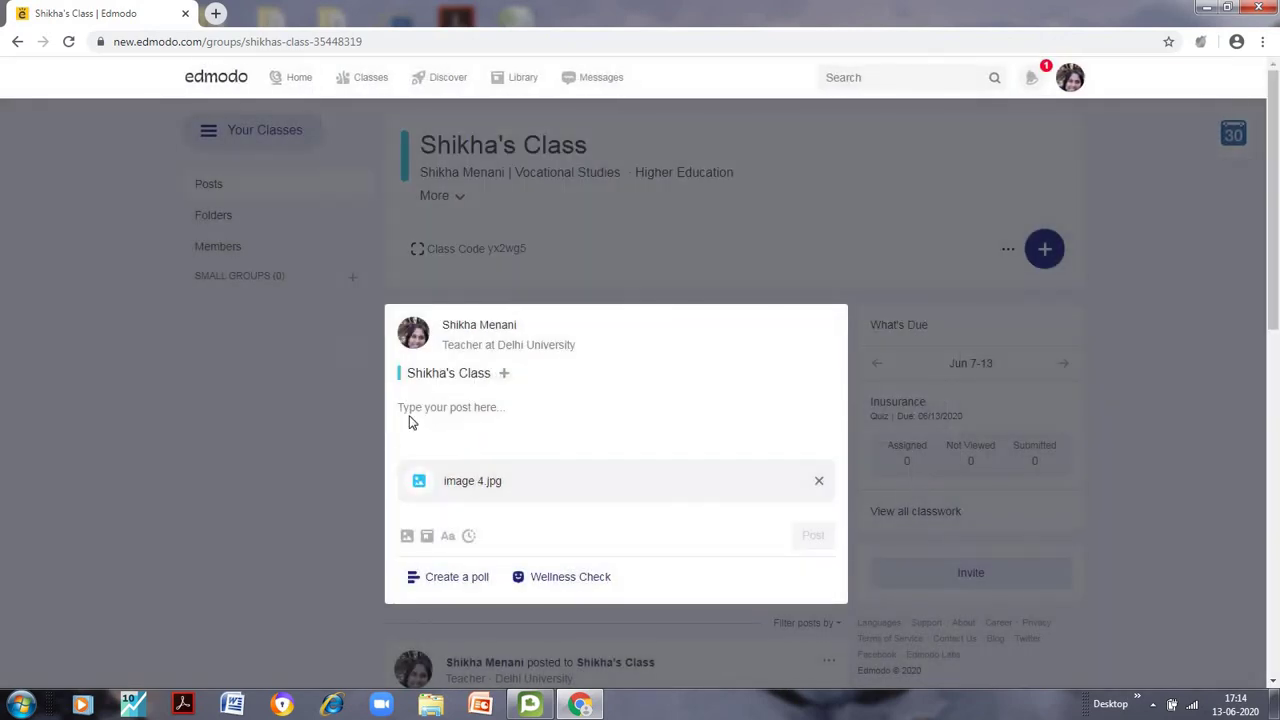
- Give the post the text "Read more about Insurance" and publish it to the class
{"action": "type", "text": "Re"}
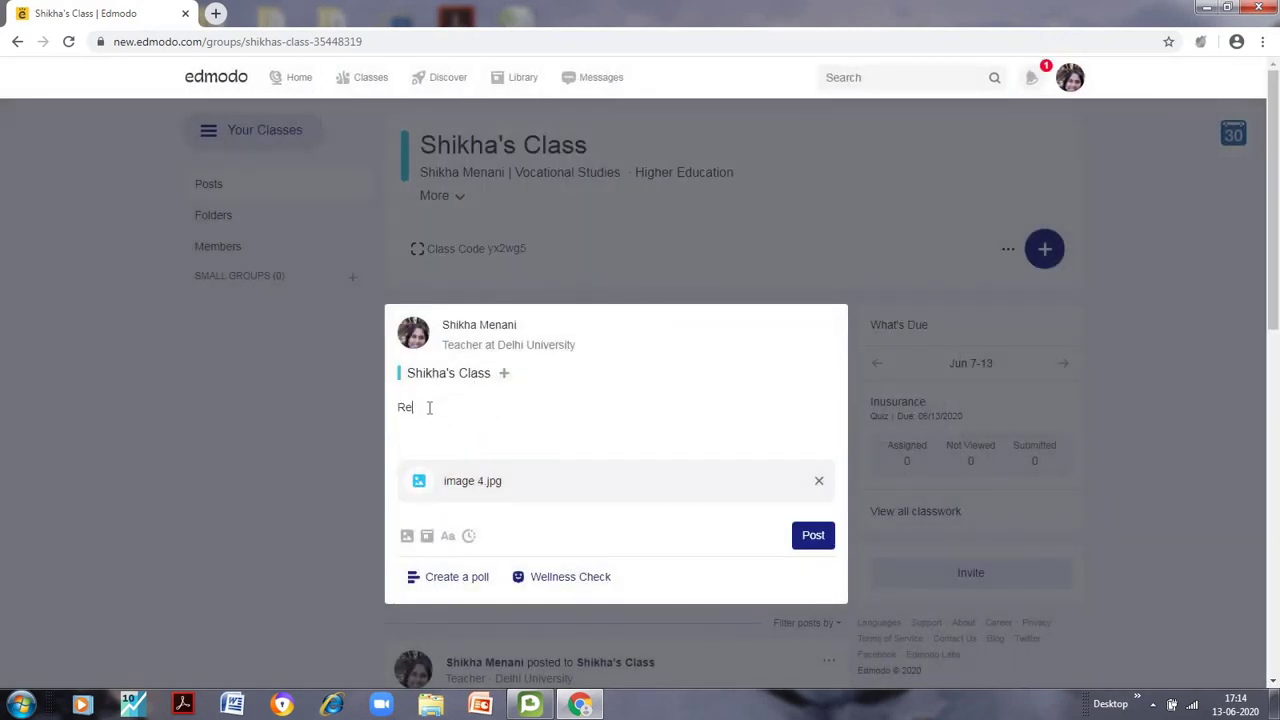
{"action": "type", "text": "ad more abou"}
{"action": "key", "text": "BackSpace"}
{"action": "type", "text": "out Insureance"}
{"action": "key", "text": "BackSpace"}
{"action": "key", "text": "BackSpace"}
{"action": "key", "text": "BackSpace"}
{"action": "type", "text": "ance"}
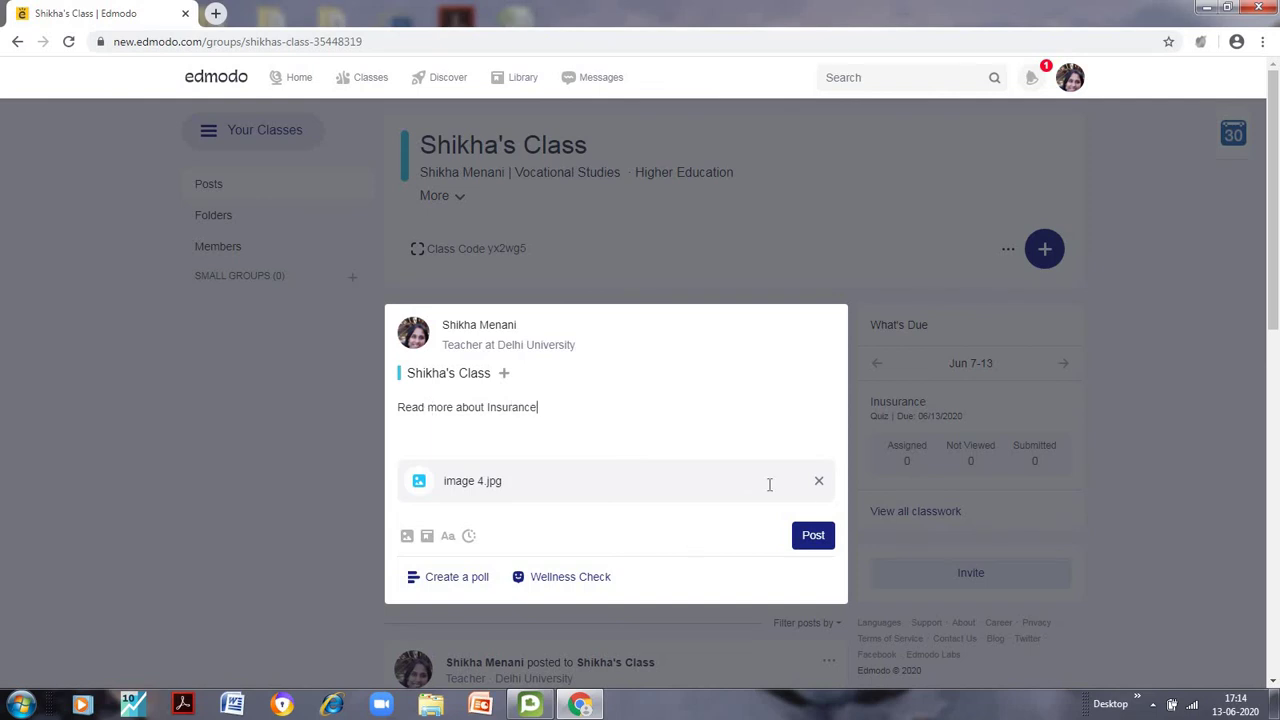
{"action": "left_click", "coordinate": [812, 540]}
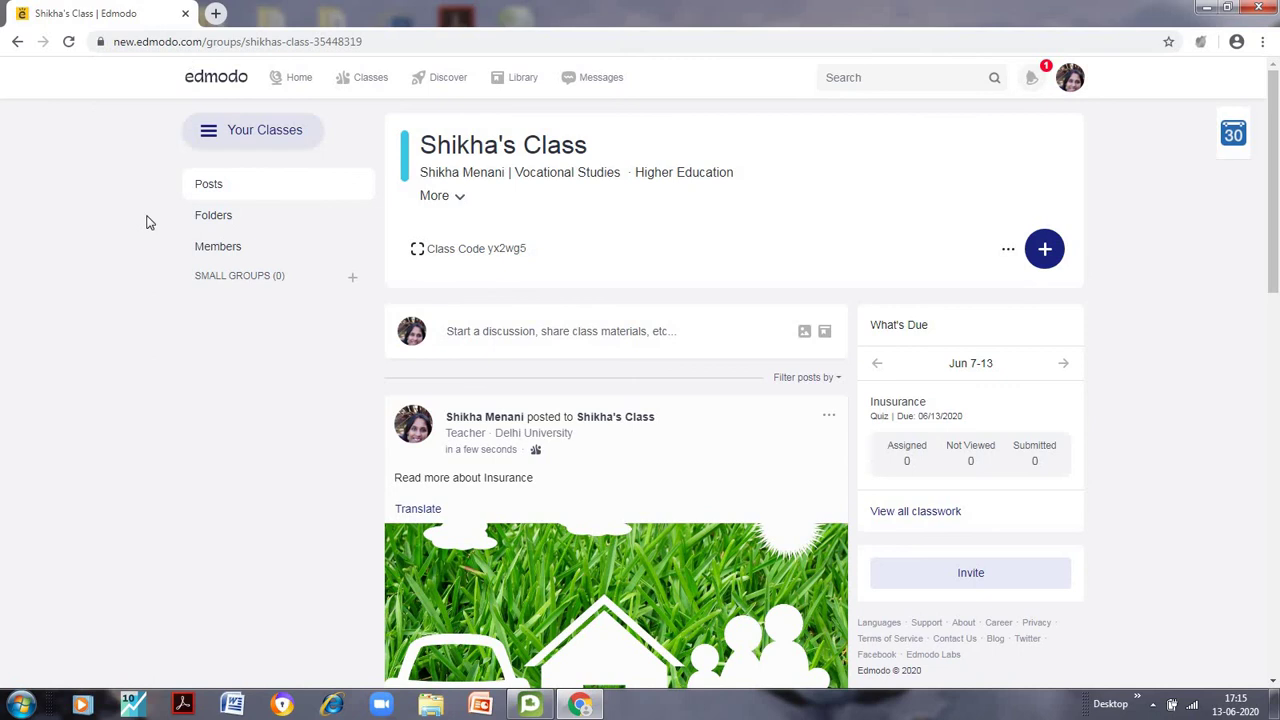
- Start a poll in the class with the question "Are you enjoying the session"
{"action": "scroll", "coordinate": [593, 366], "scroll_direction": "down", "scroll_amount": 3}
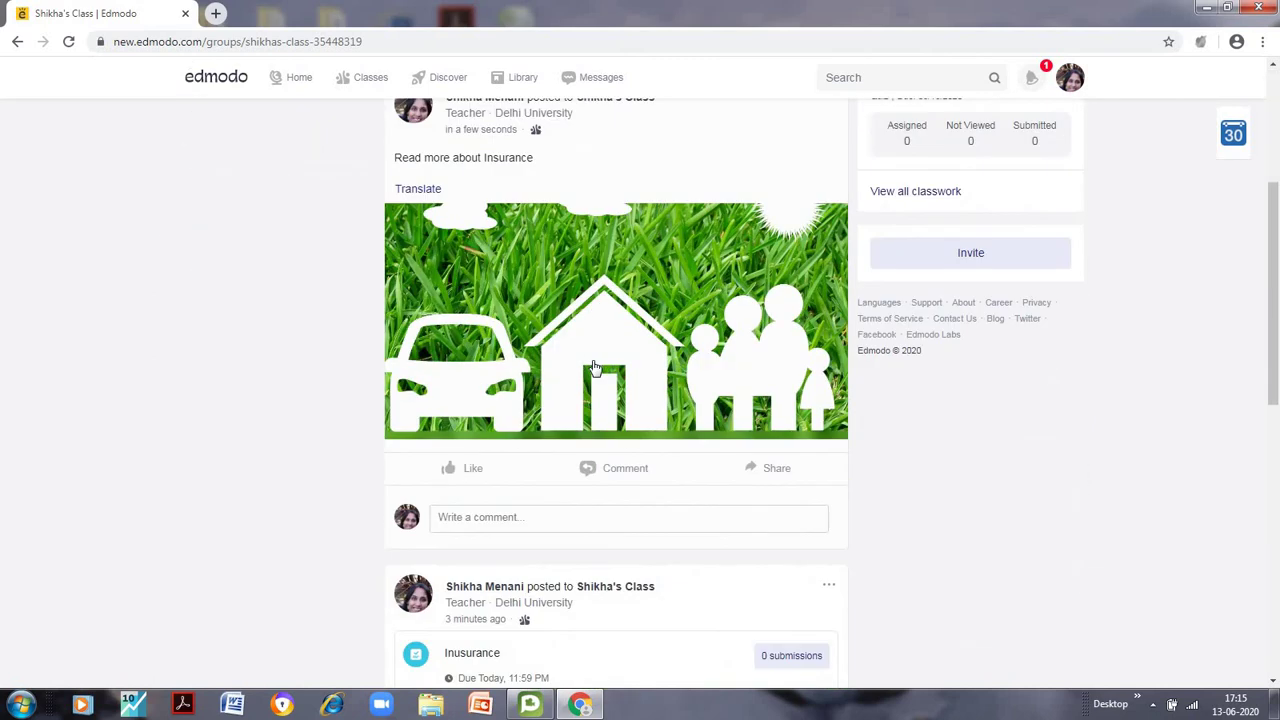
{"action": "scroll", "coordinate": [593, 366], "scroll_direction": "up", "scroll_amount": 3}
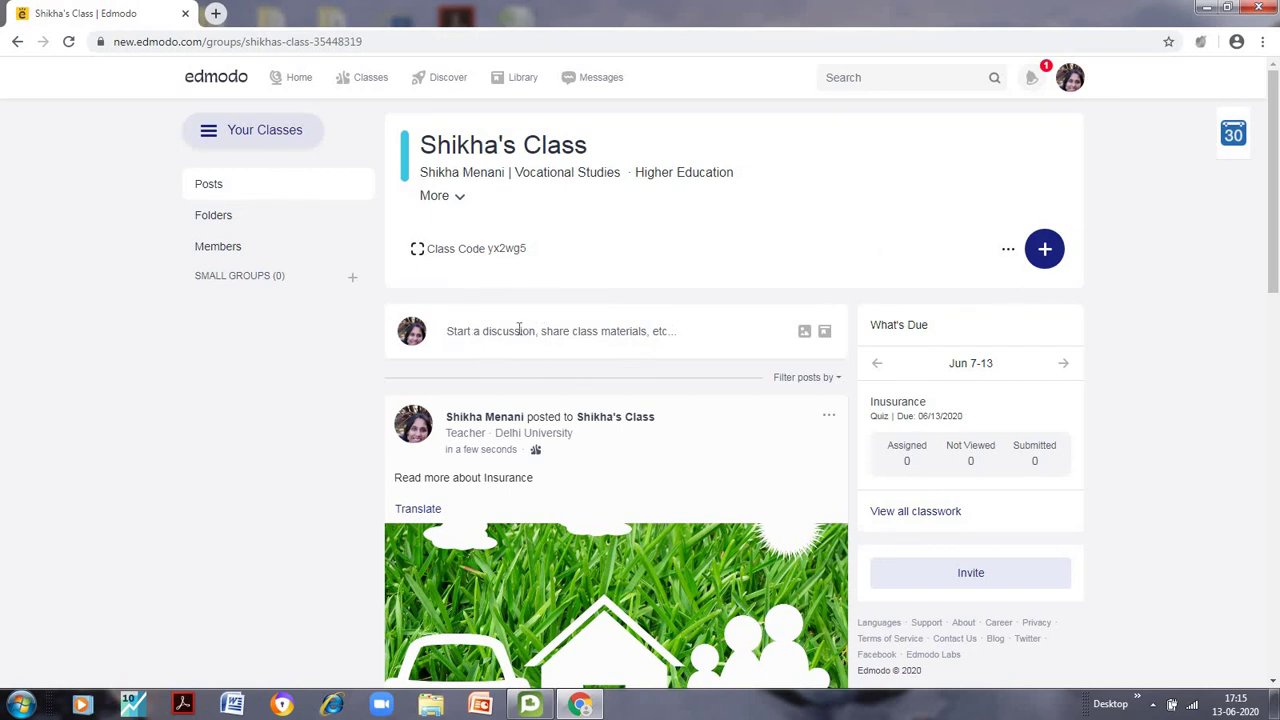
{"action": "left_click", "coordinate": [519, 330]}
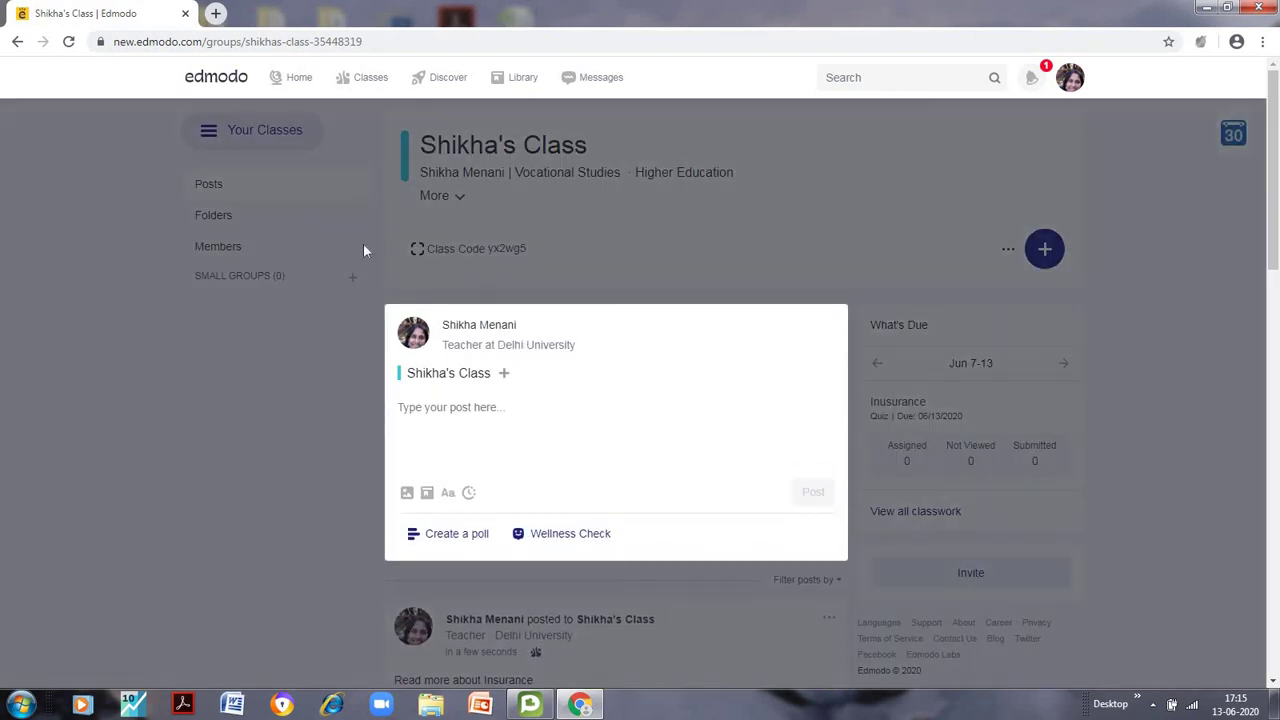
{"action": "left_click", "coordinate": [452, 537]}
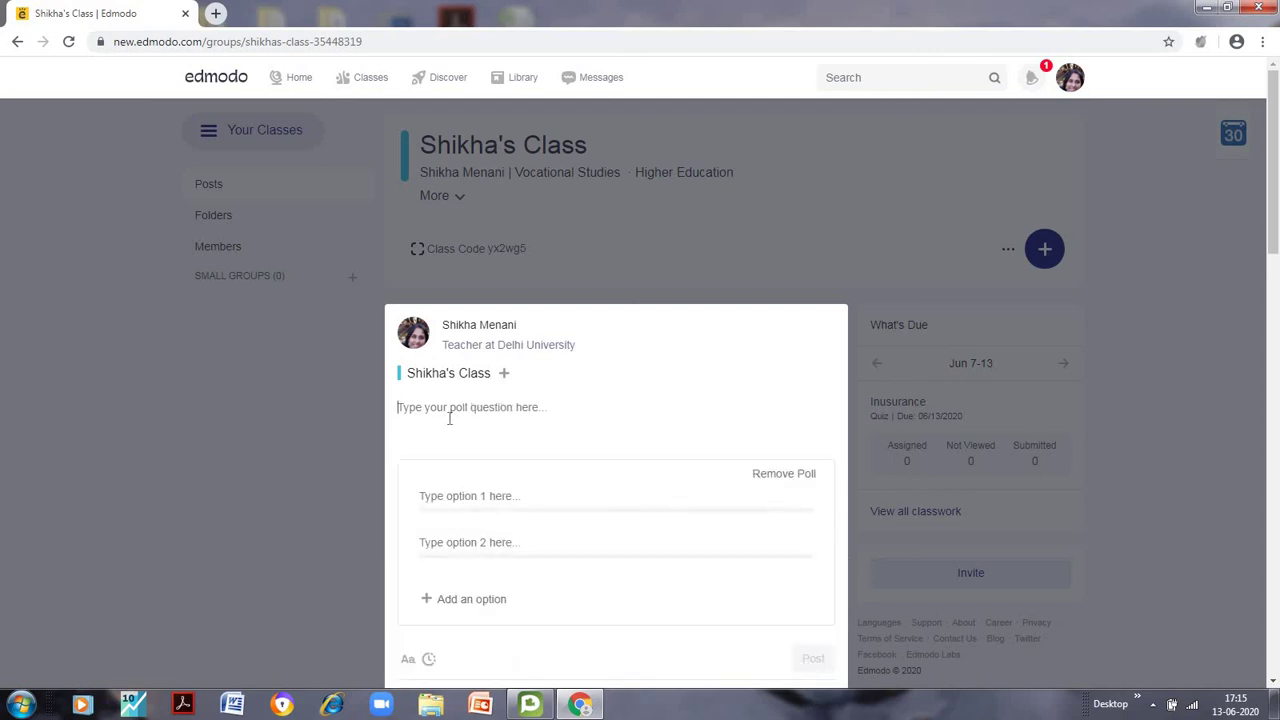
{"action": "type", "text": "Are r"}
{"action": "key", "text": "BackSpace"}
{"action": "key", "text": "BackSpace"}
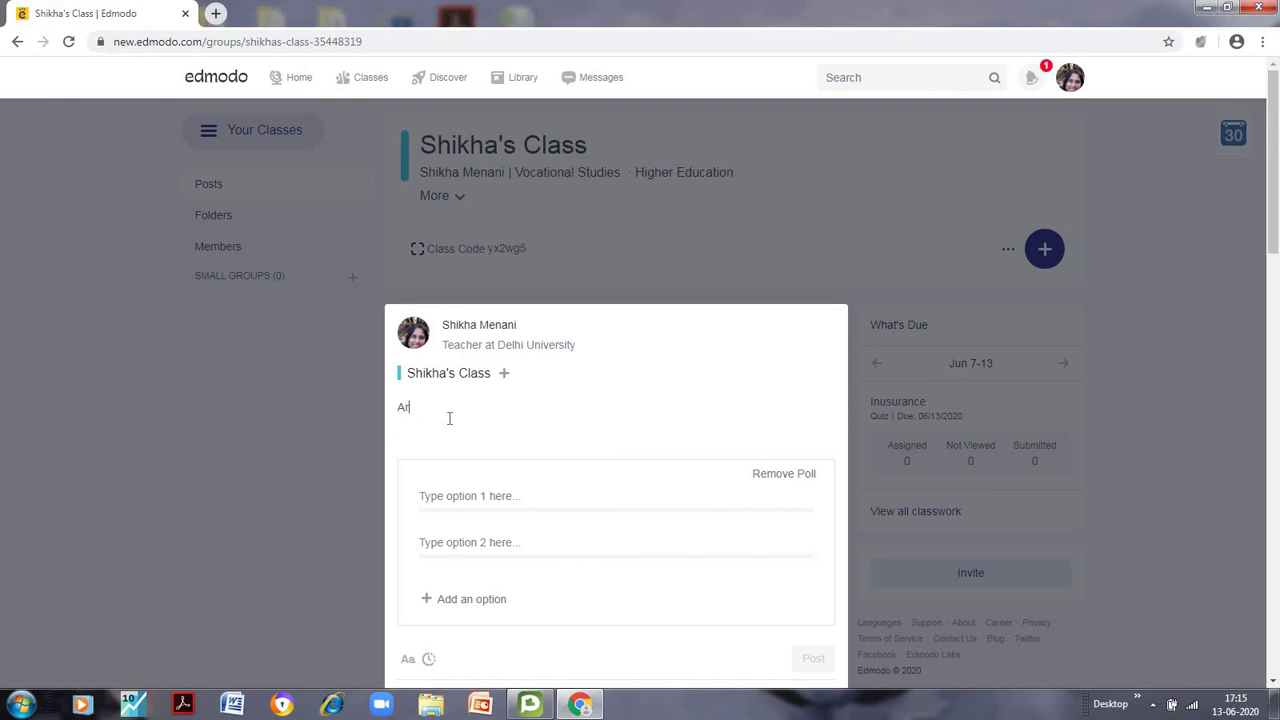
{"action": "type", "text": "e you enjoying the session"}
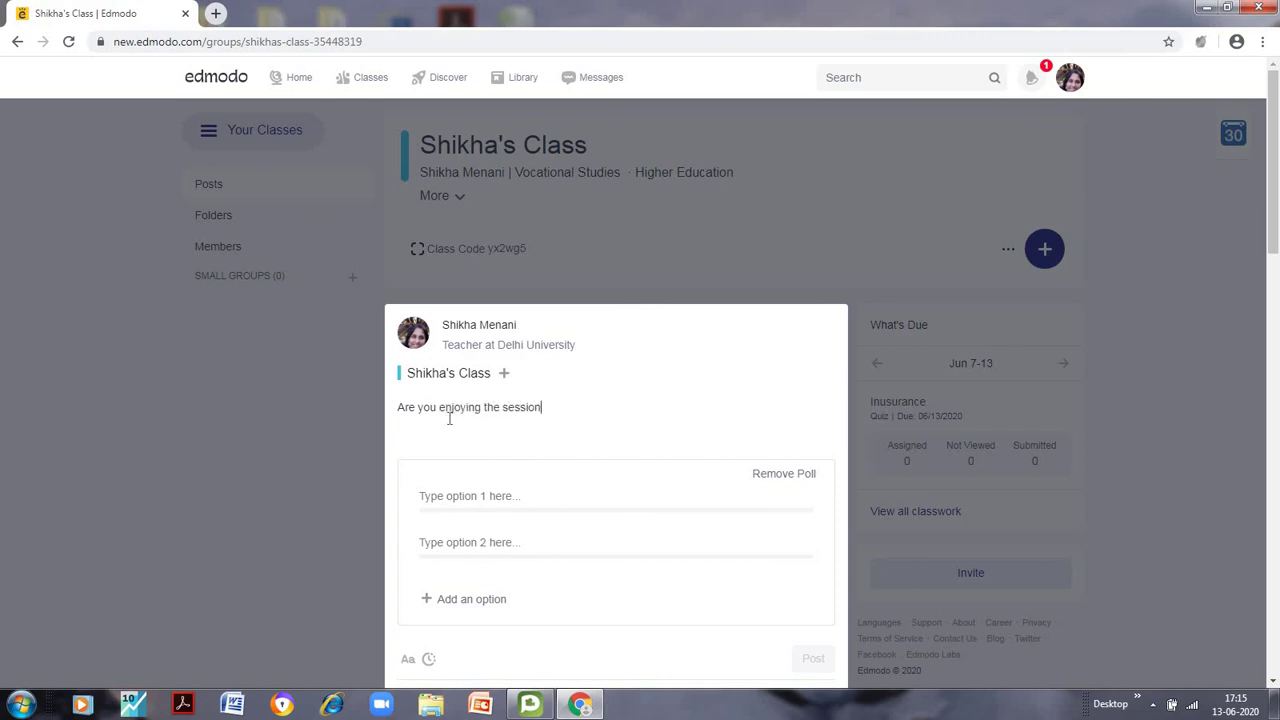
- Fill in the poll options Yes and No, and publish the poll to the class
{"action": "left_click", "coordinate": [510, 495]}
{"action": "type", "text": "Yes"}
{"action": "left_click", "coordinate": [545, 547]}
{"action": "type", "text": "No"}
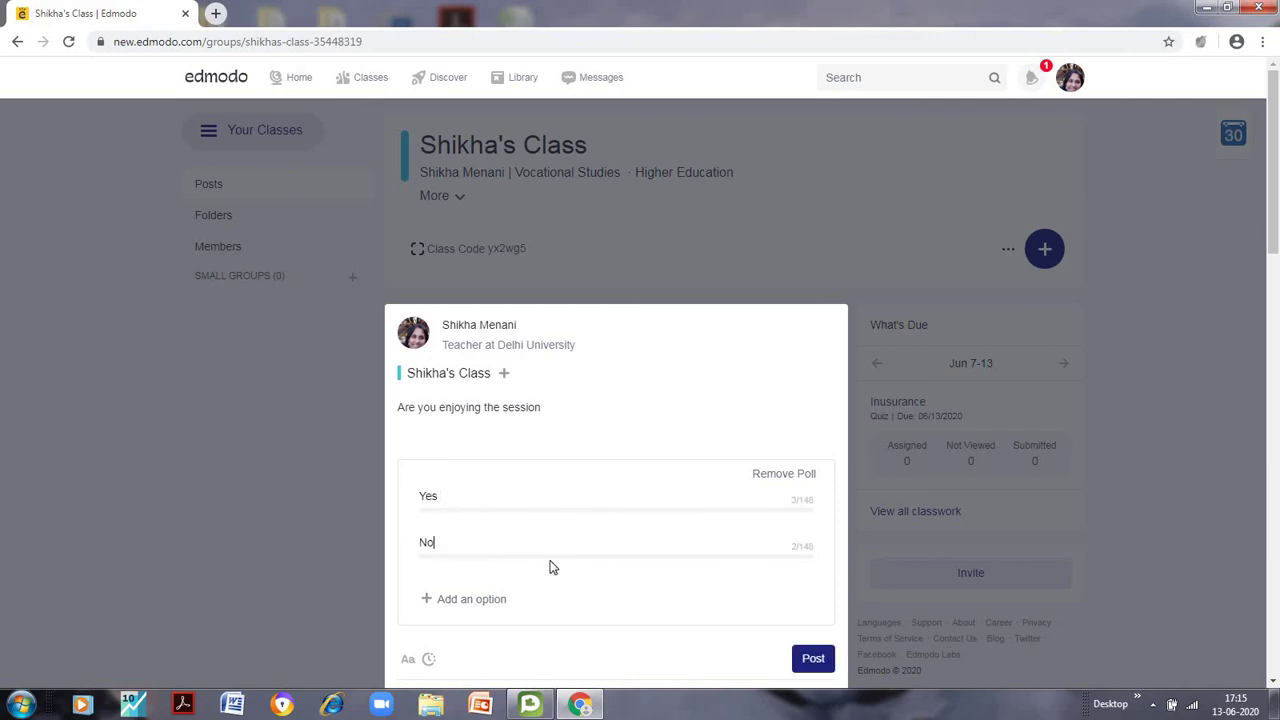
{"action": "left_click", "coordinate": [812, 661]}
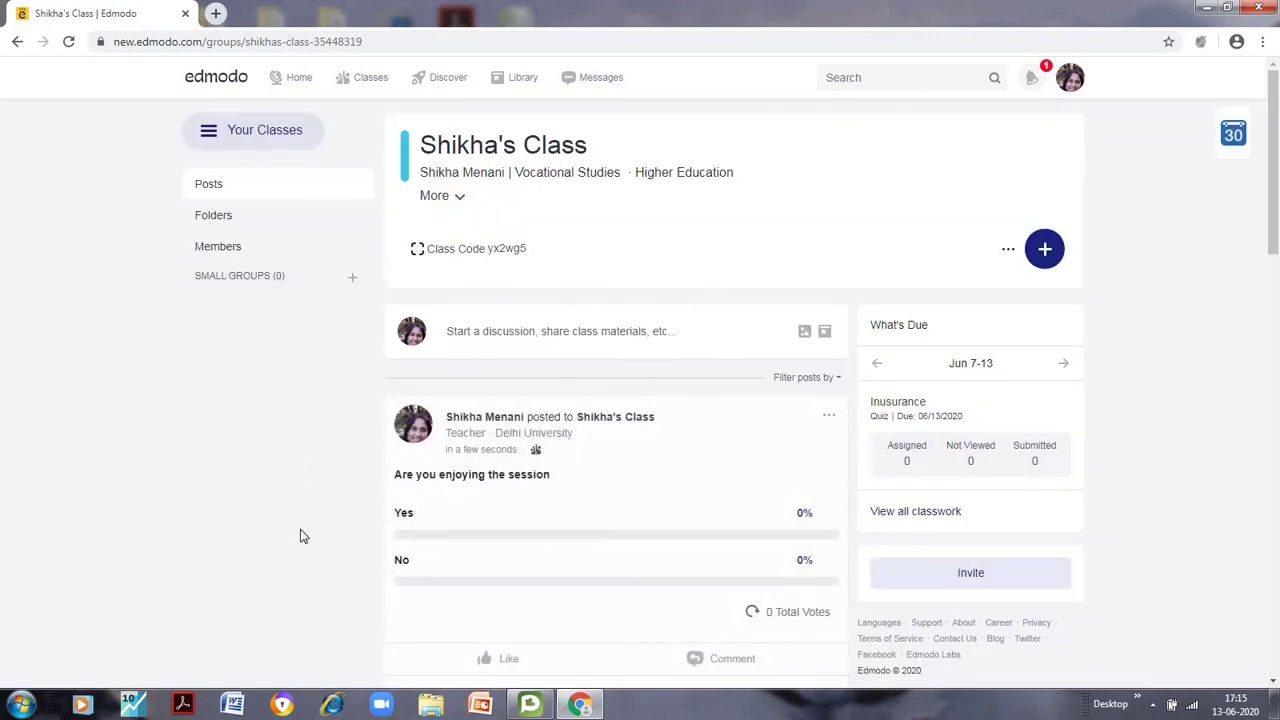
- Create a Wellness Check poll with its preset question "How are you feeling today?" and publish it to the class
{"action": "scroll", "coordinate": [294, 537], "scroll_direction": "down", "scroll_amount": 3}
{"action": "scroll", "coordinate": [224, 528], "scroll_direction": "up", "scroll_amount": 3}
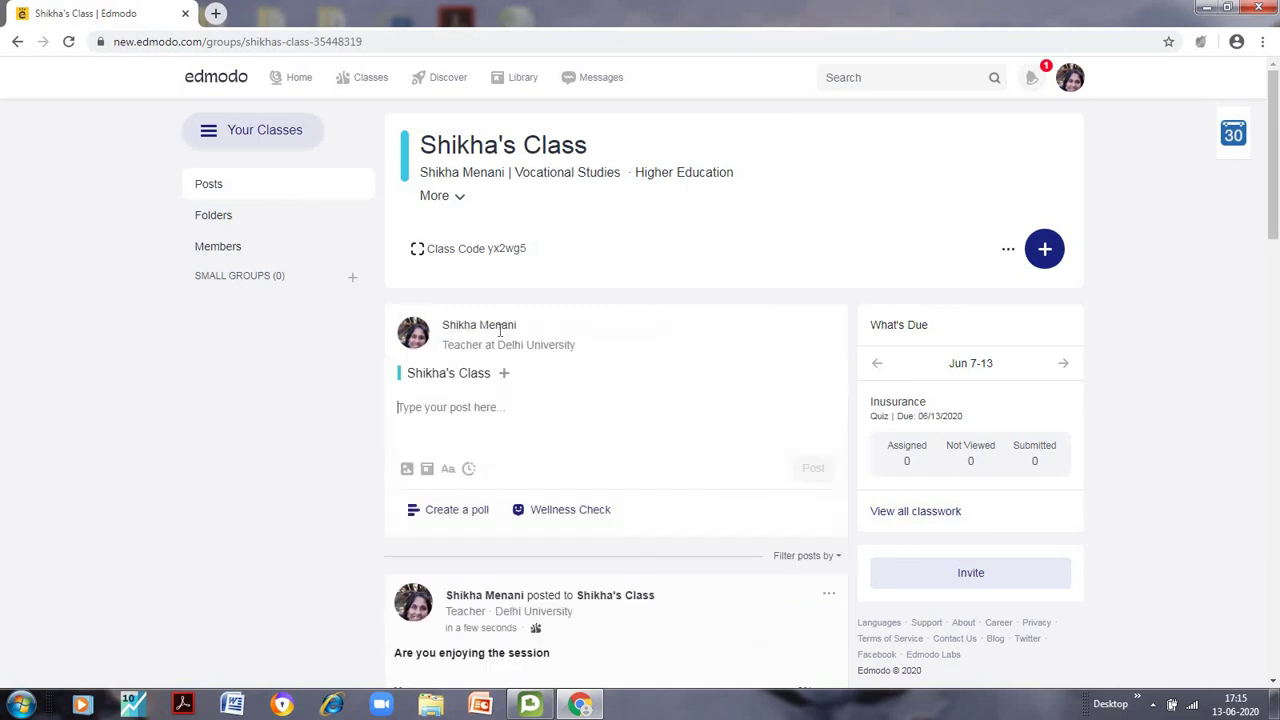
{"action": "left_click", "coordinate": [500, 331]}
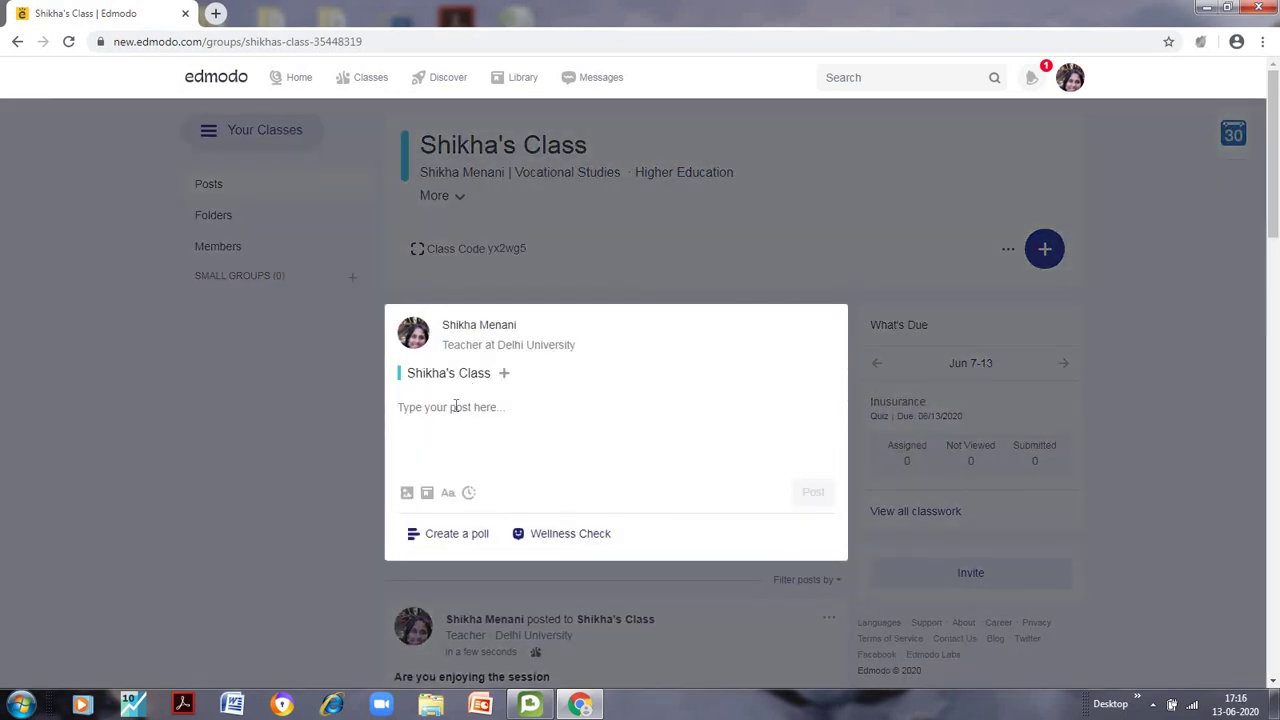
{"action": "left_click", "coordinate": [578, 535]}
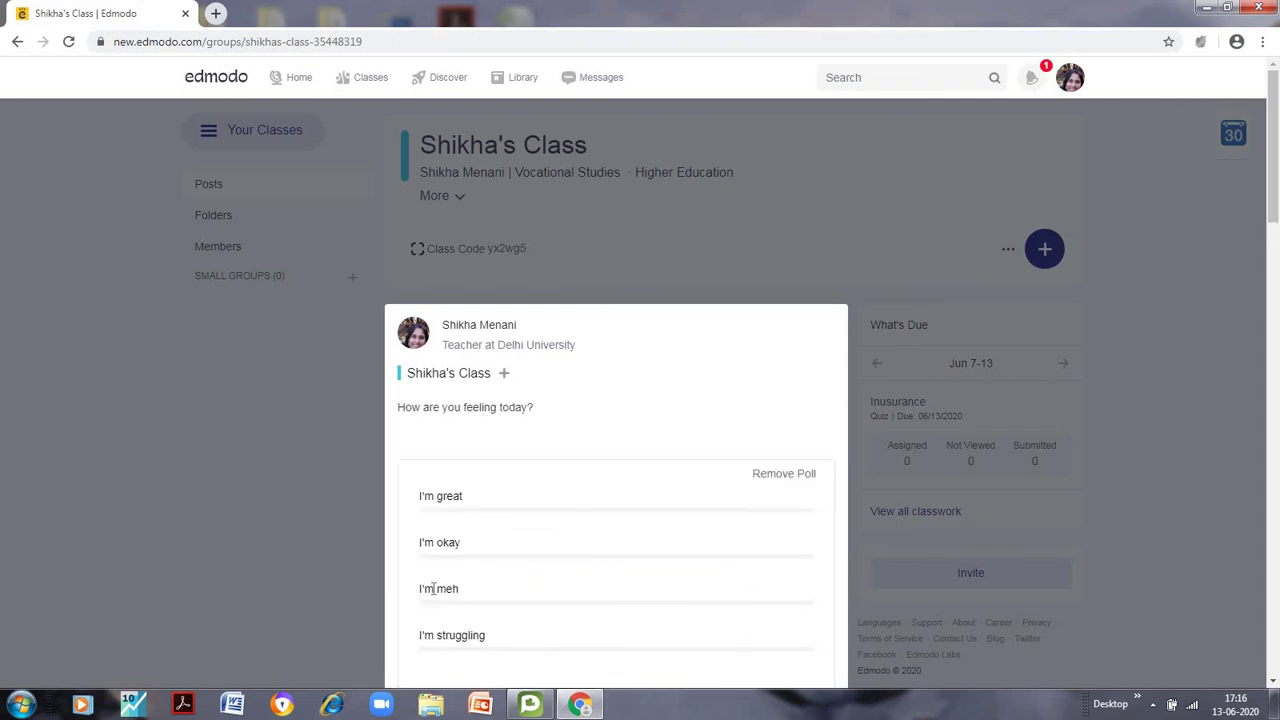
{"action": "scroll", "coordinate": [508, 456], "scroll_direction": "down", "scroll_amount": 1}
{"action": "scroll", "coordinate": [508, 456], "scroll_direction": "down", "scroll_amount": 2}
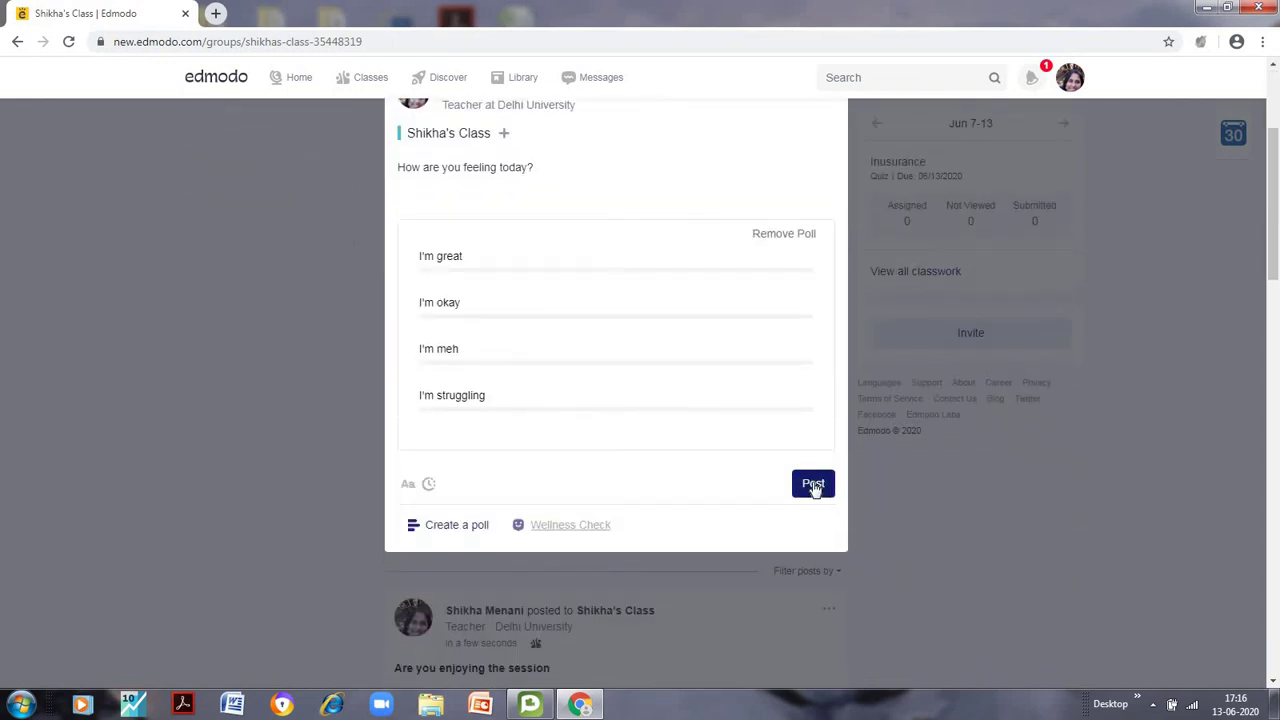
{"action": "left_click", "coordinate": [814, 487]}
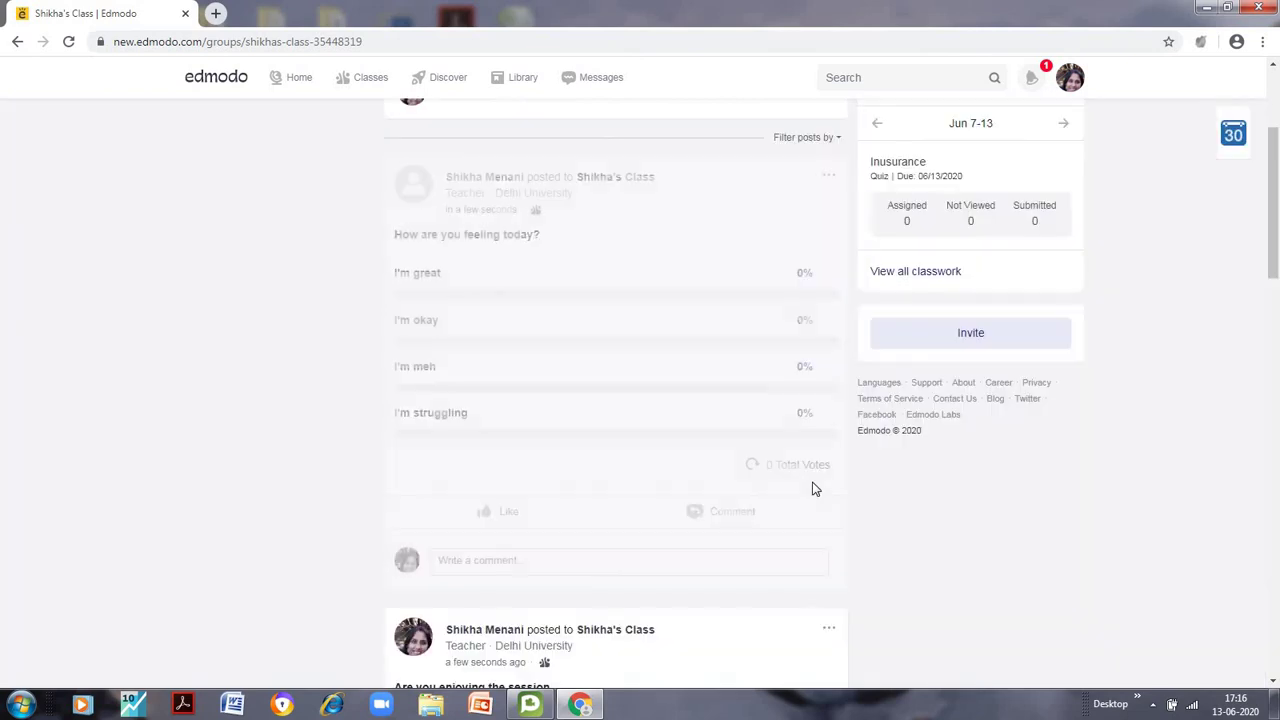
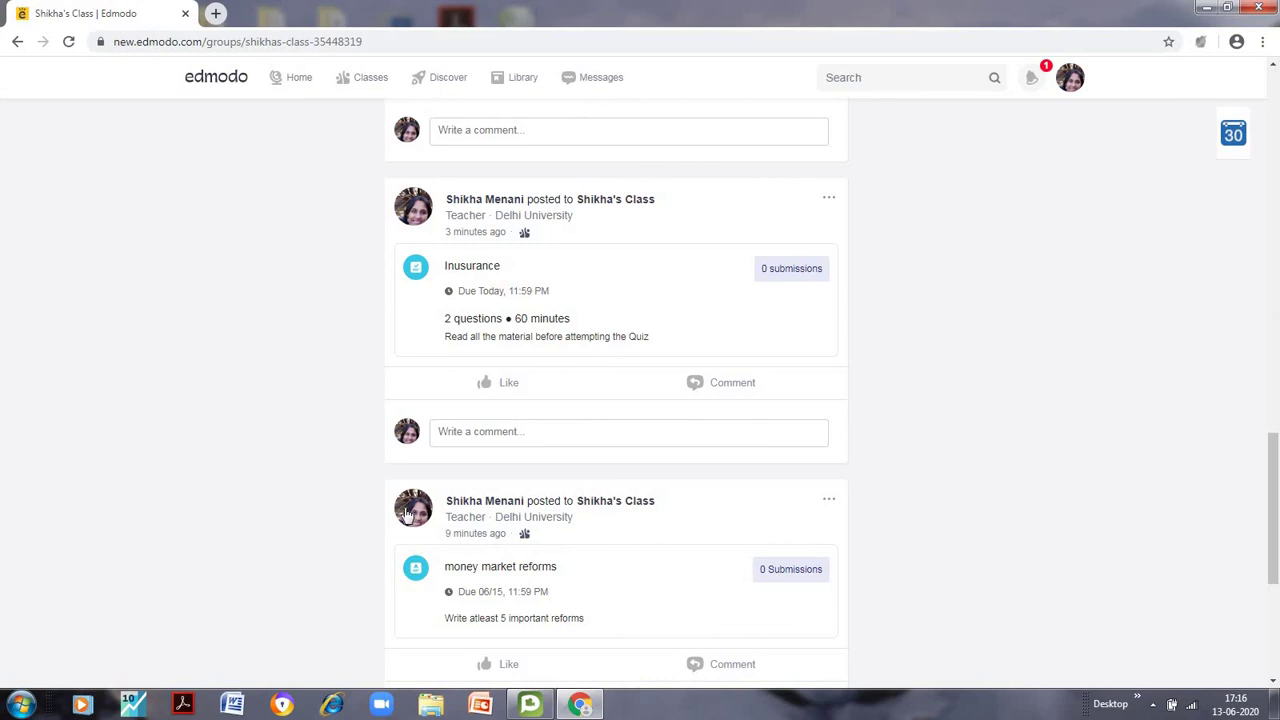
- Examine the grading overview of the money market reforms assignment from the class feed, and return to the home page
{"action": "scroll", "coordinate": [505, 575], "scroll_direction": "down", "scroll_amount": 3}
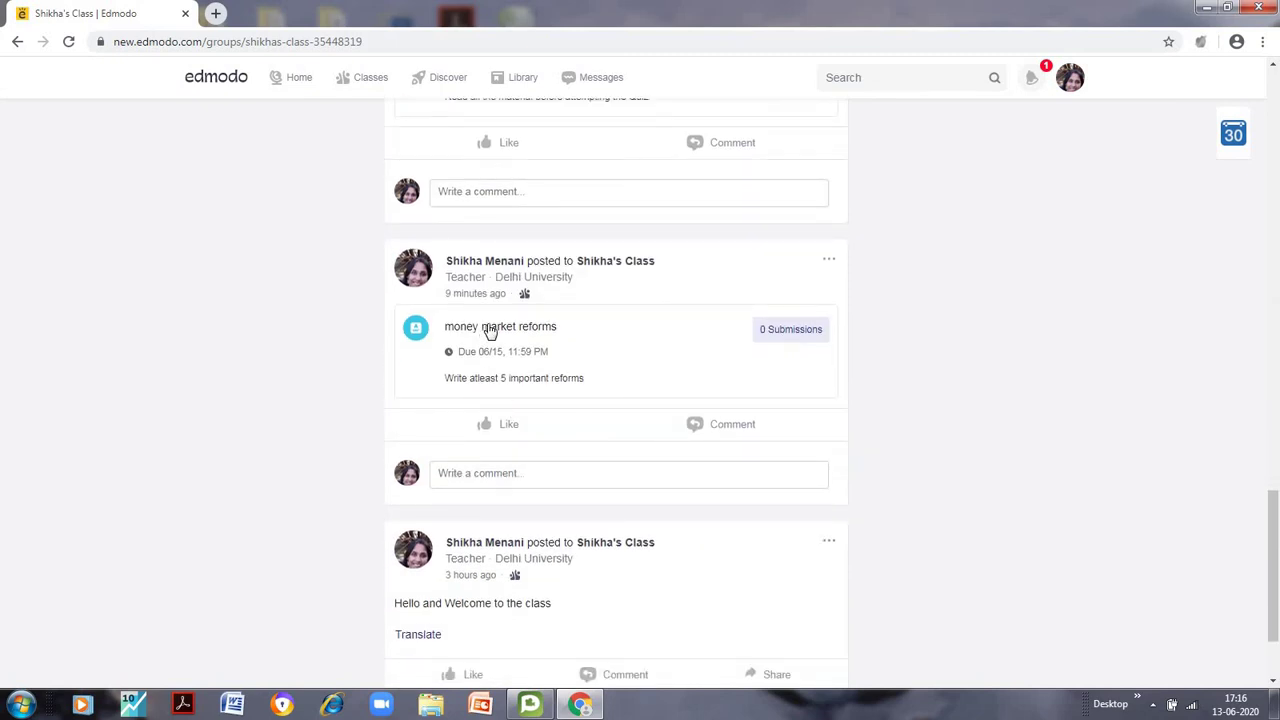
{"action": "left_click", "coordinate": [490, 332]}
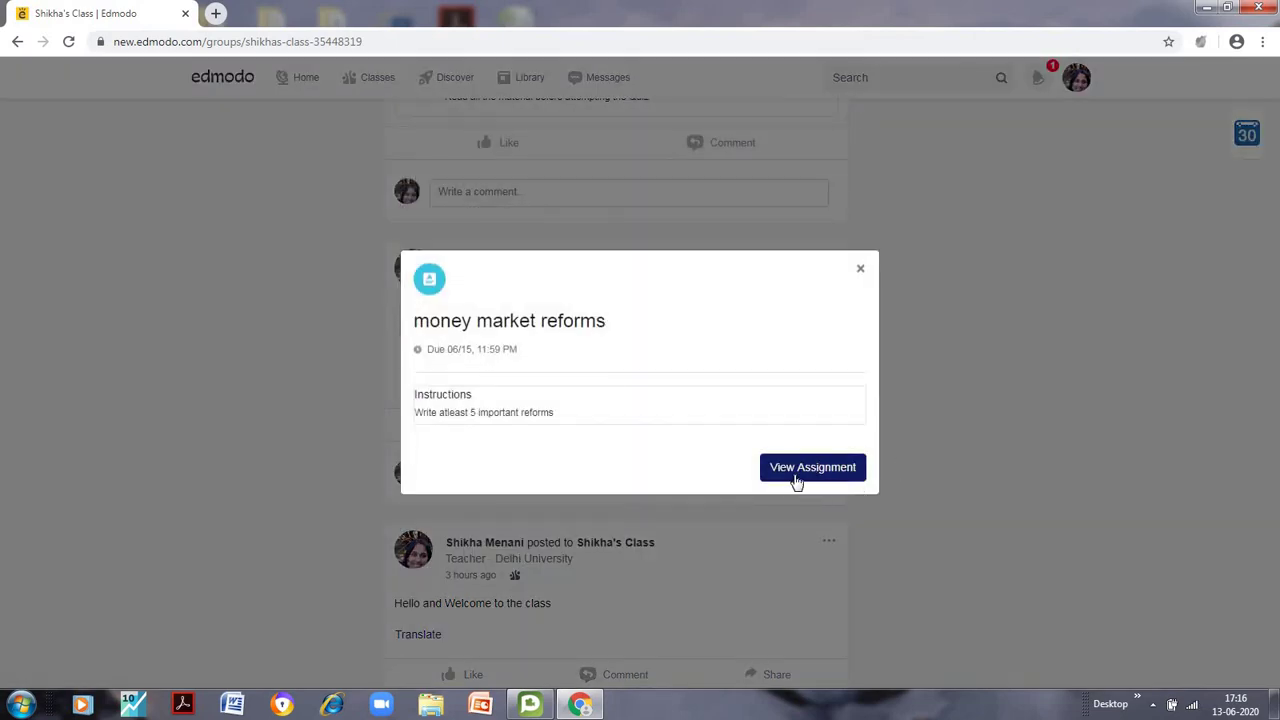
{"action": "left_click", "coordinate": [802, 478]}
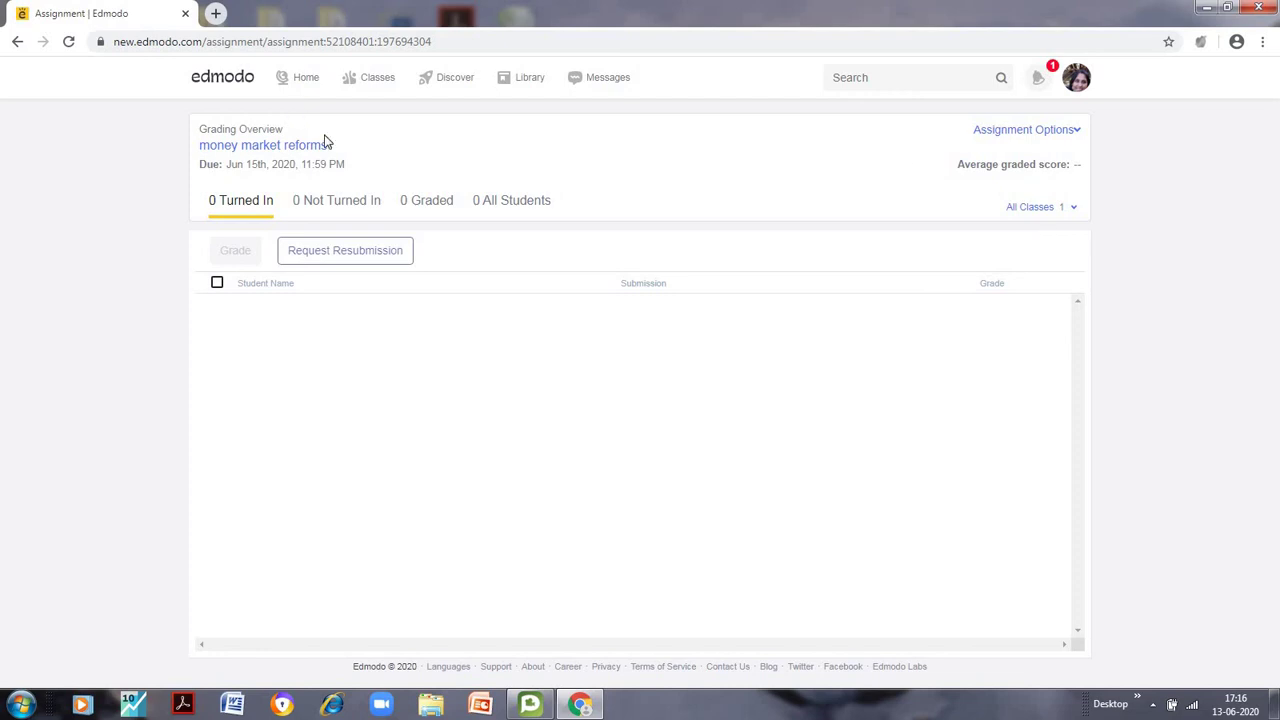
{"action": "mouse_move", "coordinate": [376, 87]}
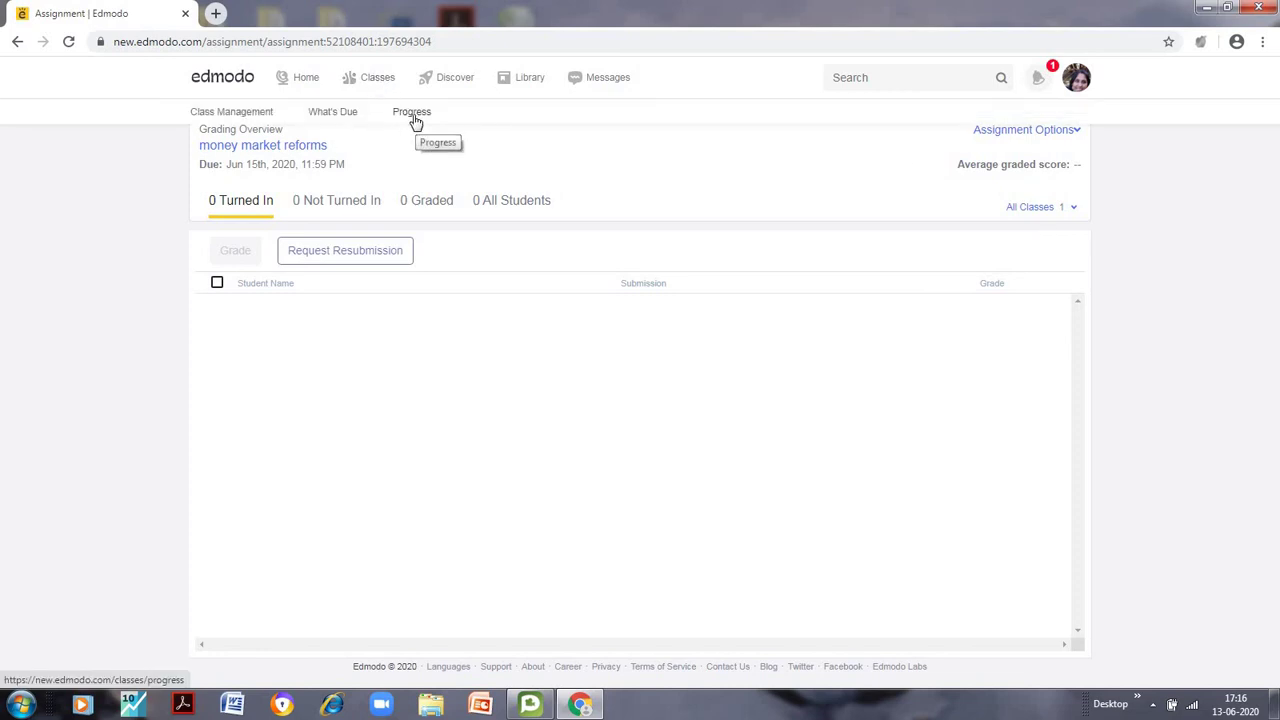
{"action": "left_click", "coordinate": [300, 81]}
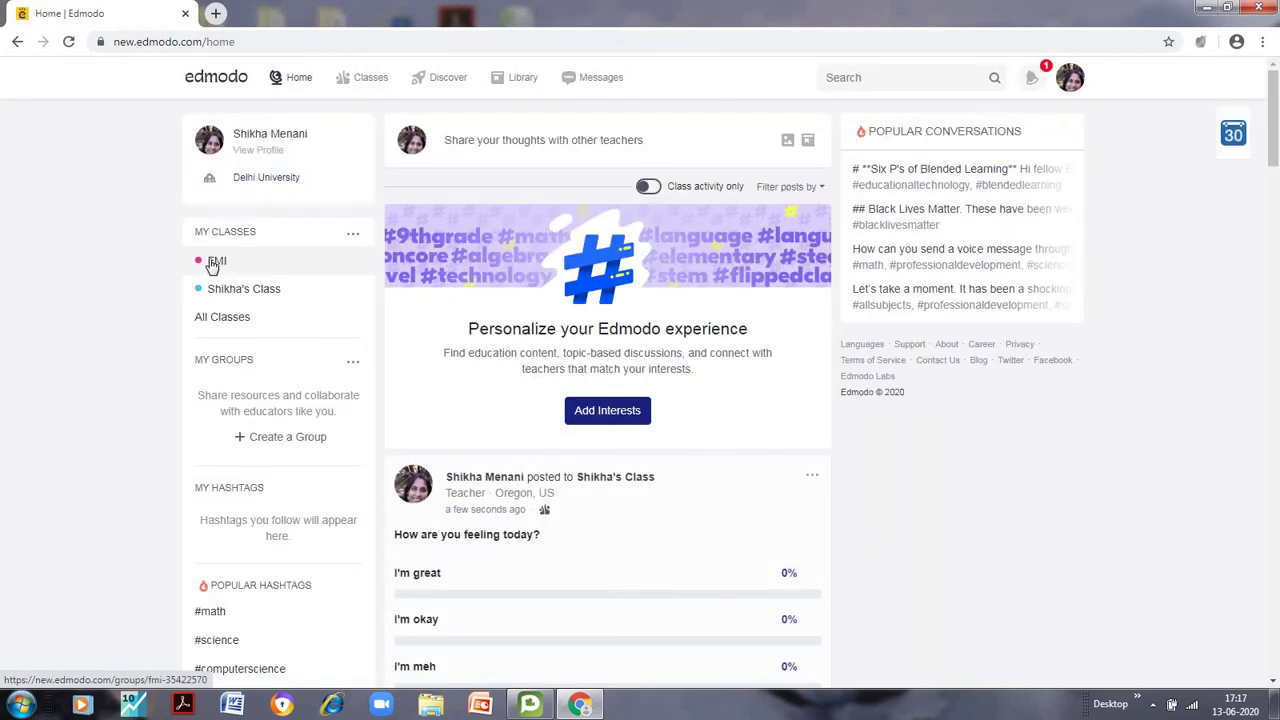
- Open the FMI class and bring up its progress gradebook
{"action": "left_click", "coordinate": [212, 263]}
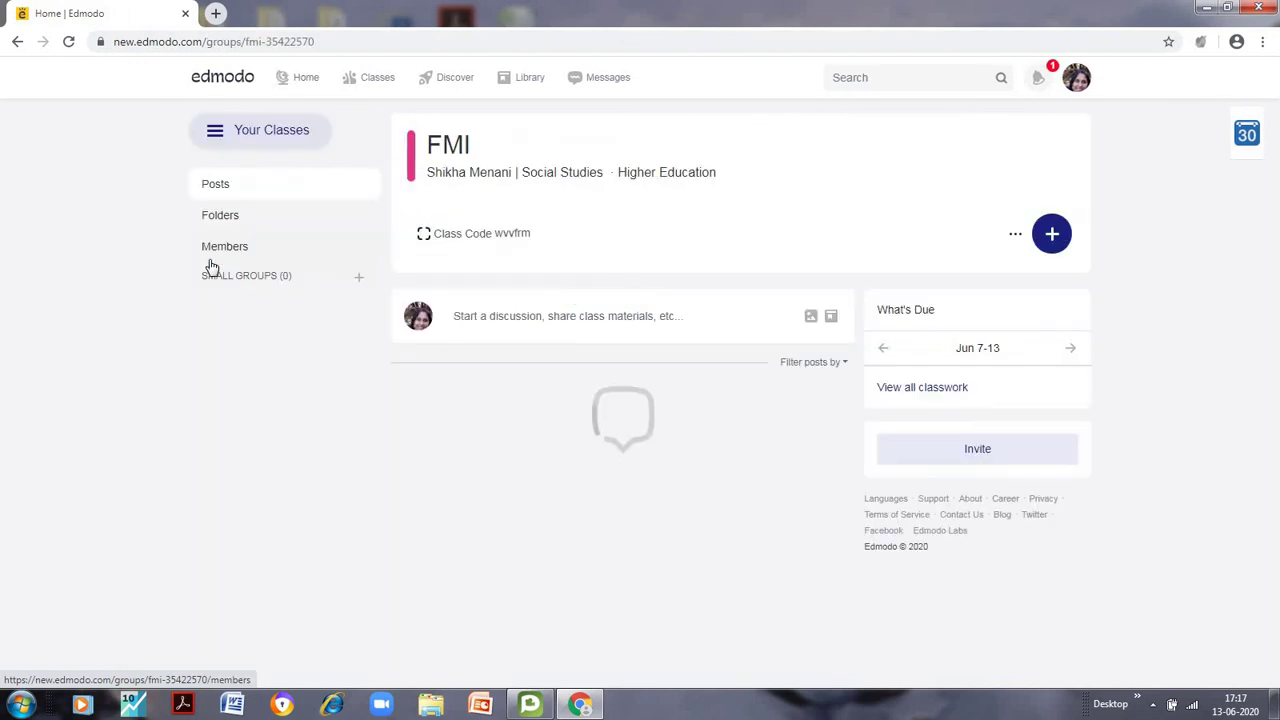
{"action": "mouse_move", "coordinate": [383, 80]}
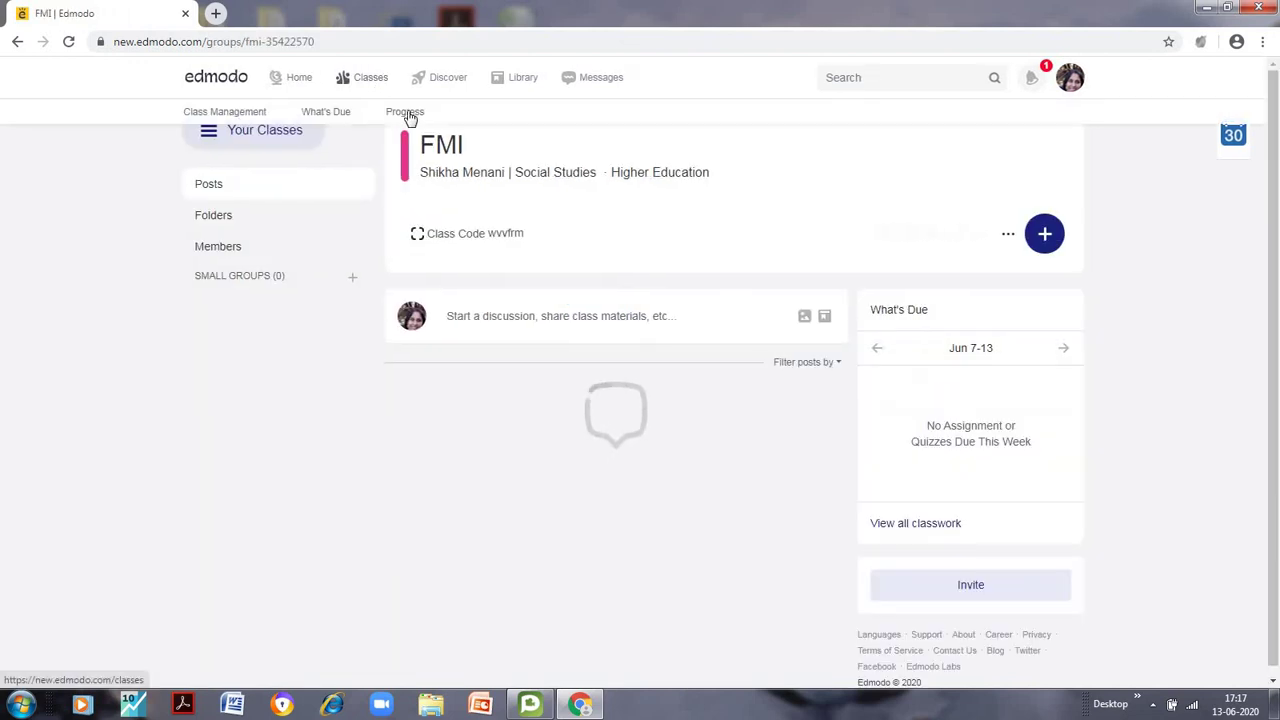
{"action": "left_click", "coordinate": [406, 114]}
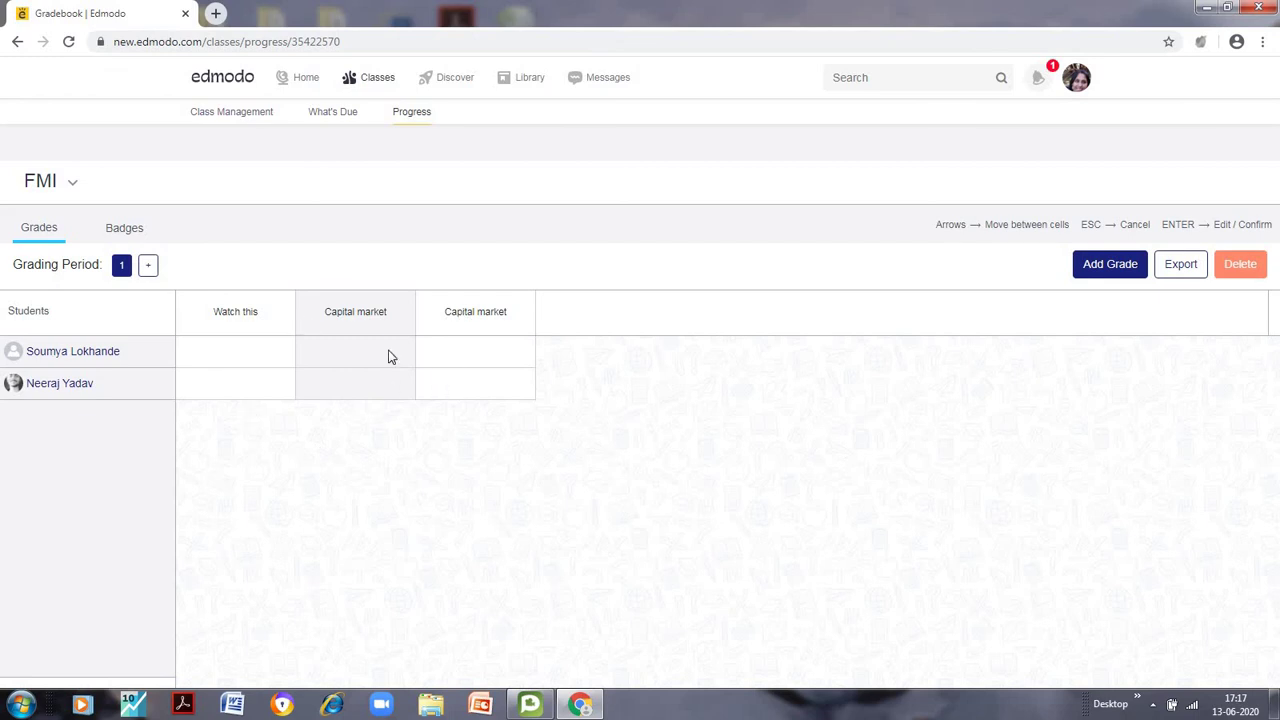
- Grade the first student 10 out of 10 in the first Capital market column
{"action": "left_click", "coordinate": [357, 363]}
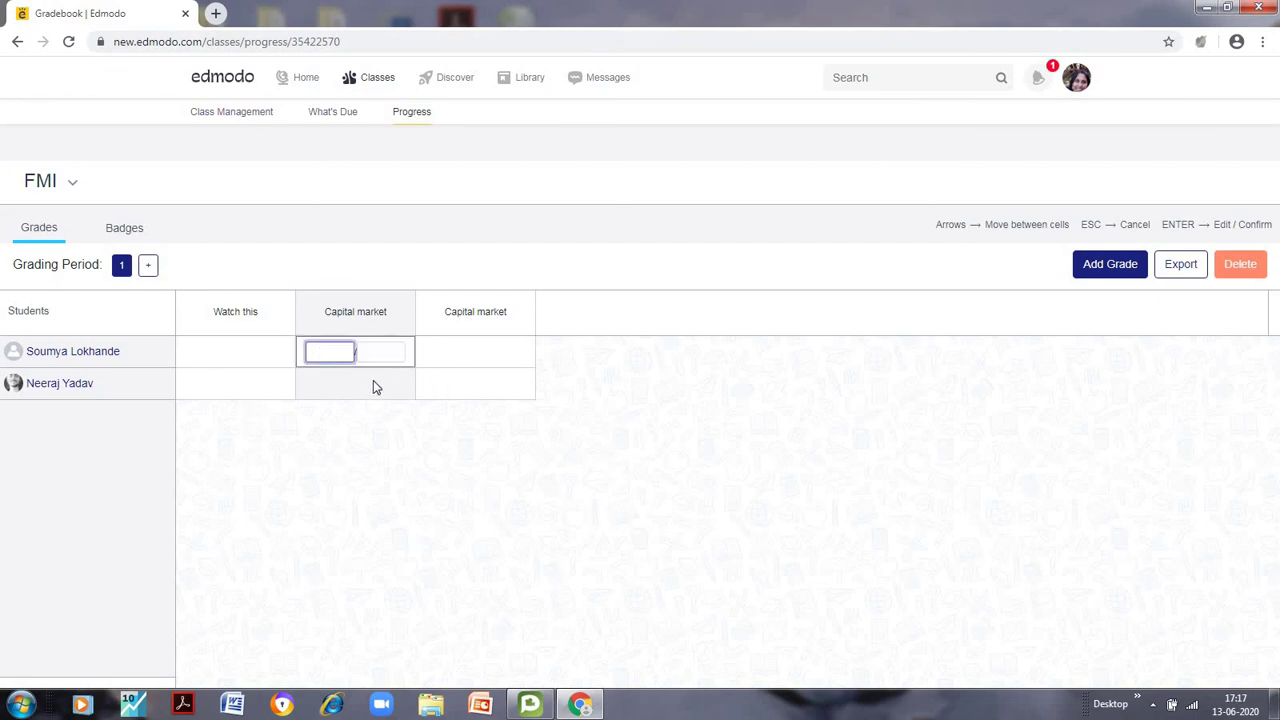
{"action": "left_click", "coordinate": [373, 382]}
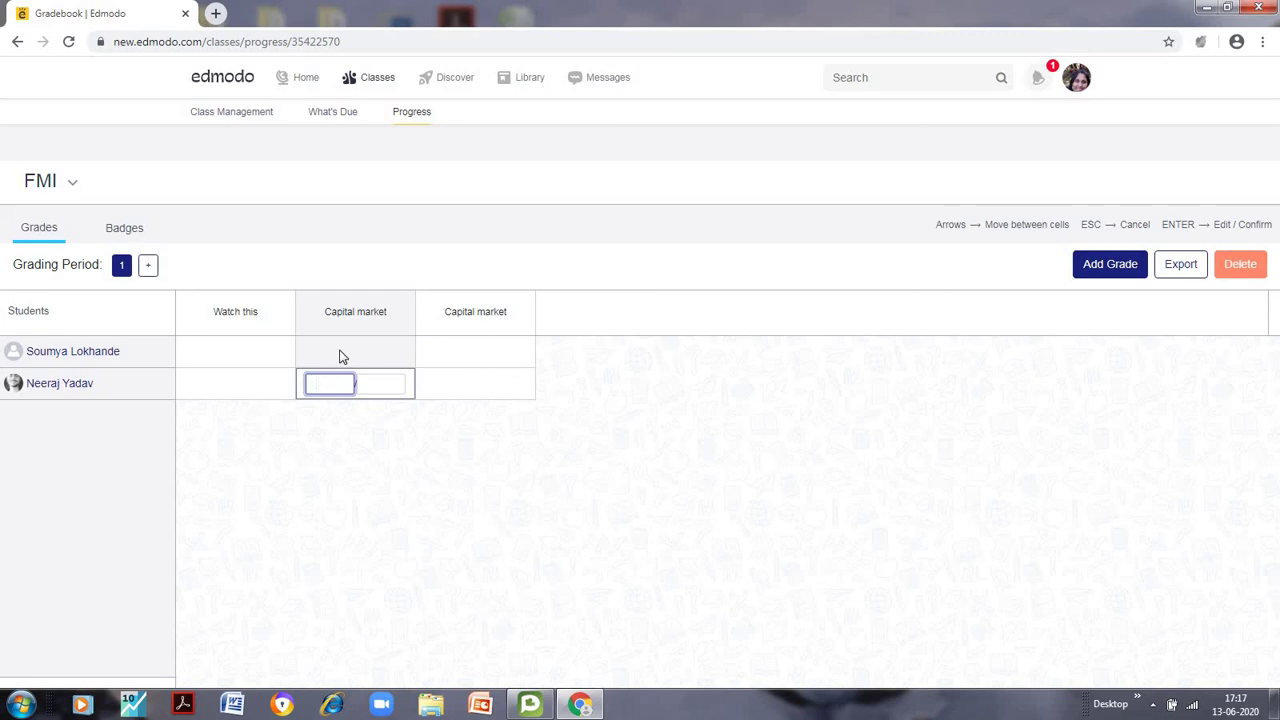
{"action": "left_click", "coordinate": [339, 357]}
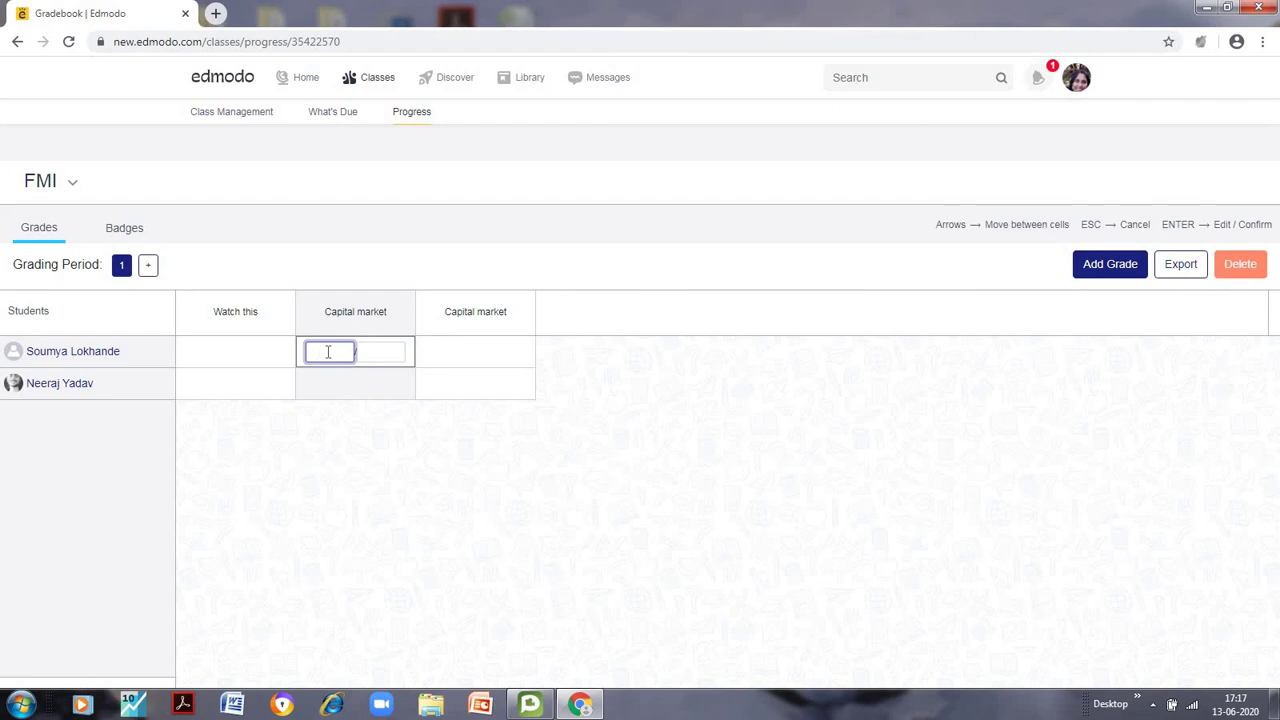
{"action": "left_click", "coordinate": [381, 354]}
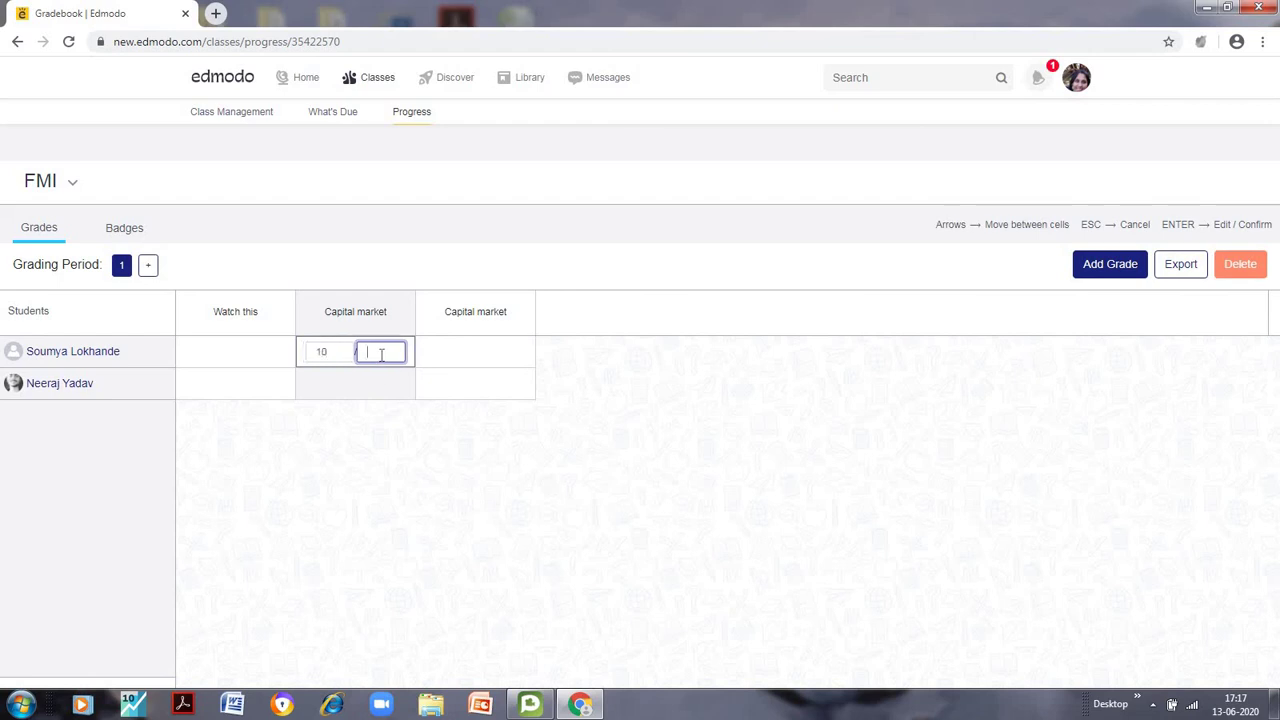
- Grade the second student 9 out of 10 in the first Capital market column, and export the gradebook
{"action": "left_click", "coordinate": [325, 383]}
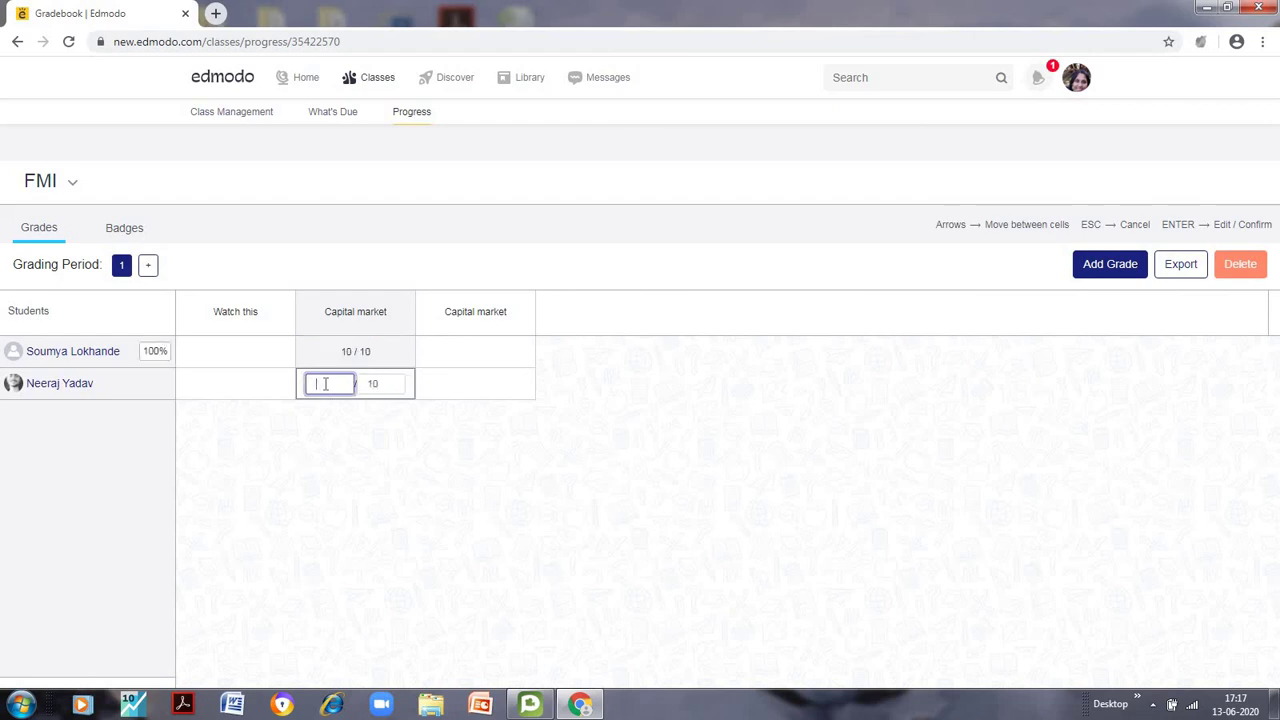
{"action": "type", "text": "9"}
{"action": "key", "text": "Return"}
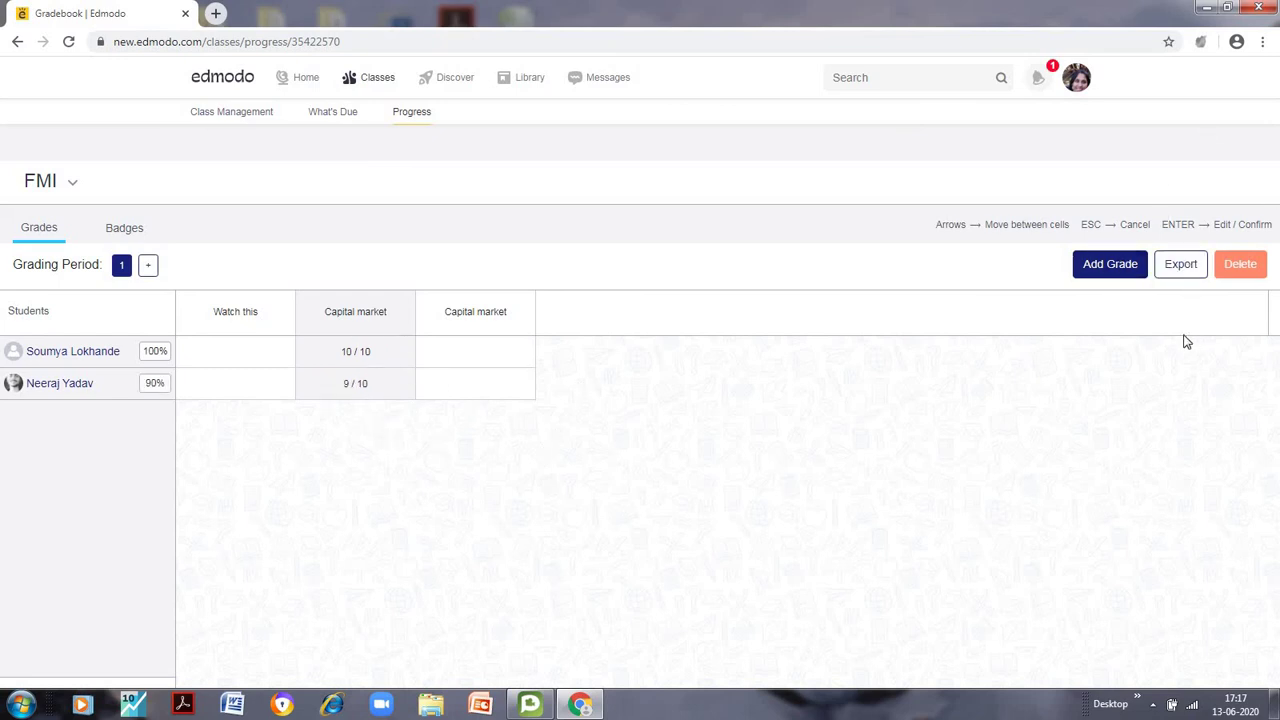
{"action": "left_click", "coordinate": [1189, 268]}
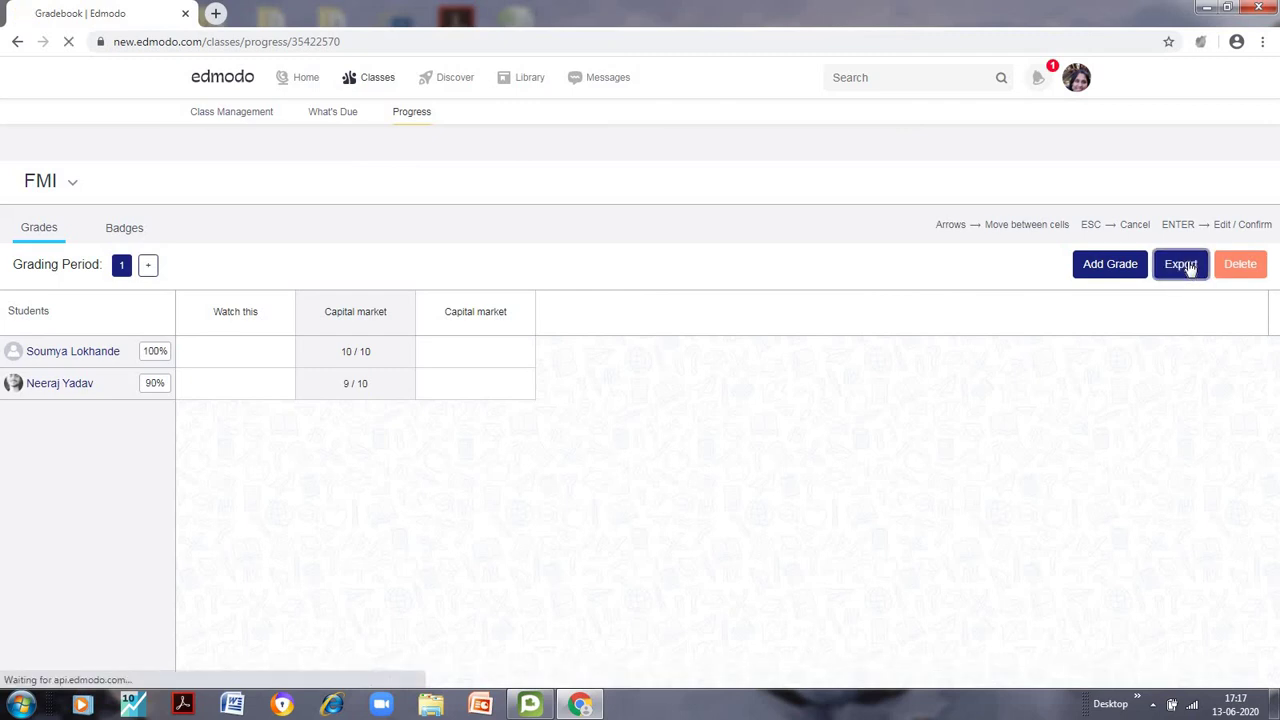